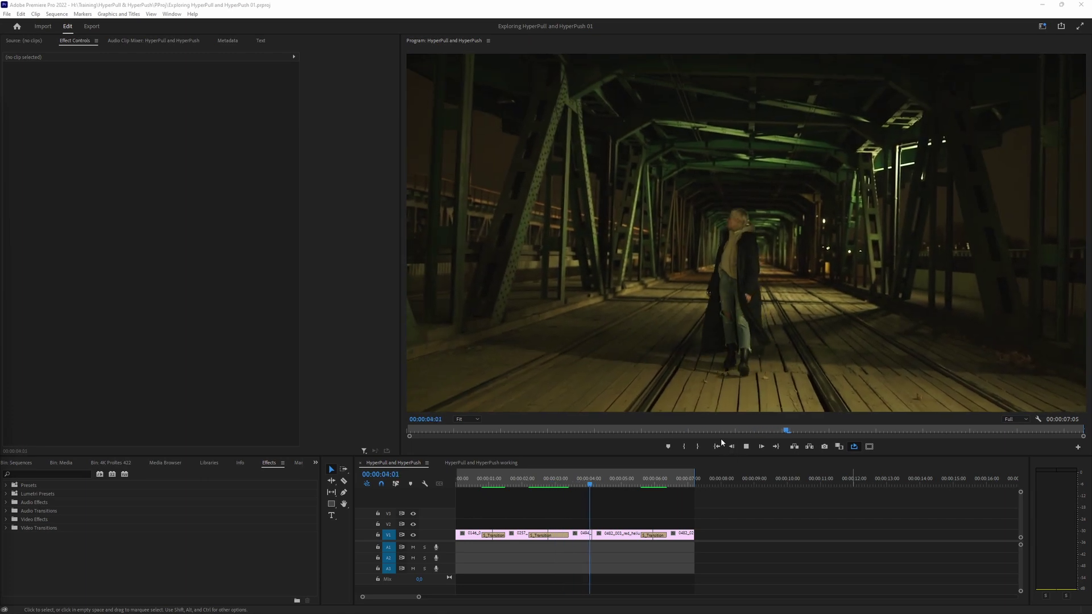
# Step: Stop playback of the finished HyperPull and HyperPush sequence
pyautogui.click(745, 447)
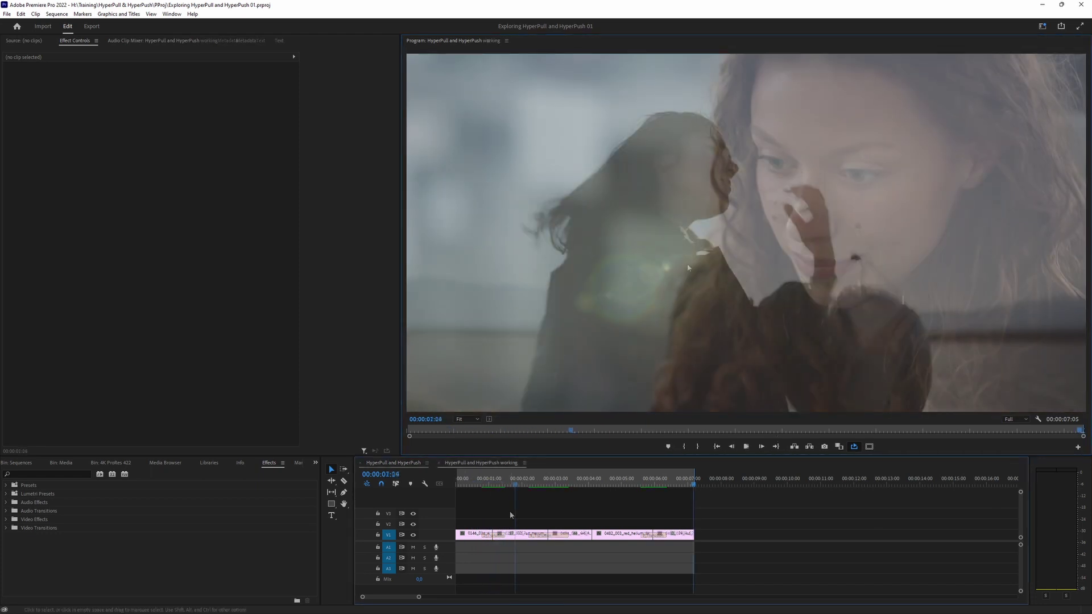
# Step: Switch to the working sequence and park the playhead just before the first cut
pyautogui.click(493, 462)
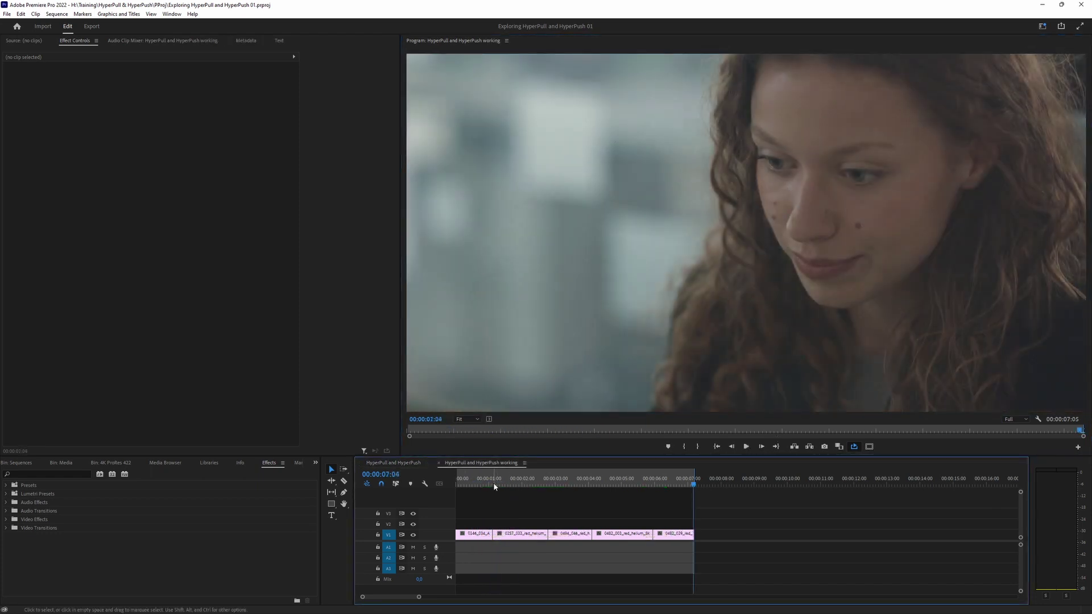
pyautogui.click(491, 484)
pyautogui.moveTo(492, 484); pyautogui.dragTo(488, 486)
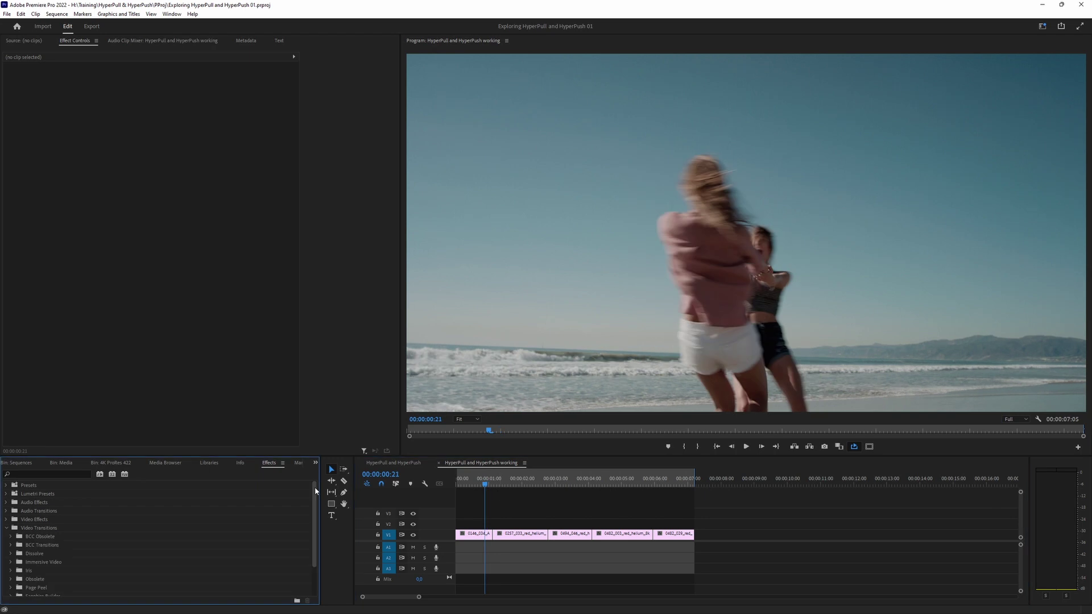
pyautogui.moveTo(315, 488); pyautogui.dragTo(316, 526)
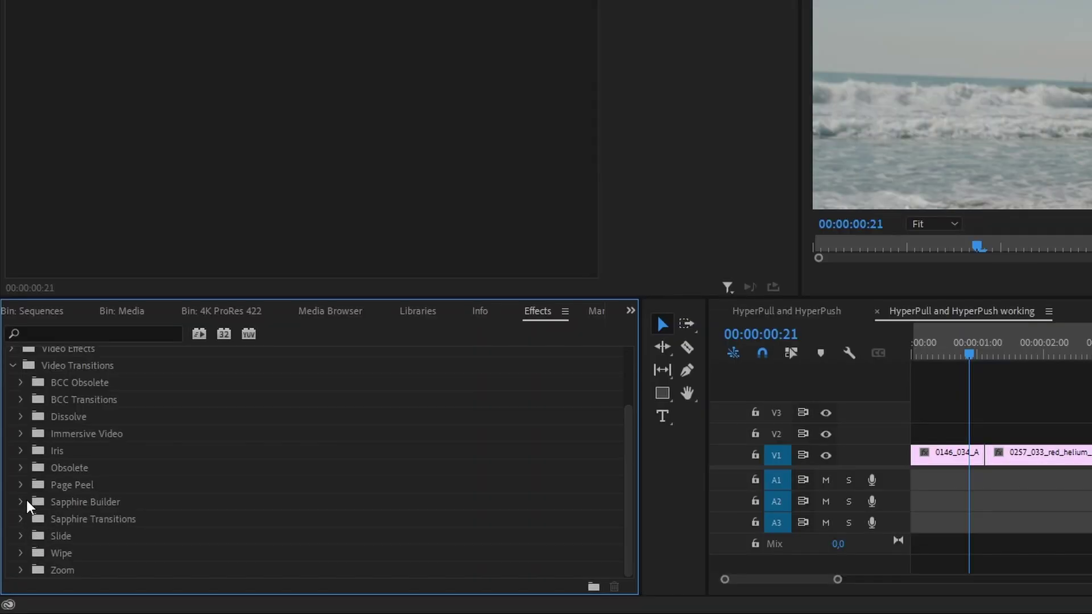
# Step: Apply Sapphire Builder's S_Transition to the first V1 cut and open it in Effect Builder
pyautogui.click(23, 503)
pyautogui.click(78, 518)
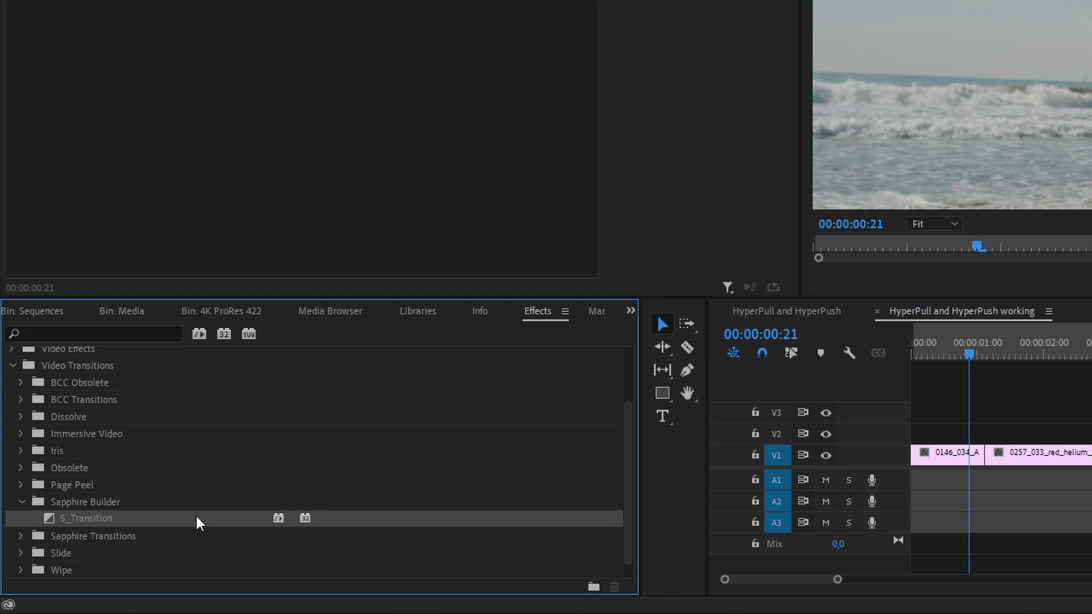
pyautogui.moveTo(191, 517); pyautogui.dragTo(1004, 470)
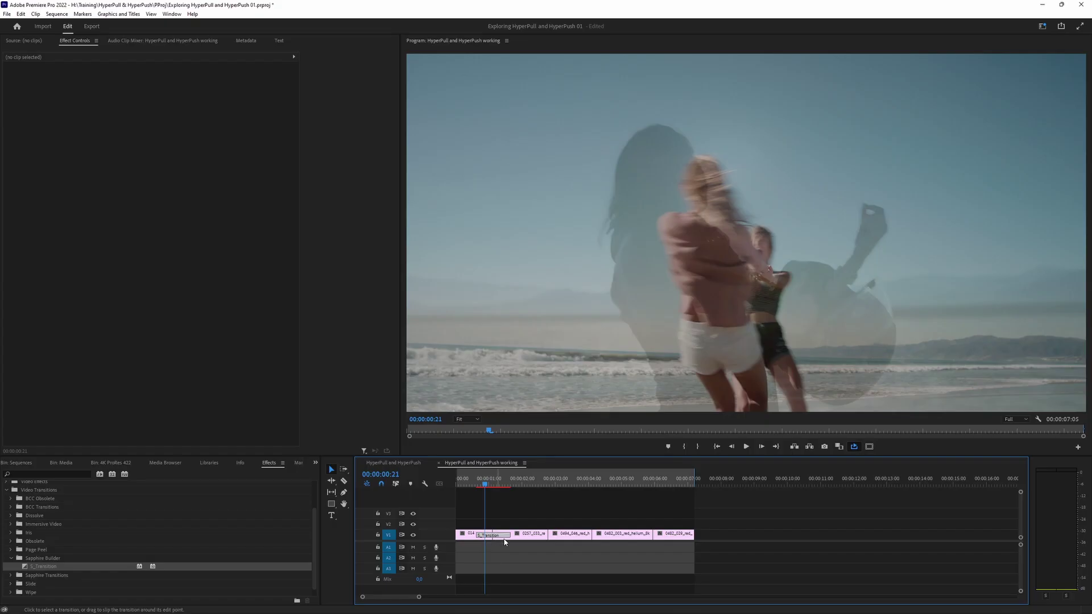
pyautogui.click(487, 537)
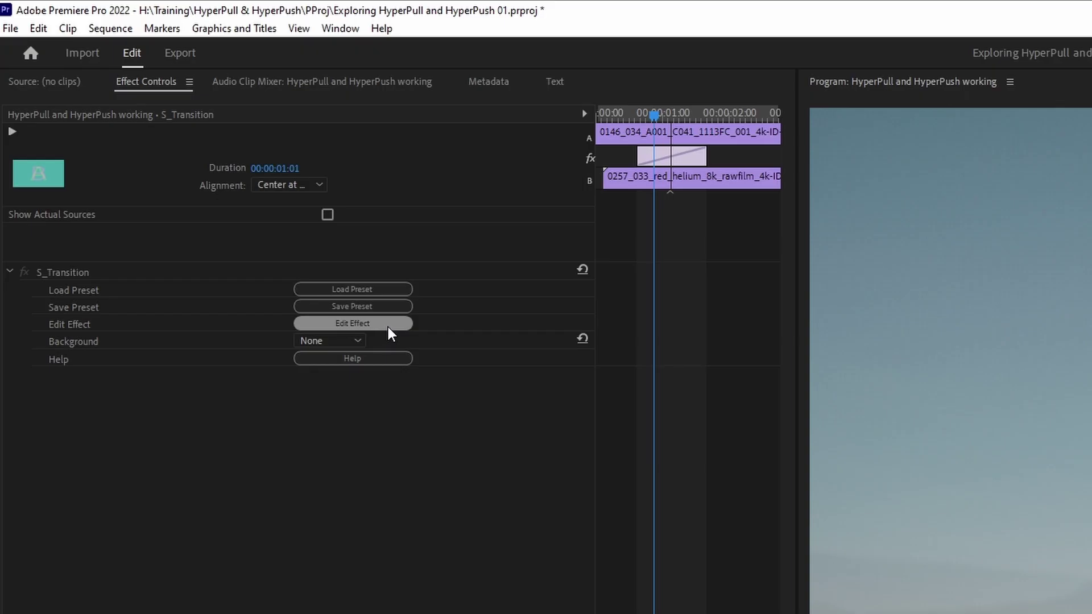
pyautogui.click(388, 326)
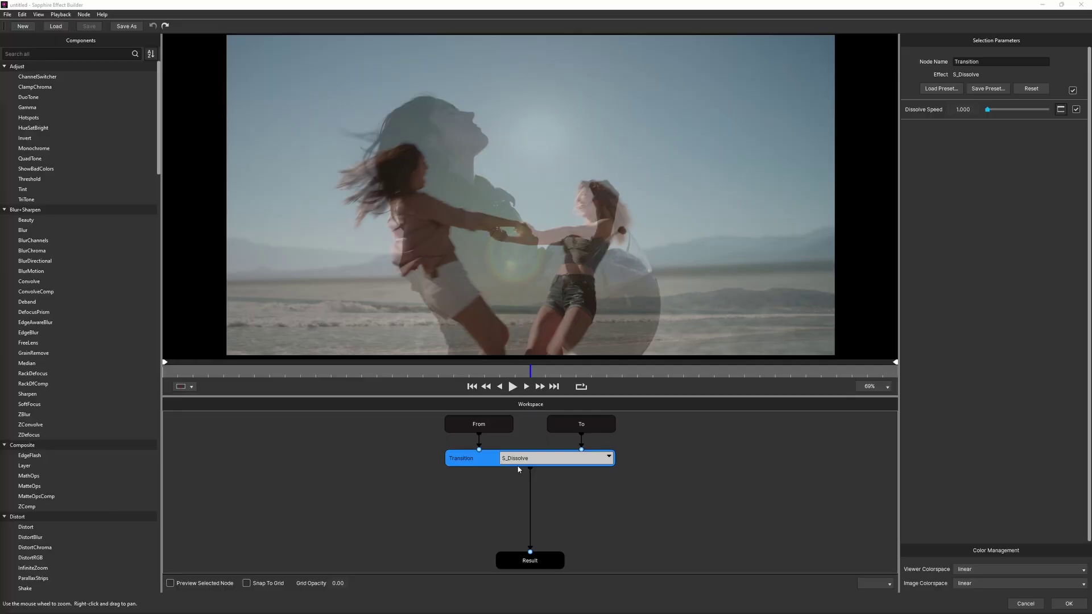
# Step: Switch the Transition node from S_Dissolve to HyperPush under the Other category
pyautogui.click(518, 460)
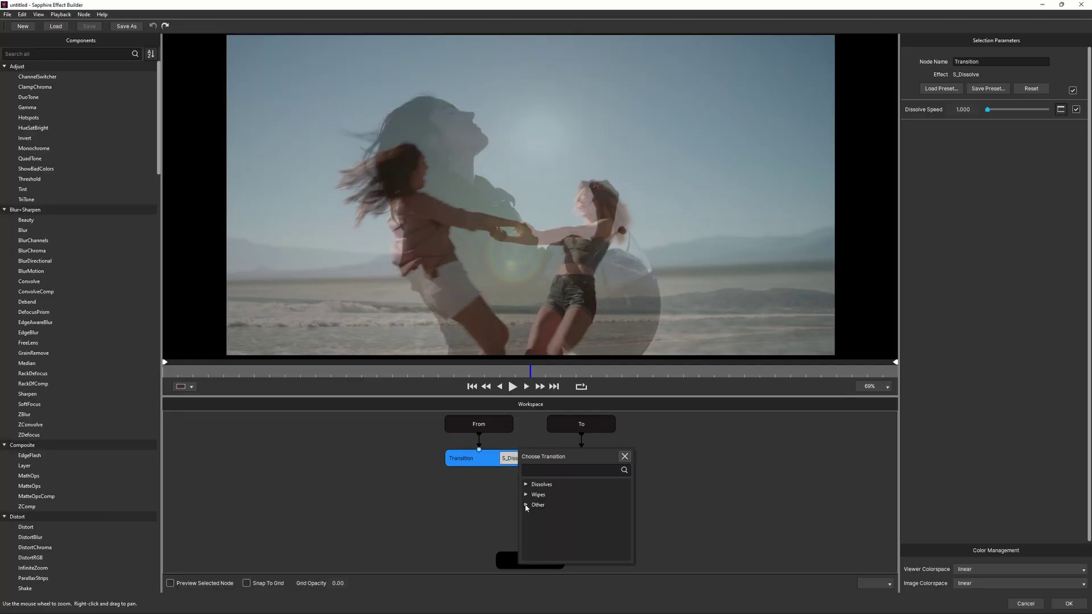
pyautogui.click(526, 505)
pyautogui.moveTo(706, 388); pyautogui.dragTo(703, 429)
pyautogui.click(550, 422)
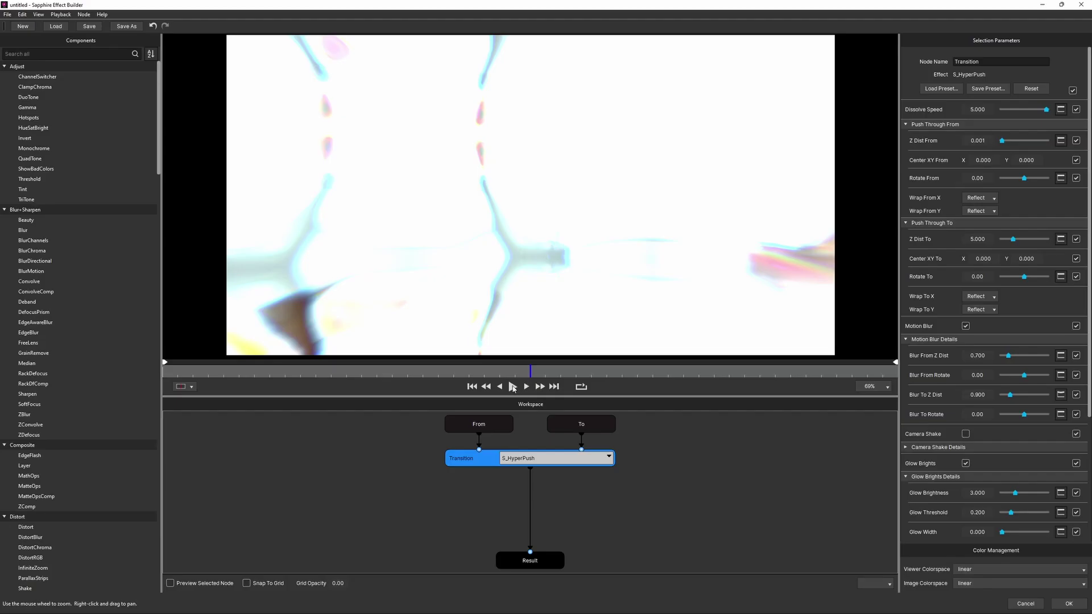
# Step: Play and scrub the HyperPush preview, then open the preset browser
pyautogui.click(513, 387)
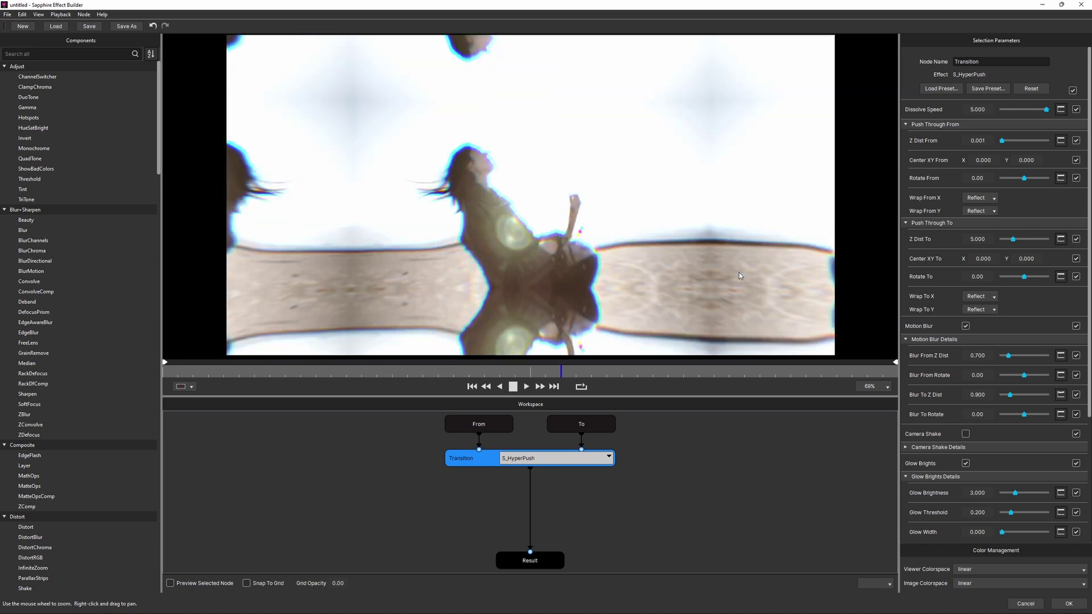
pyautogui.click(513, 387)
pyautogui.moveTo(530, 370); pyautogui.dragTo(487, 385)
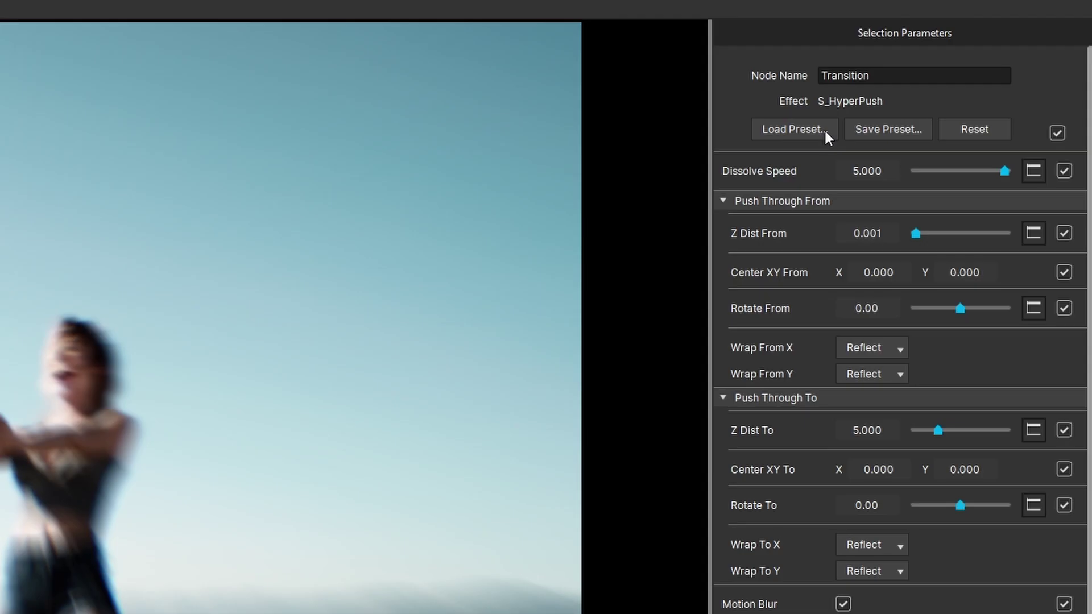
pyautogui.click(944, 89)
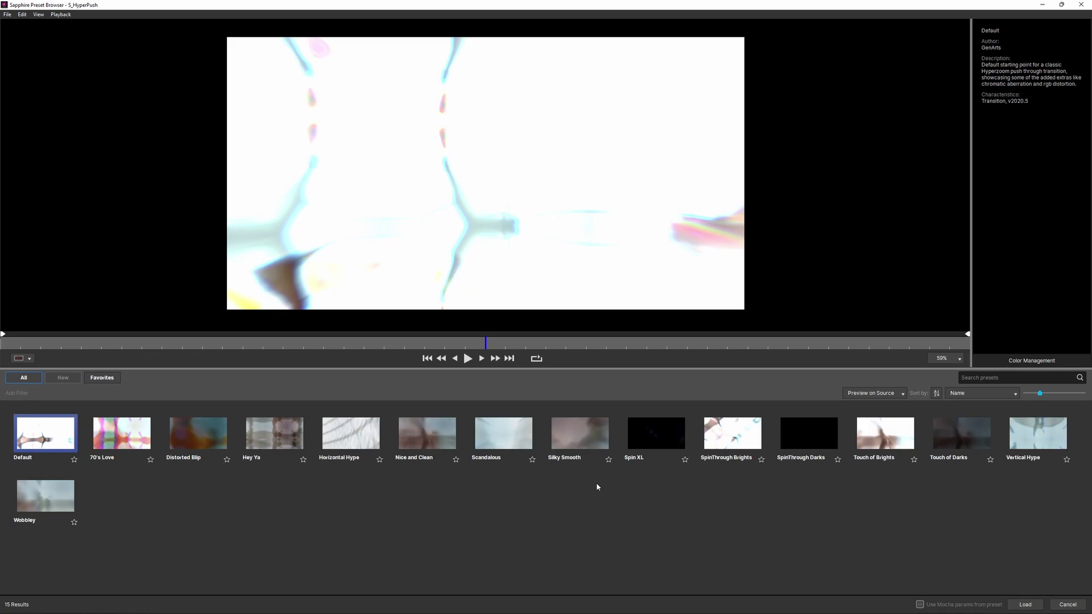
# Step: Preview presets from 70's Love through Wobbley, then load the Nice and Clean preset
pyautogui.click(133, 440)
pyautogui.click(469, 359)
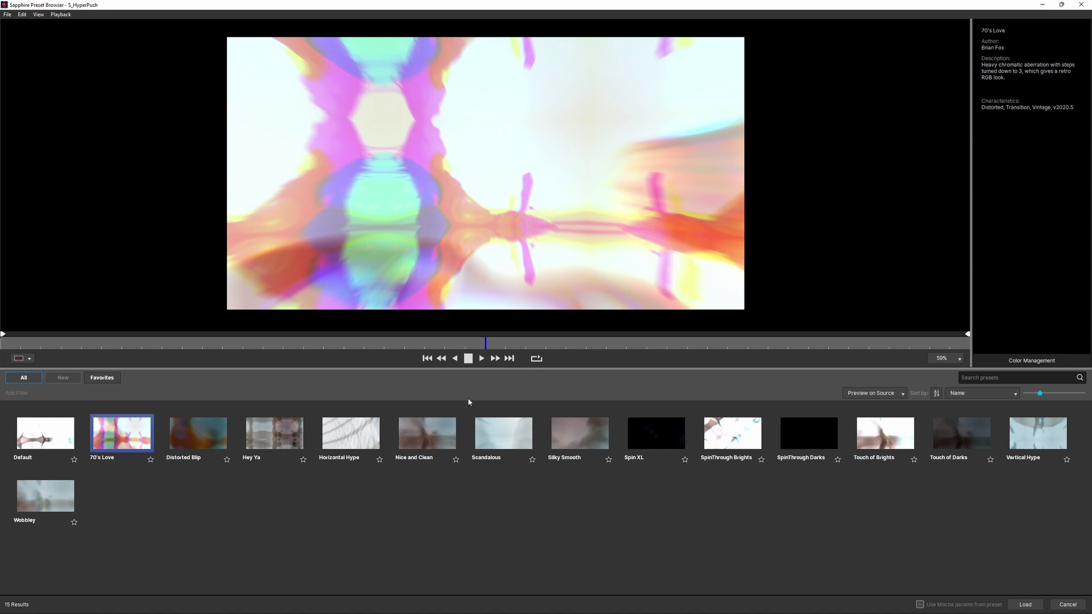
pyautogui.click(274, 435)
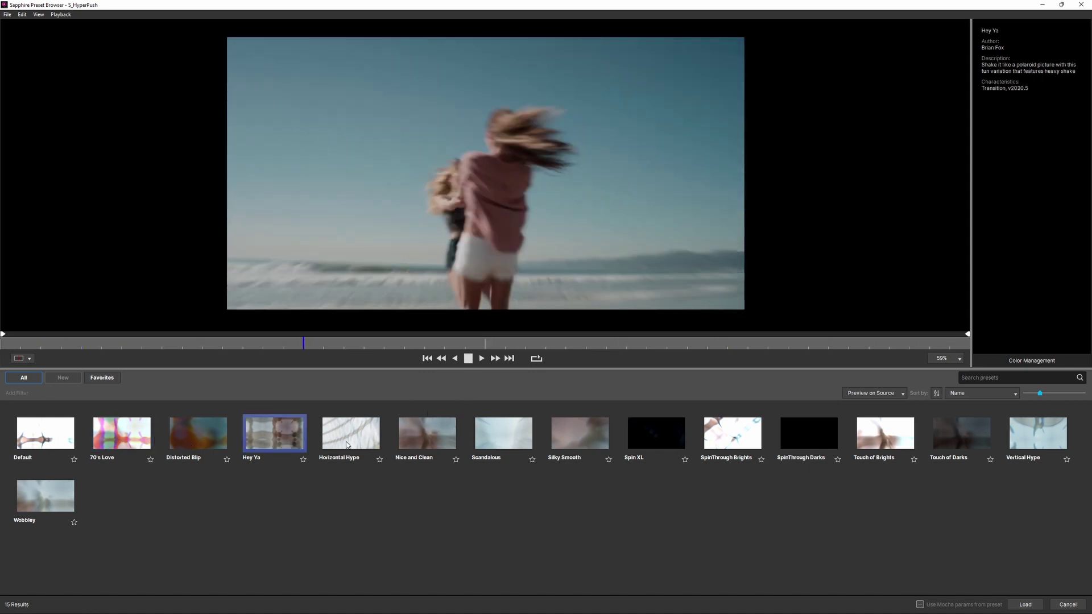
pyautogui.click(351, 434)
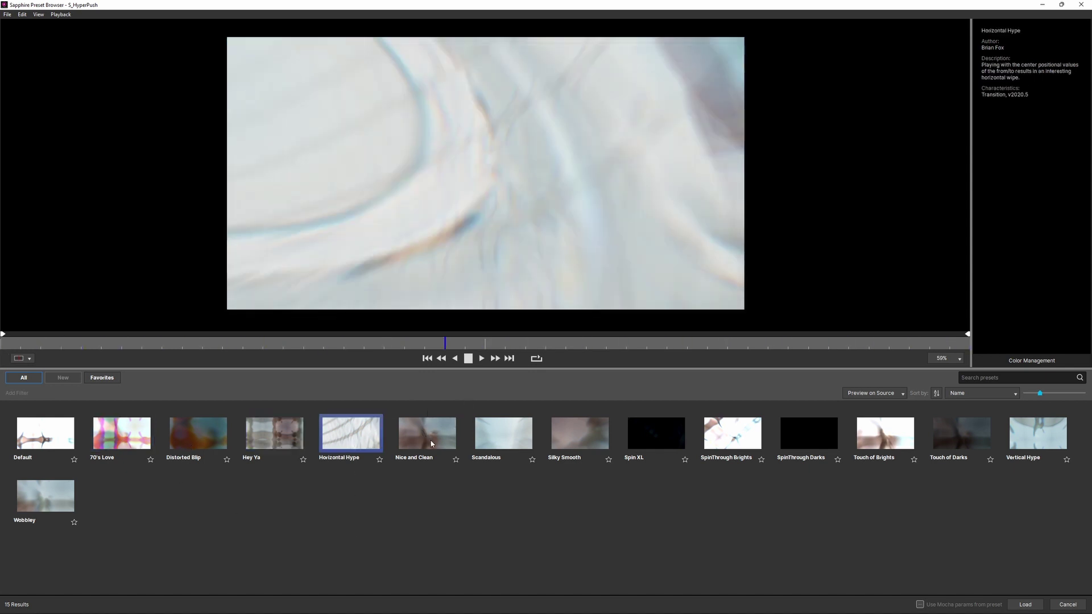
pyautogui.click(434, 443)
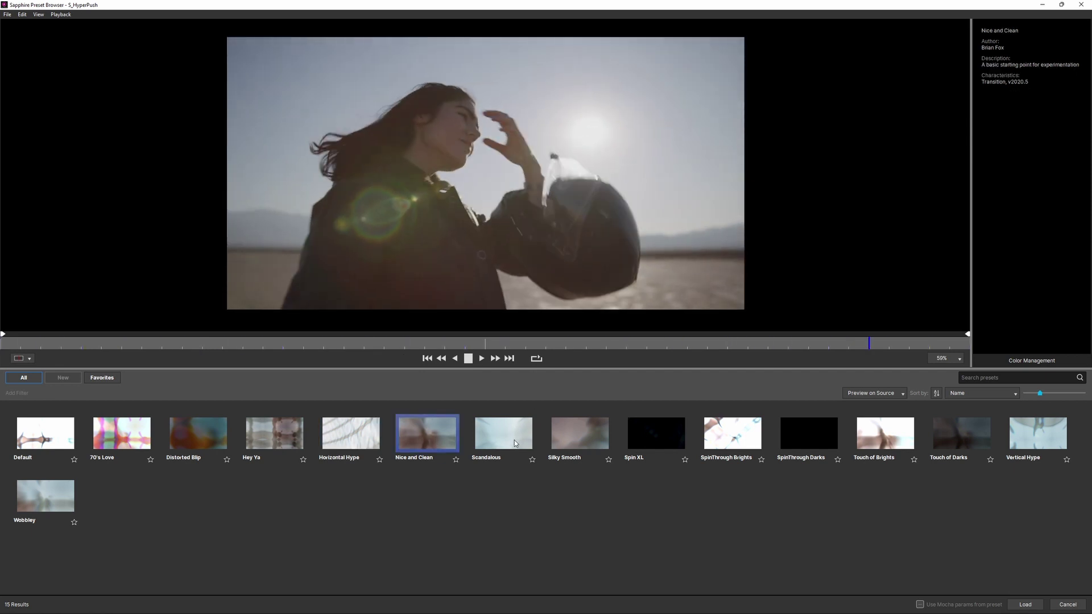
pyautogui.click(514, 440)
pyautogui.click(589, 448)
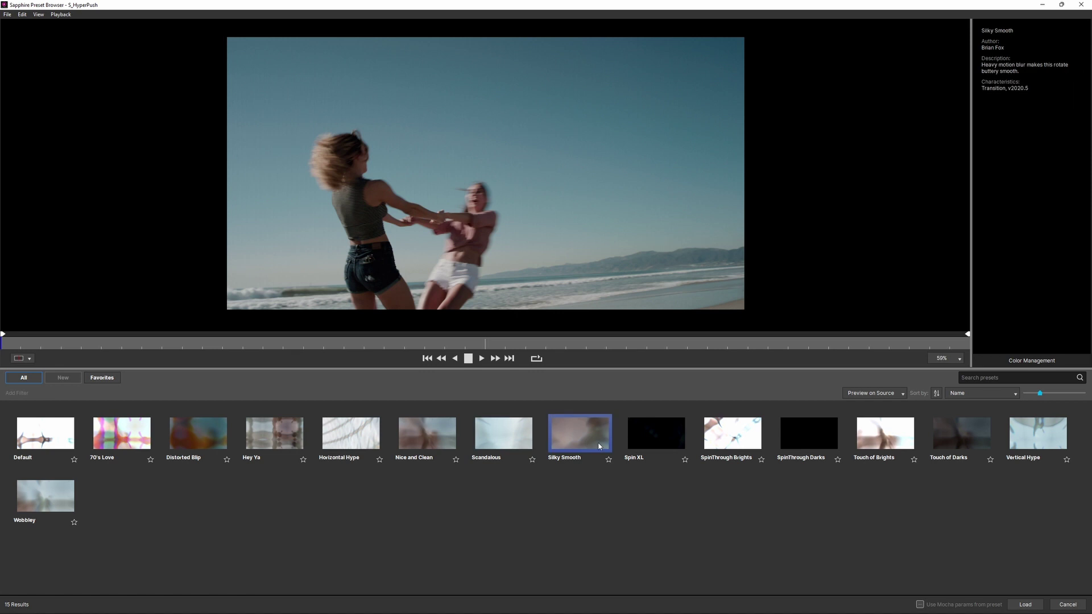
pyautogui.click(663, 437)
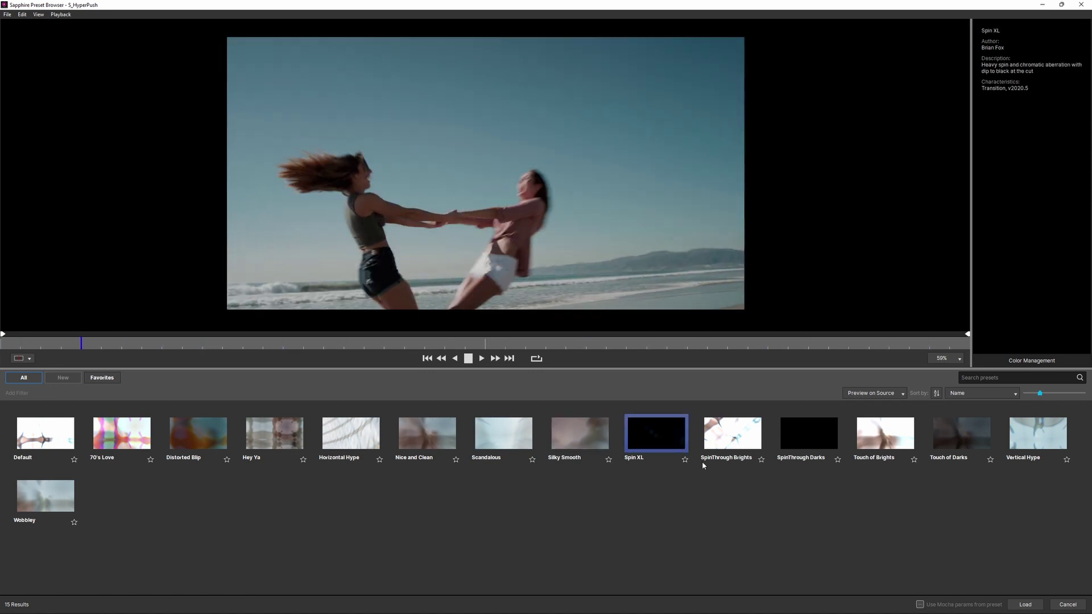
pyautogui.click(45, 495)
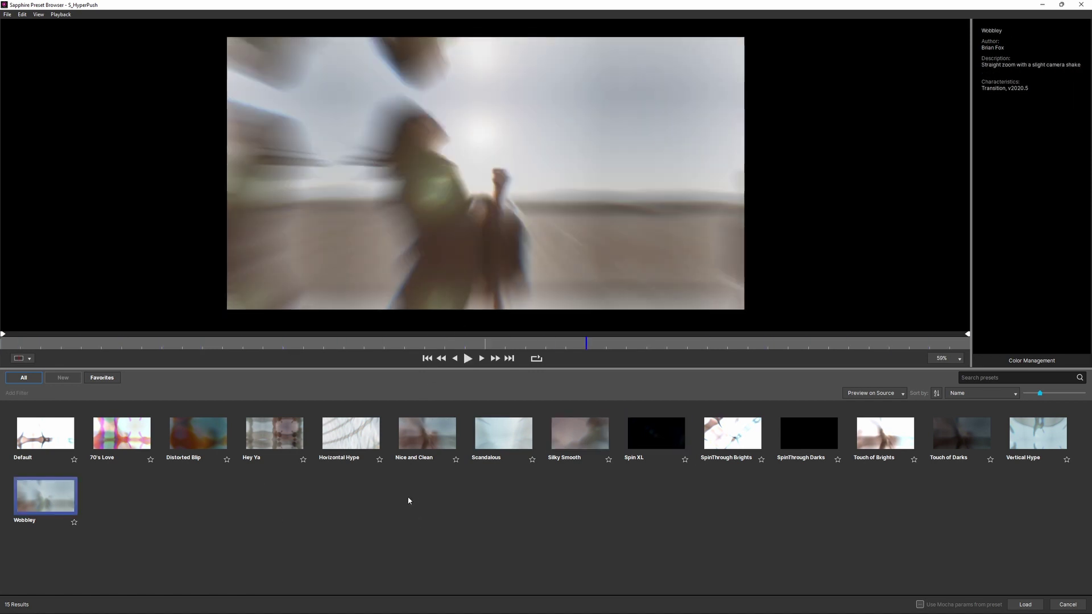
pyautogui.click(426, 433)
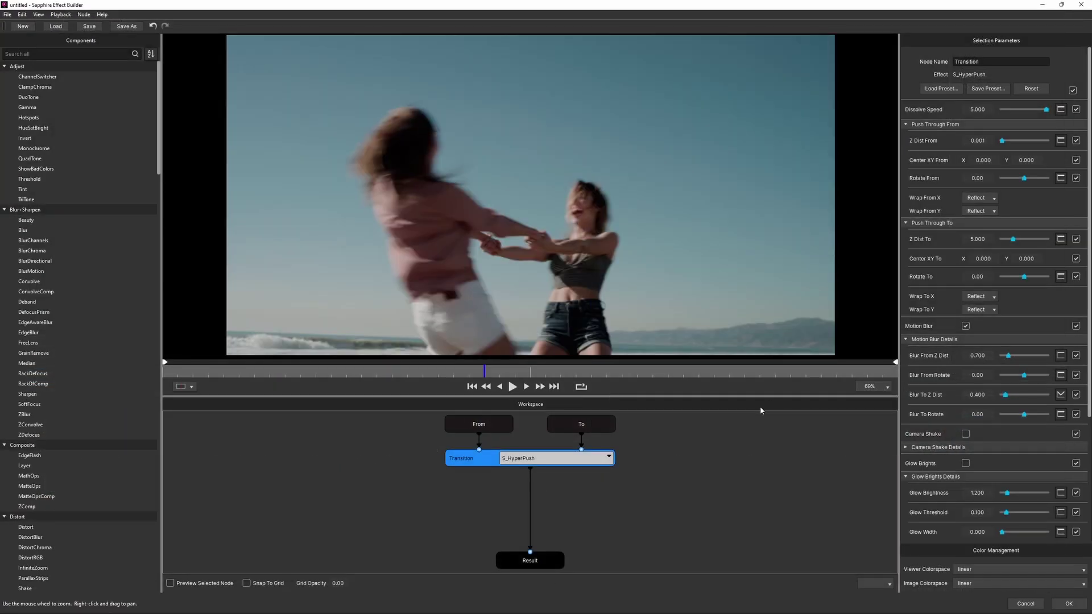
# Step: Preview the Nice and Clean result and collapse the Motion Blur, Glow Brights and Distort RGB details
pyautogui.click(512, 387)
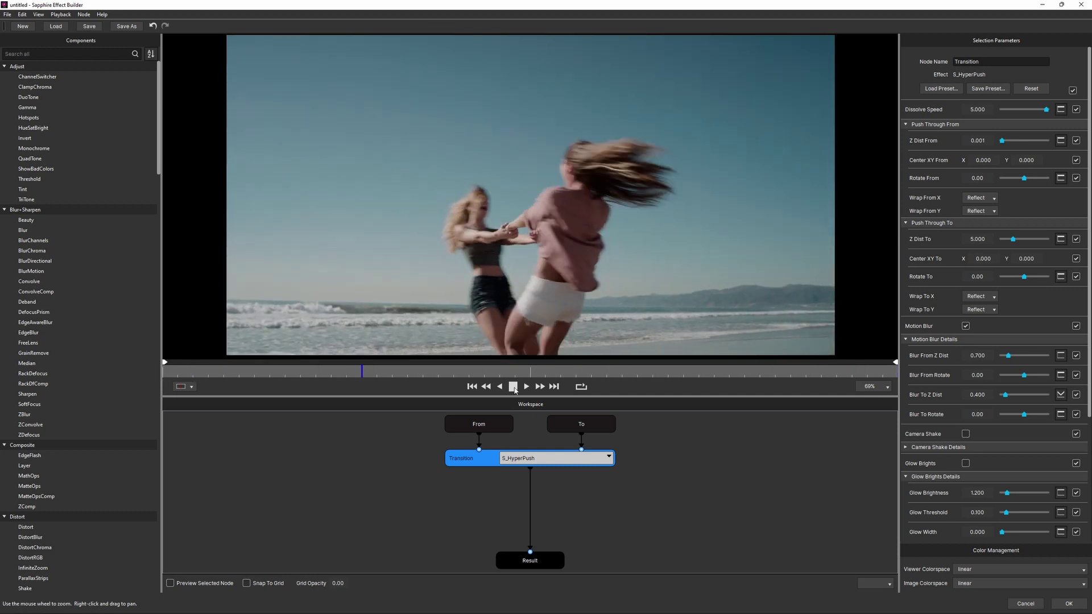
pyautogui.click(513, 387)
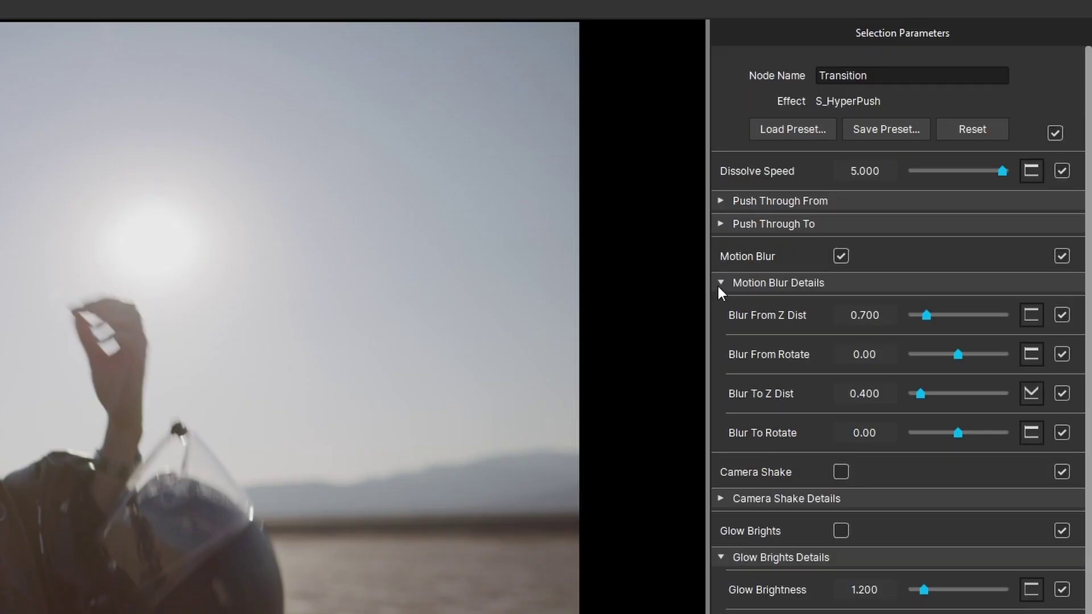
pyautogui.click(720, 283)
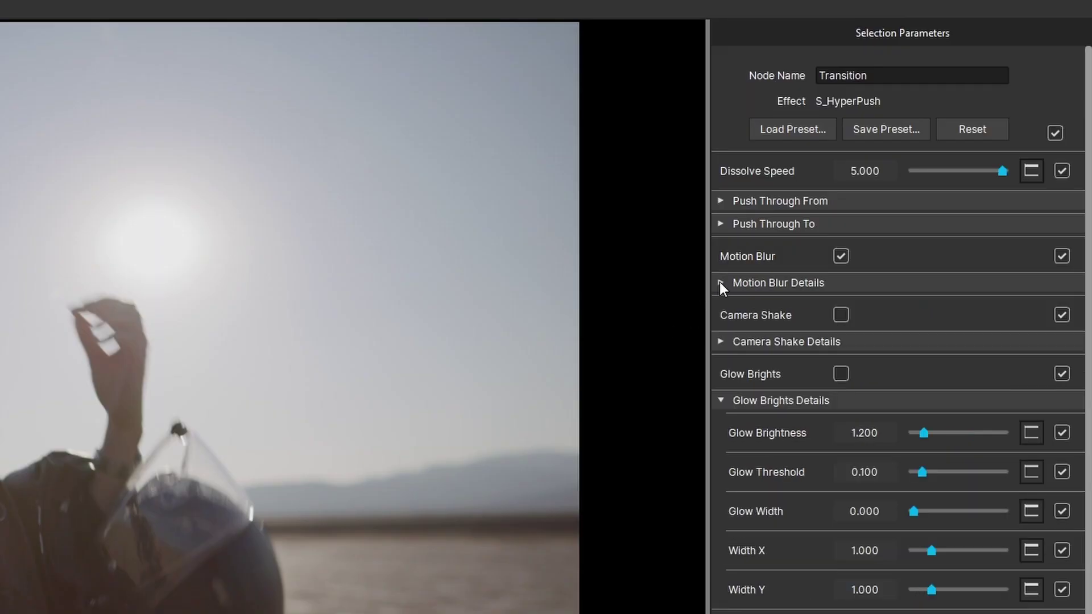
pyautogui.click(720, 401)
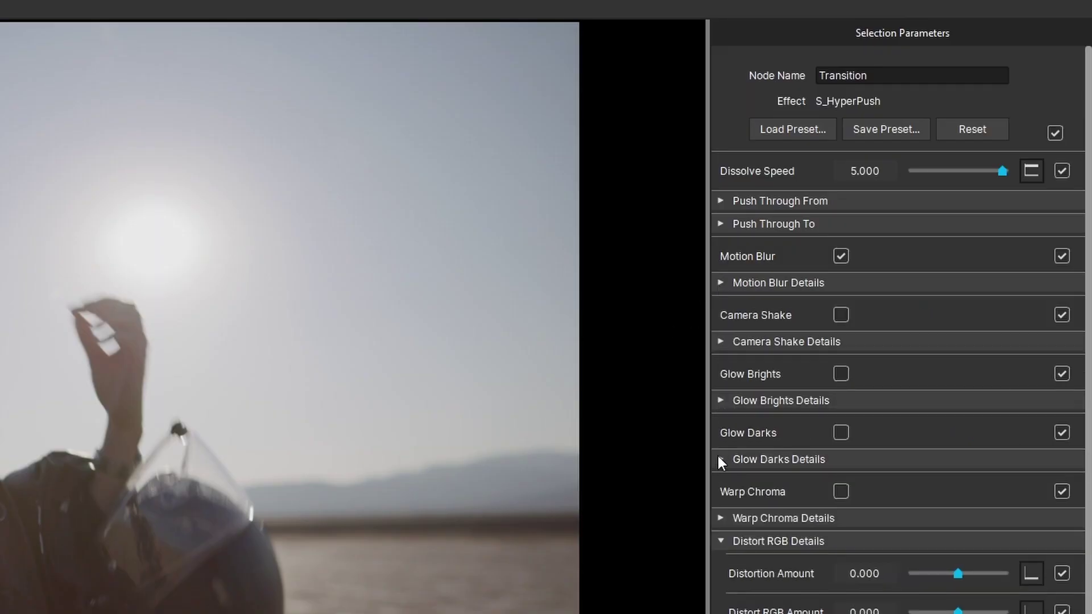
pyautogui.click(721, 536)
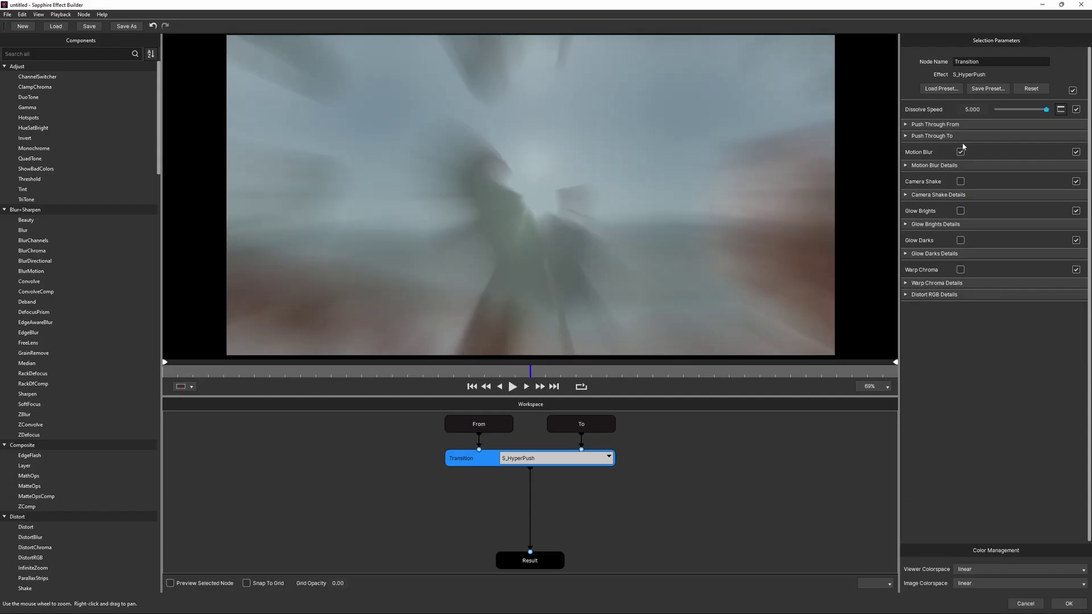
# Step: Turn off motion blur and briefly expand then collapse Distort RGB details
pyautogui.click(961, 153)
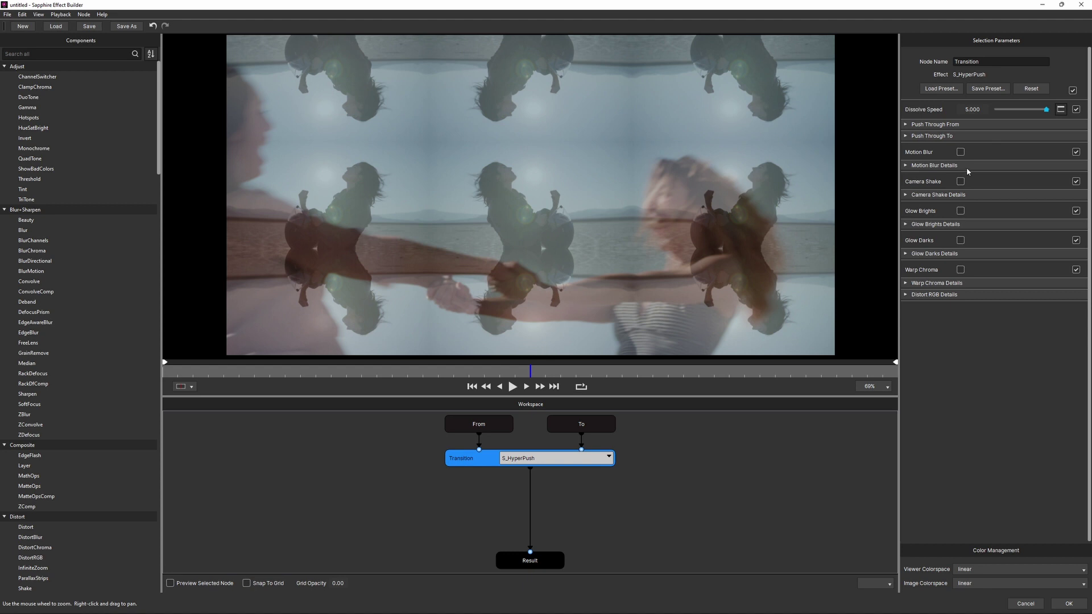
pyautogui.click(906, 295)
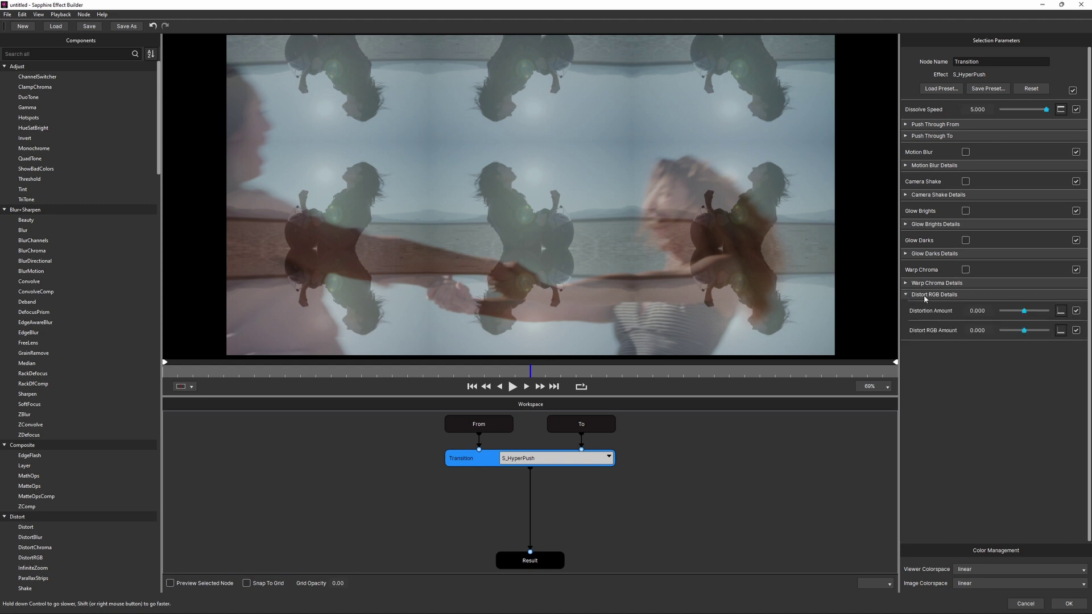
pyautogui.click(906, 294)
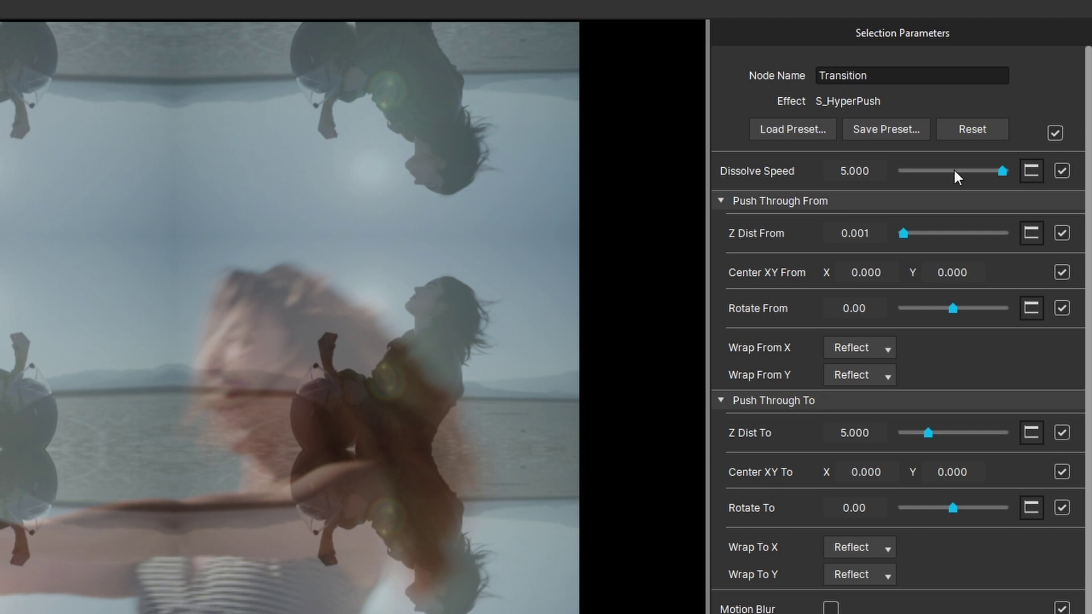
# Step: Enter 1 for both Z Dist From and Z Dist To, then scrub the preview to mid-transition
pyautogui.click(869, 230)
pyautogui.write('1')
pyautogui.press('Return')
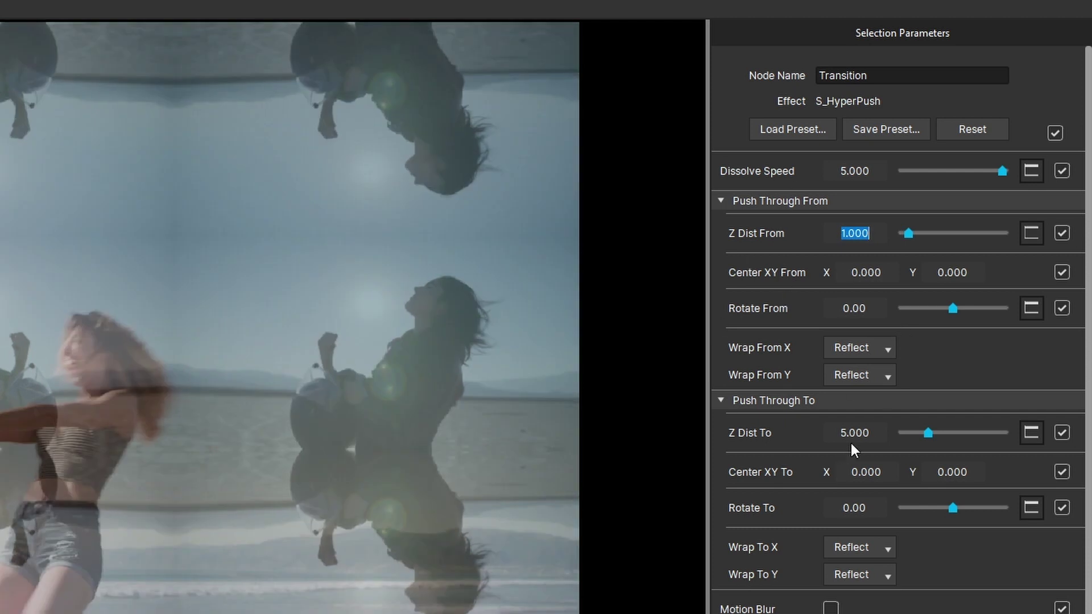
pyautogui.moveTo(855, 438); pyautogui.dragTo(859, 442)
pyautogui.click(863, 431)
pyautogui.write('1')
pyautogui.press('Return')
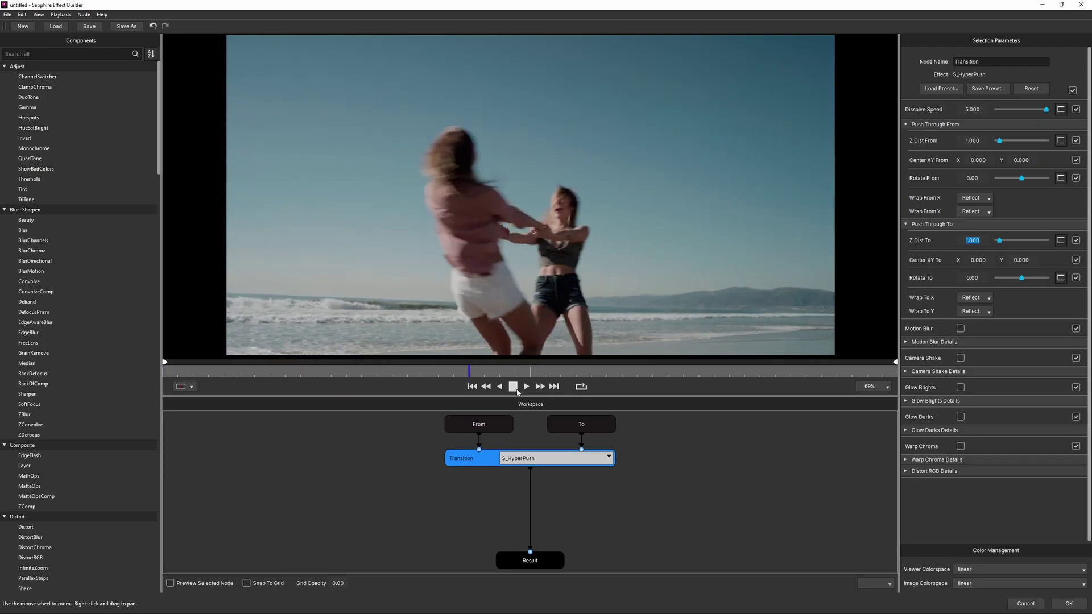
pyautogui.click(517, 388)
pyautogui.moveTo(510, 373); pyautogui.dragTo(541, 375)
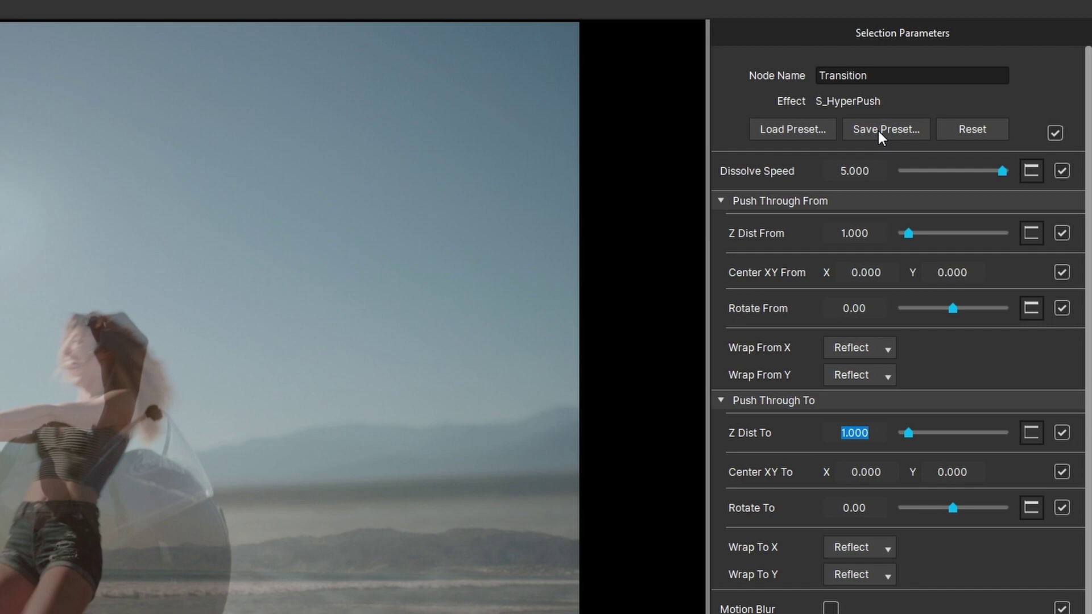
# Step: Save a 'Full Reset' preset described as 'Completely resets the effect to a base starting point.'
pyautogui.click(881, 129)
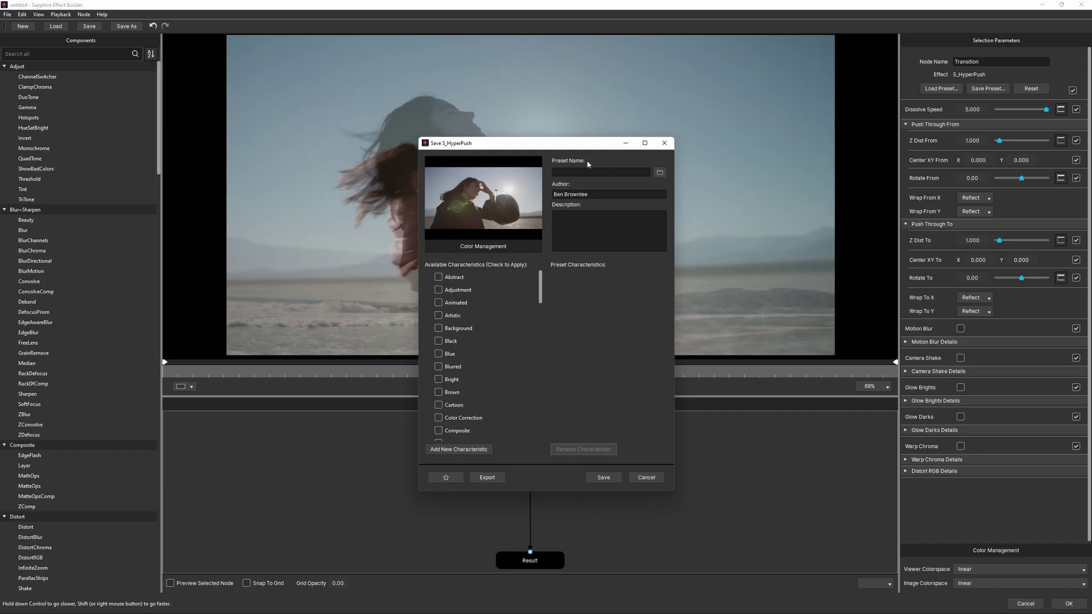
pyautogui.write('Full Reset')
pyautogui.click(627, 212)
pyautogui.write('Completely resets the effect to a base starting point.')
pyautogui.click(608, 479)
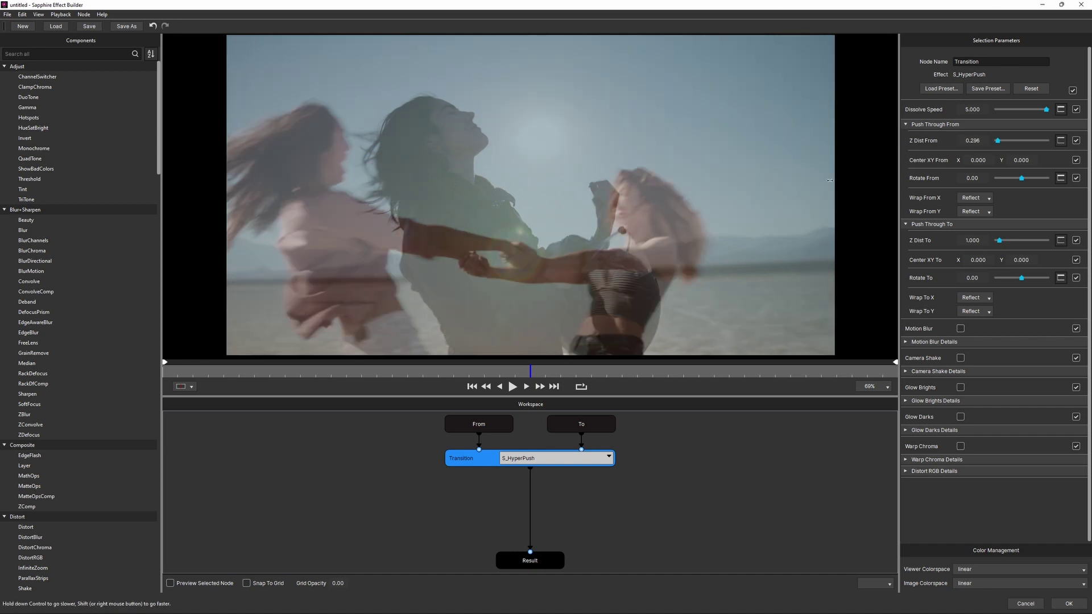
# Step: Lower Z Dist From, offset the From centre to -0.610, -0.130, raise Z Dist To to about 1.28, and preview
pyautogui.moveTo(982, 161); pyautogui.dragTo(947, 160)
pyautogui.moveTo(1019, 160); pyautogui.dragTo(1012, 127)
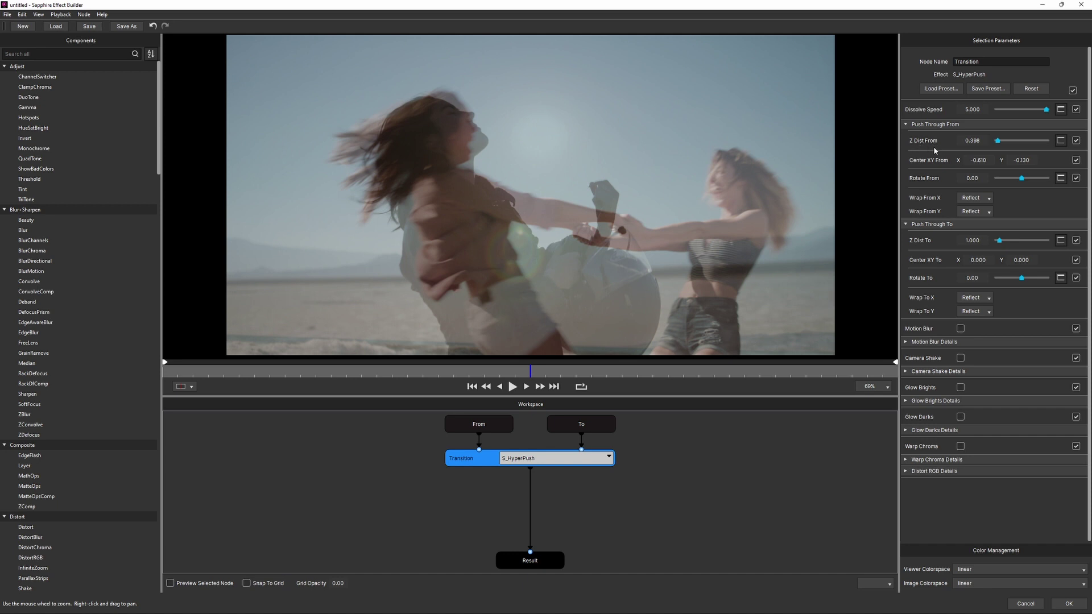
pyautogui.moveTo(987, 243); pyautogui.dragTo(1033, 265)
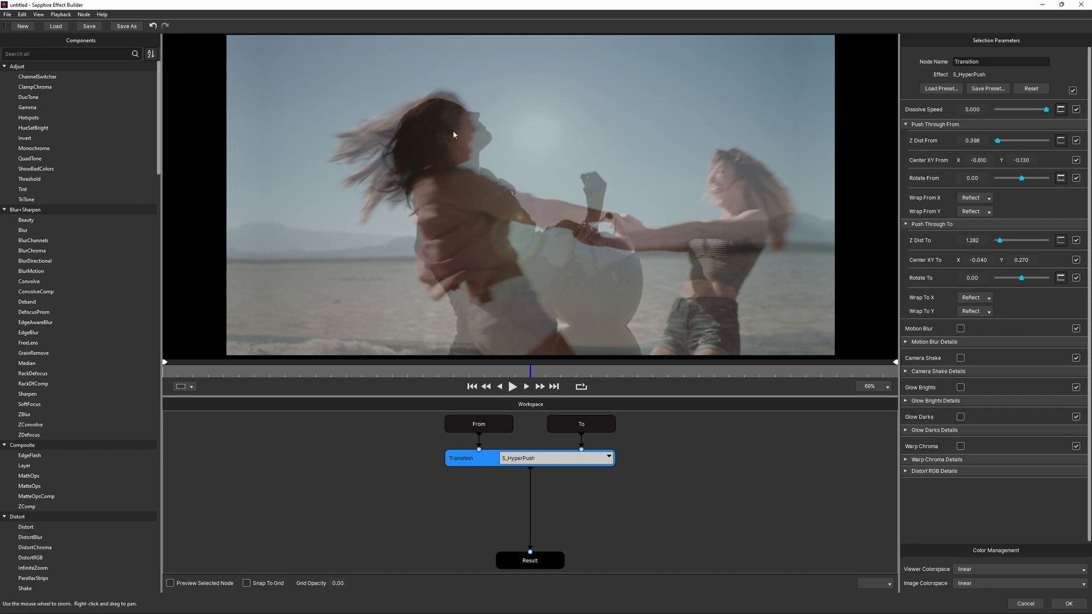
pyautogui.click(512, 387)
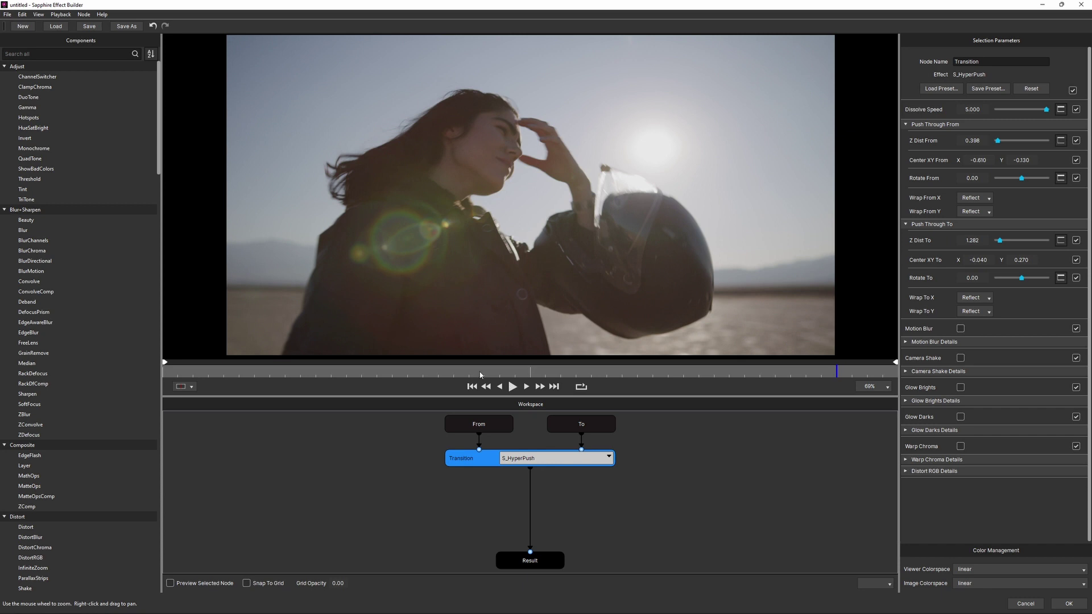
pyautogui.click(512, 386)
pyautogui.moveTo(539, 380); pyautogui.dragTo(544, 379)
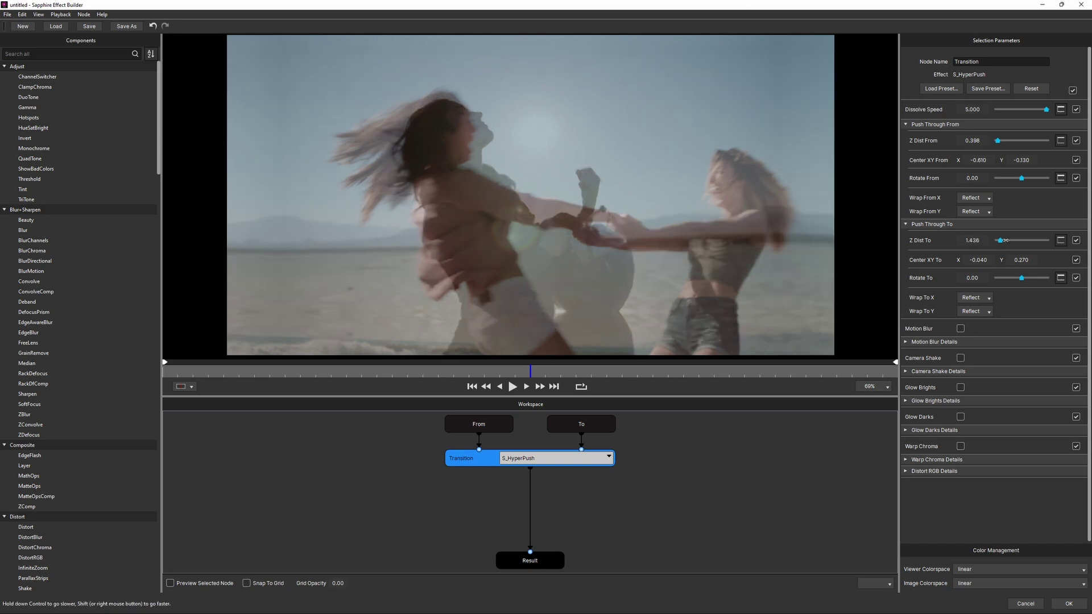
# Step: Nudge Z Dist To and Z Dist From up, shift the To centre X to -0.150, and preview
pyautogui.moveTo(999, 240); pyautogui.dragTo(982, 241)
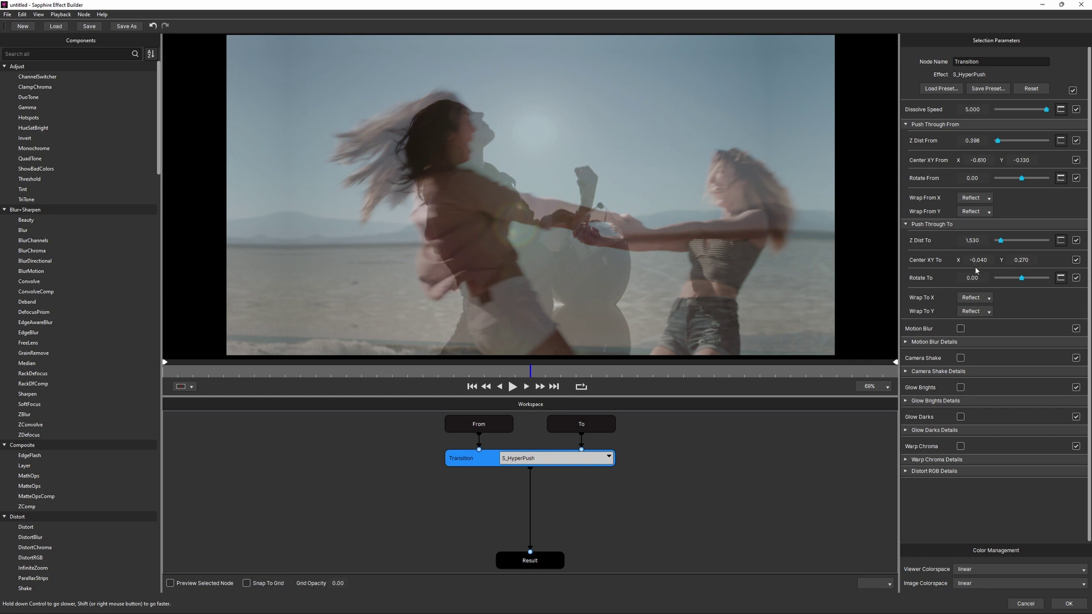
pyautogui.moveTo(976, 260); pyautogui.dragTo(910, 268)
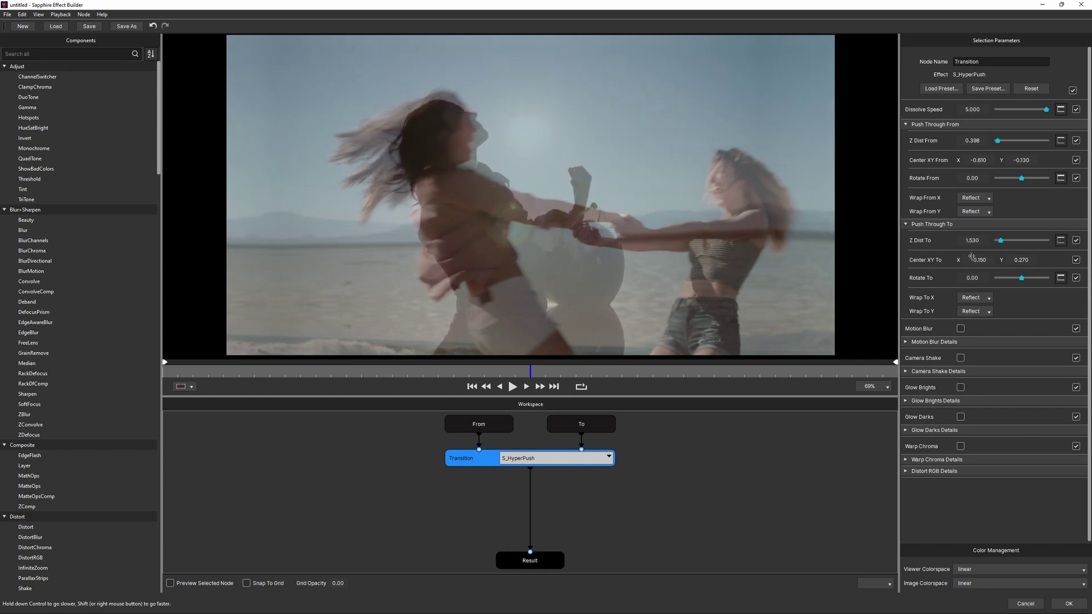
pyautogui.moveTo(972, 143); pyautogui.dragTo(1016, 160)
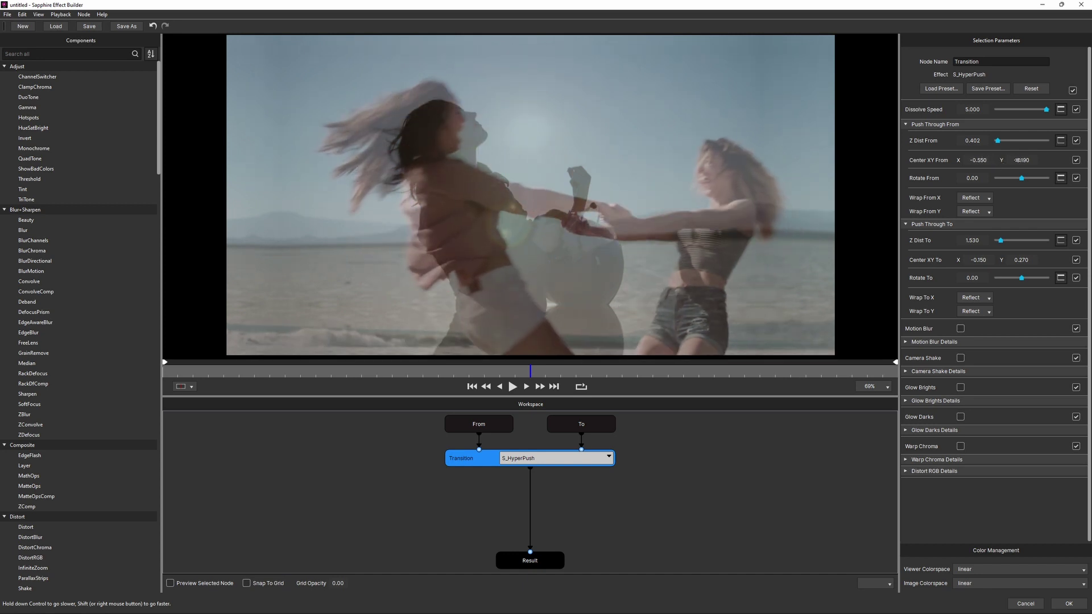
pyautogui.click(514, 387)
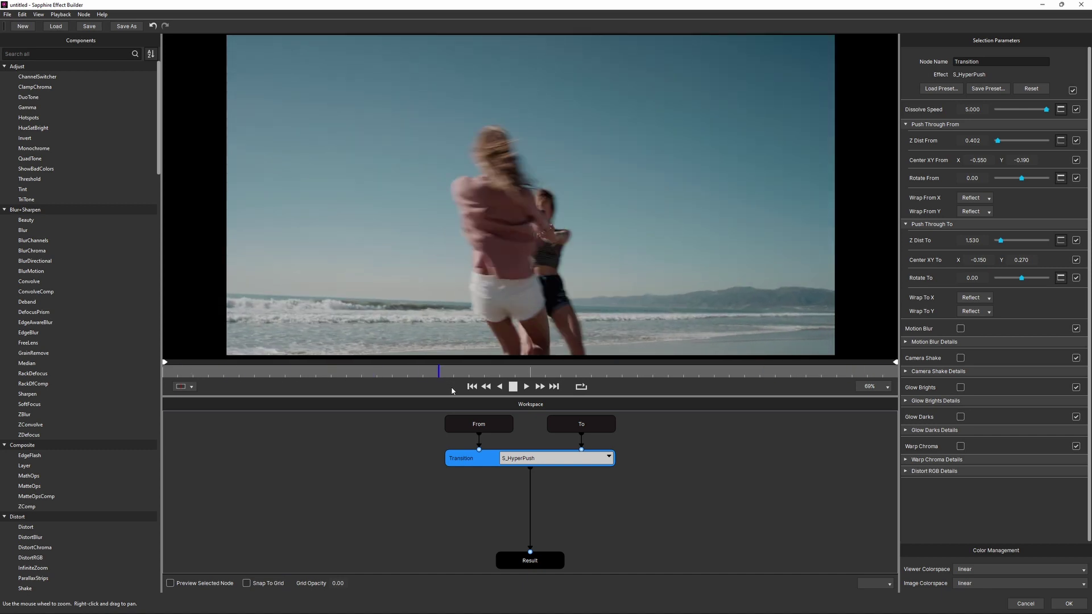
pyautogui.press('space')
pyautogui.moveTo(505, 373); pyautogui.dragTo(538, 373)
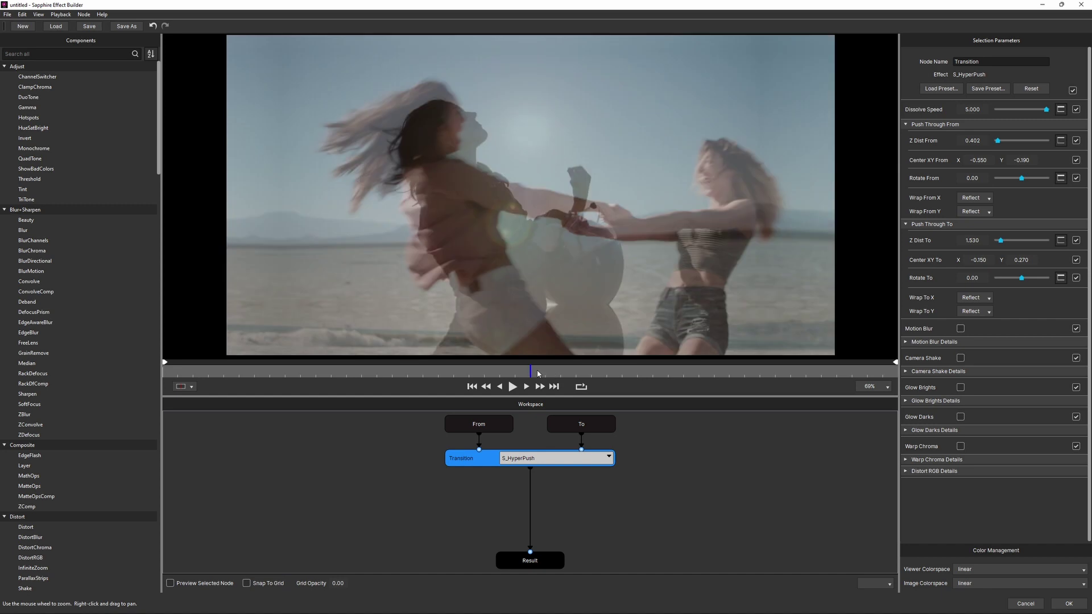
# Step: Rotate the outgoing shot 11.70 and incoming -37.20, push Z Dist To to 1.754, and preview
pyautogui.moveTo(972, 279); pyautogui.dragTo(1020, 176)
pyautogui.moveTo(972, 140)
pyautogui.mouseDown()
pyautogui.moveTo(983, 140)
pyautogui.moveTo(953, 141)
pyautogui.moveTo(979, 141)
pyautogui.mouseUp()
pyautogui.moveTo(972, 240); pyautogui.dragTo(1035, 225)
pyautogui.moveTo(979, 160)
pyautogui.mouseDown()
pyautogui.moveTo(1004, 161)
pyautogui.moveTo(979, 161)
pyautogui.mouseUp()
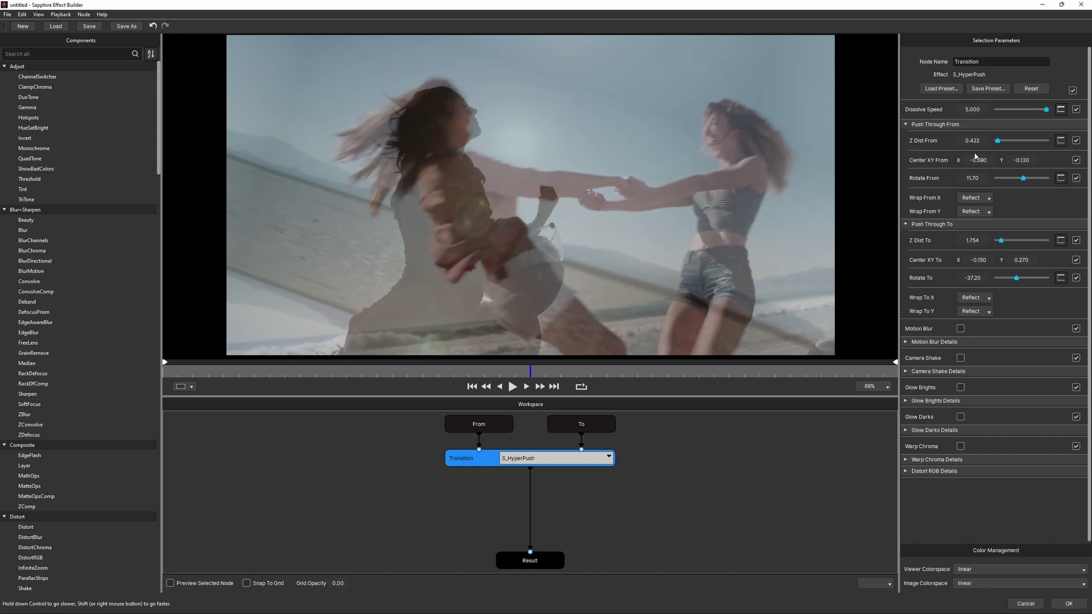
pyautogui.press('space')
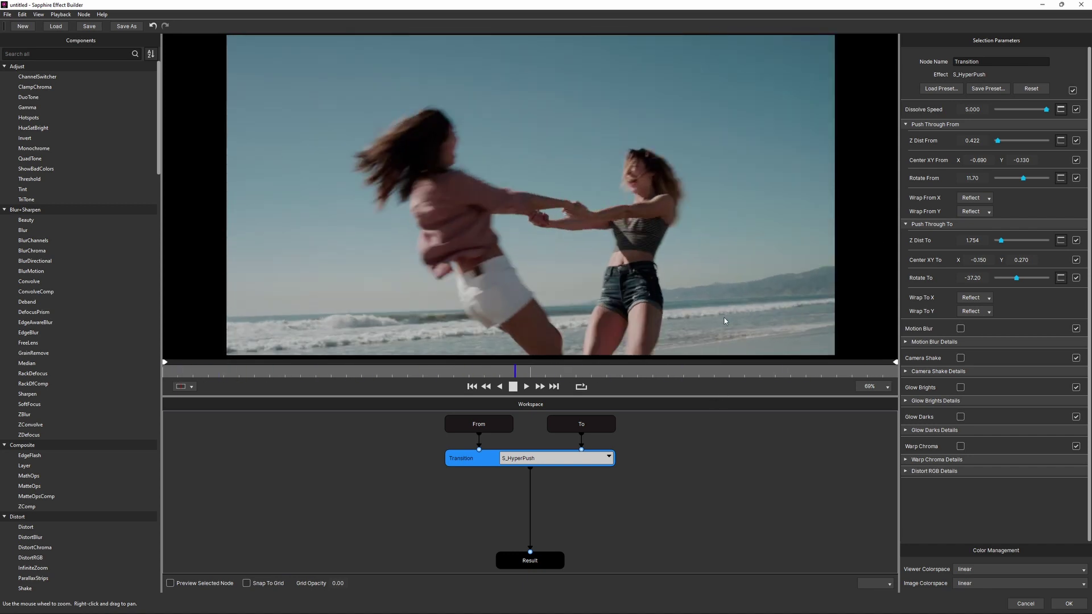
pyautogui.click(513, 387)
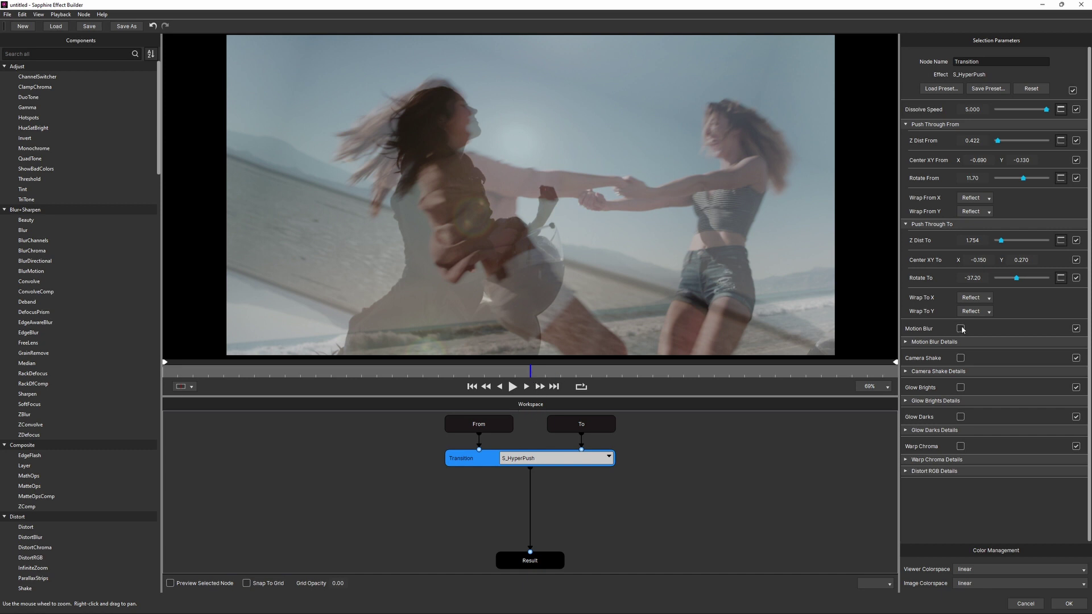
# Step: In Motion Blur Details, set Blur From Z Dist 0.950 and Blur To Z Dist 1.051, then preview
pyautogui.click(907, 342)
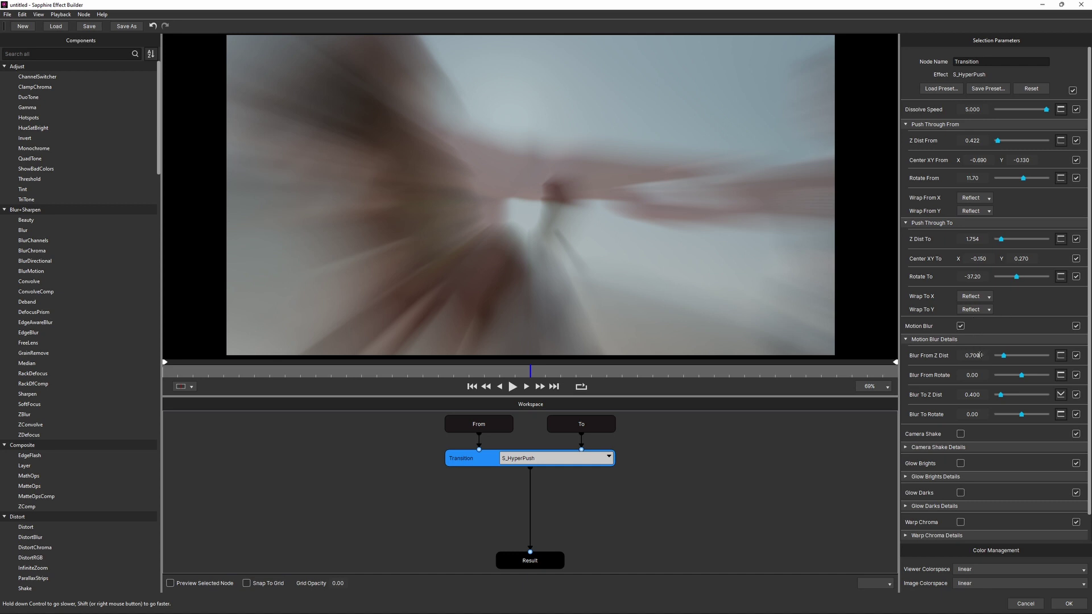
pyautogui.moveTo(980, 356); pyautogui.dragTo(979, 385)
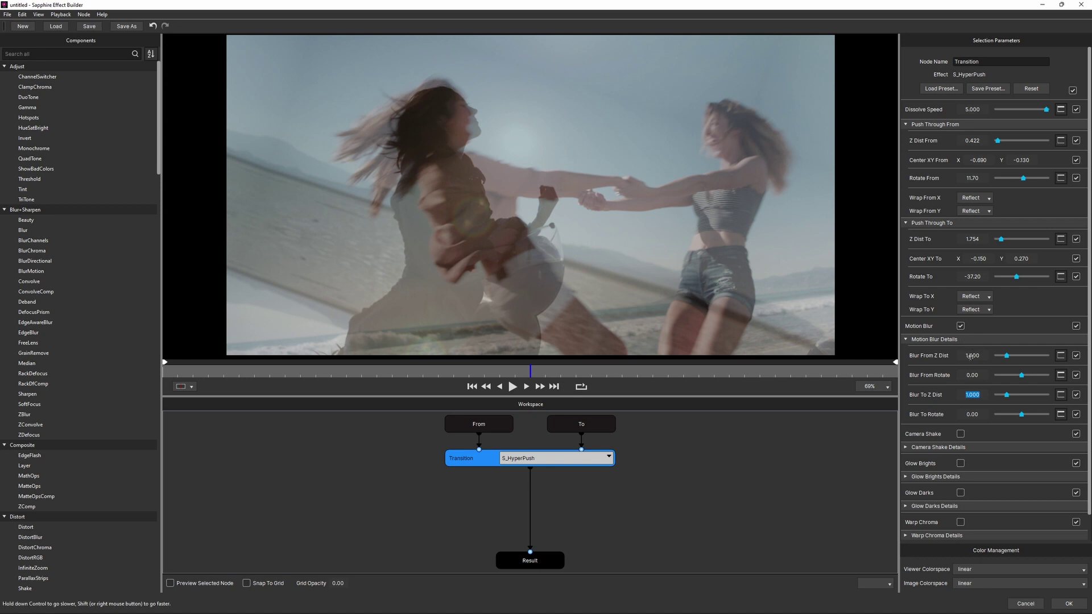
pyautogui.moveTo(970, 357); pyautogui.dragTo(948, 357)
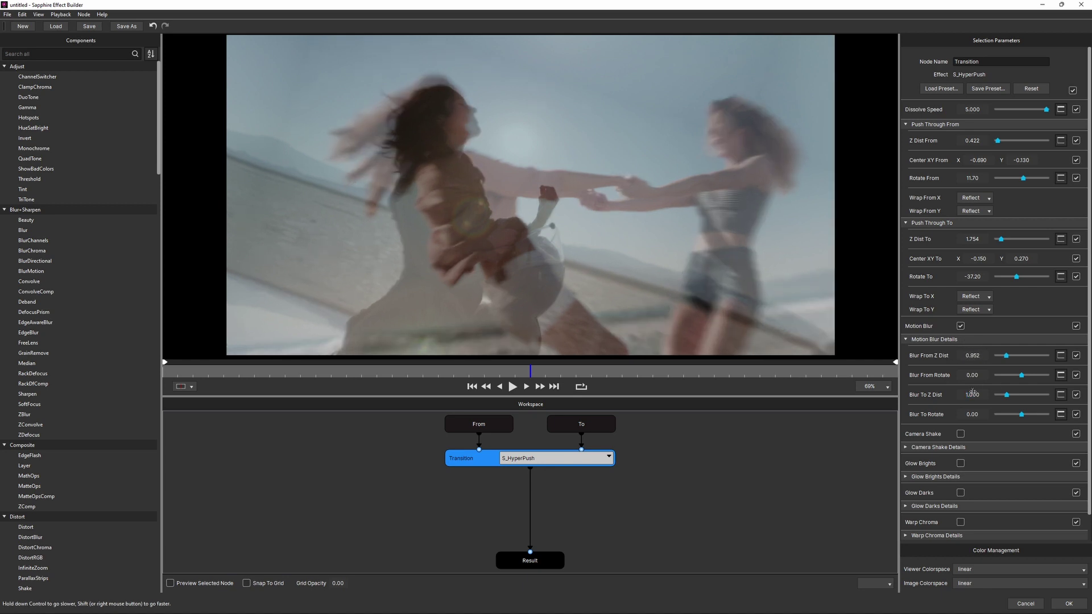
pyautogui.moveTo(973, 392); pyautogui.dragTo(996, 391)
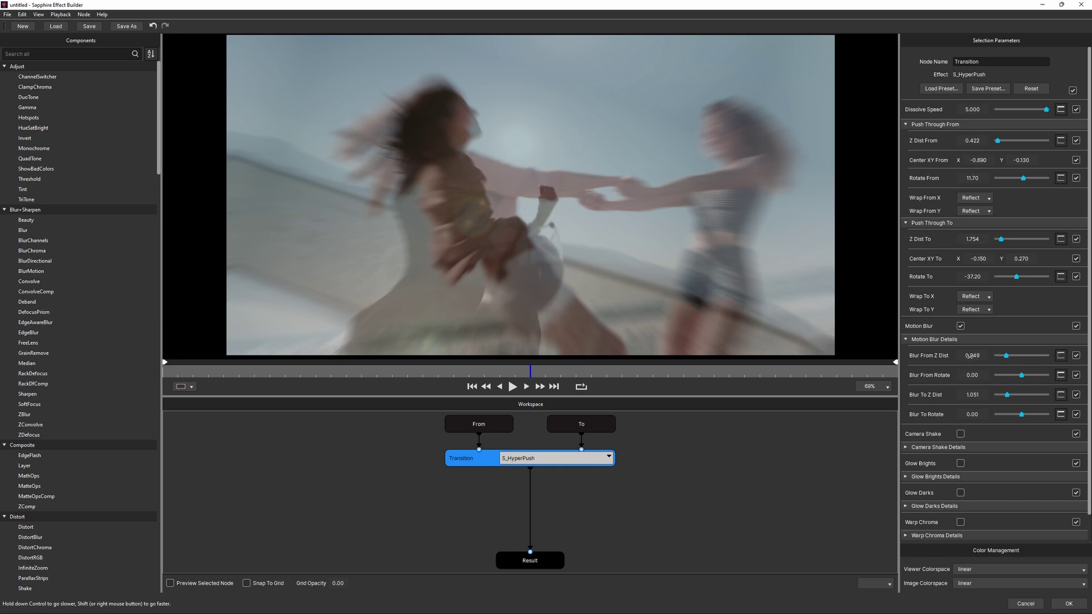
pyautogui.press('space')
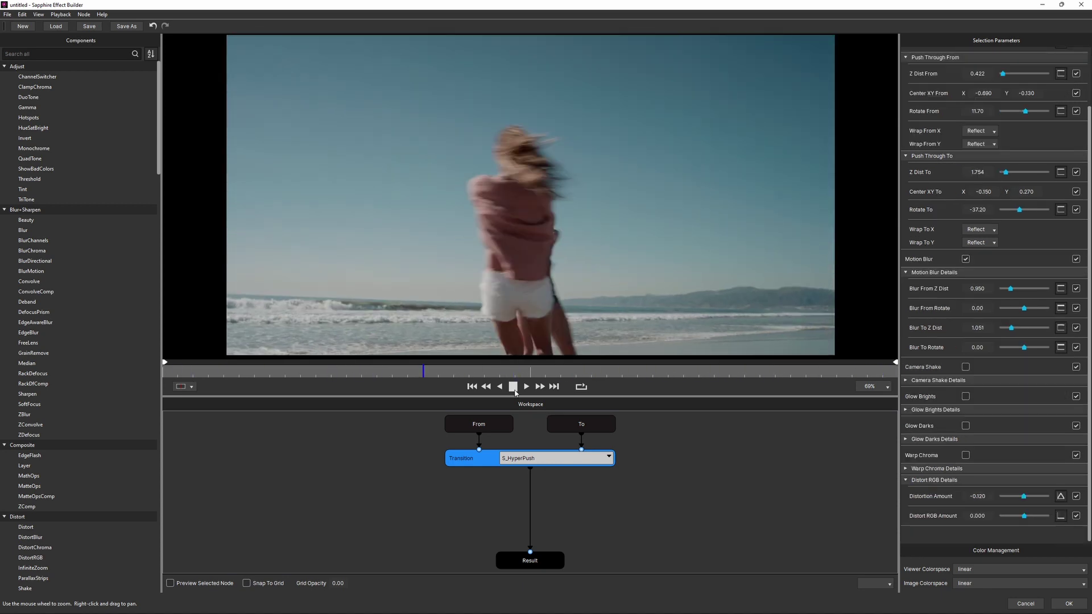
pyautogui.click(514, 388)
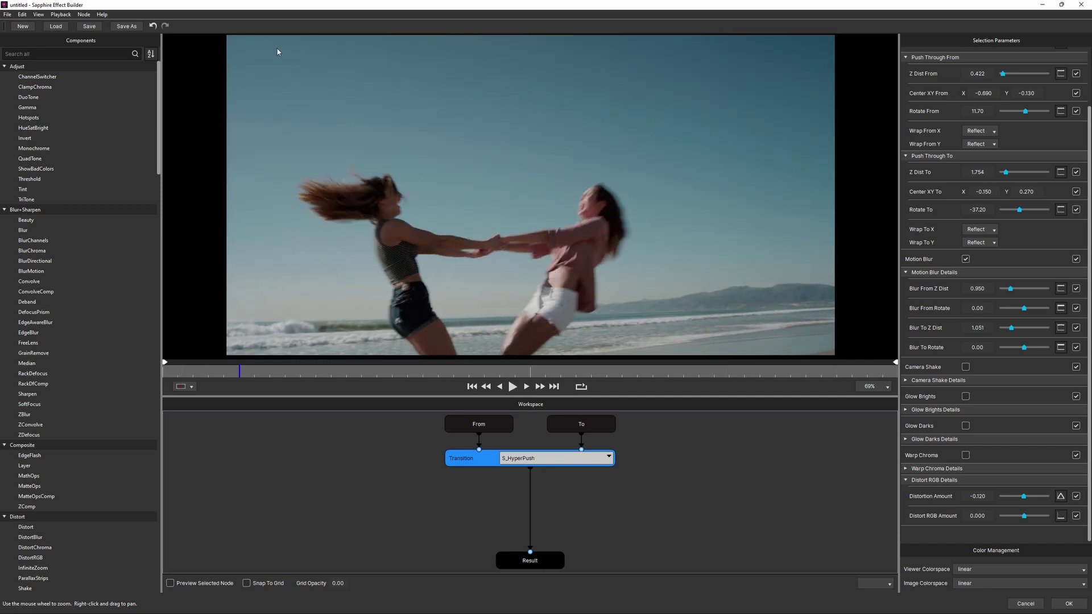
# Step: Apply the customized effect back in Premiere and scrub across the first cut's transition
pyautogui.click(1069, 604)
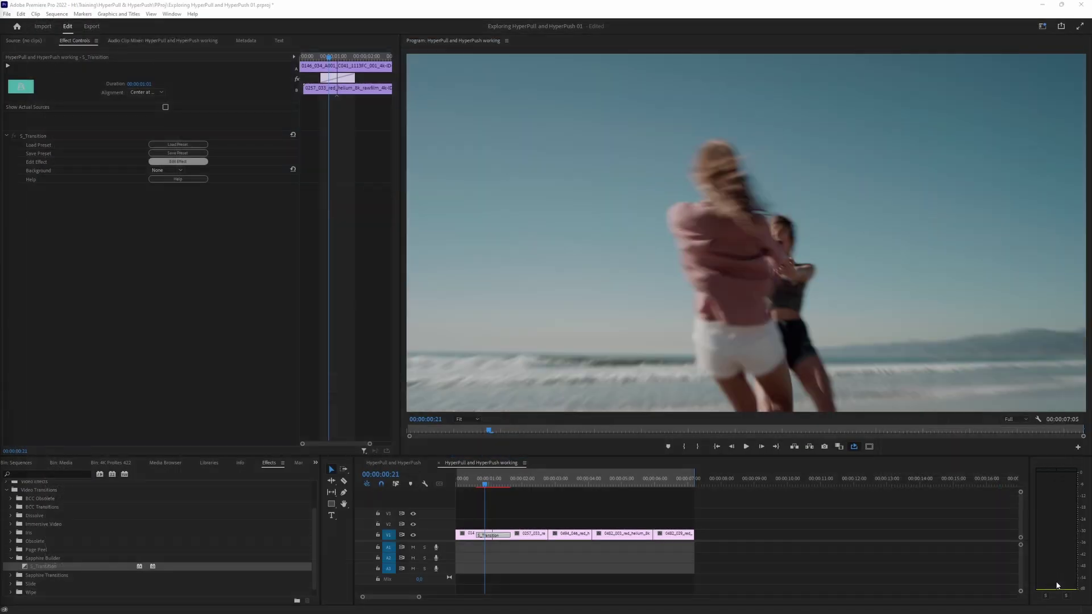
pyautogui.click(472, 485)
pyautogui.moveTo(478, 486); pyautogui.dragTo(484, 491)
# Step: Shorten the transition by setting its duration to 16
pyautogui.moveTo(477, 535); pyautogui.dragTo(486, 534)
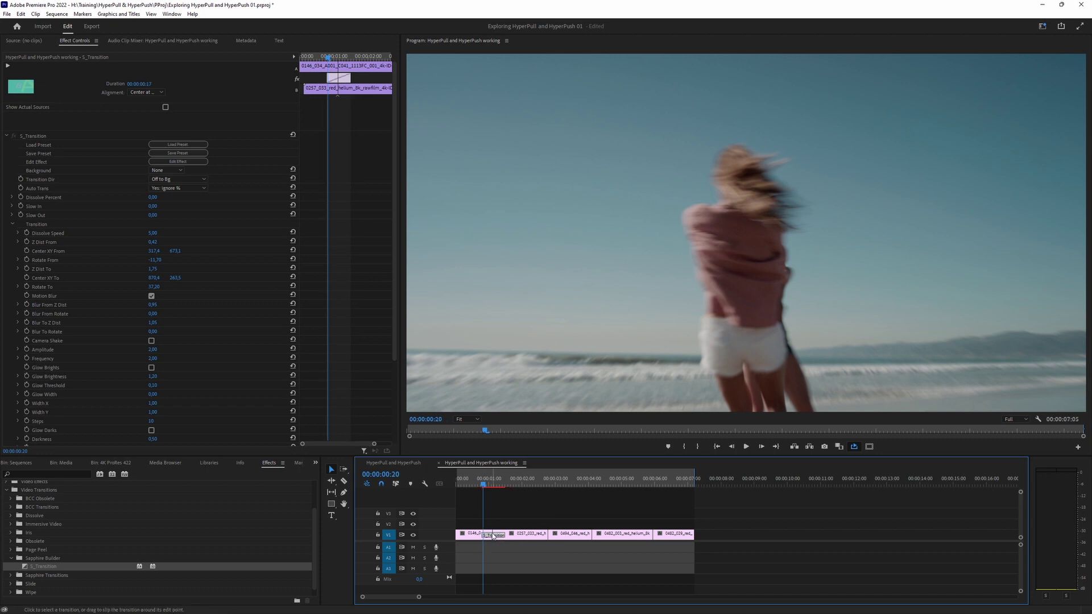
pyautogui.doubleClick(493, 535)
pyautogui.write('16')
pyautogui.press('Return')
# Step: Play and scrub through the shortened transition in the sequence to review it
pyautogui.click(471, 484)
pyautogui.press('space')
pyautogui.moveTo(482, 483)
pyautogui.mouseDown()
pyautogui.moveTo(495, 484)
pyautogui.moveTo(476, 487)
pyautogui.mouseUp()
pyautogui.press('space')
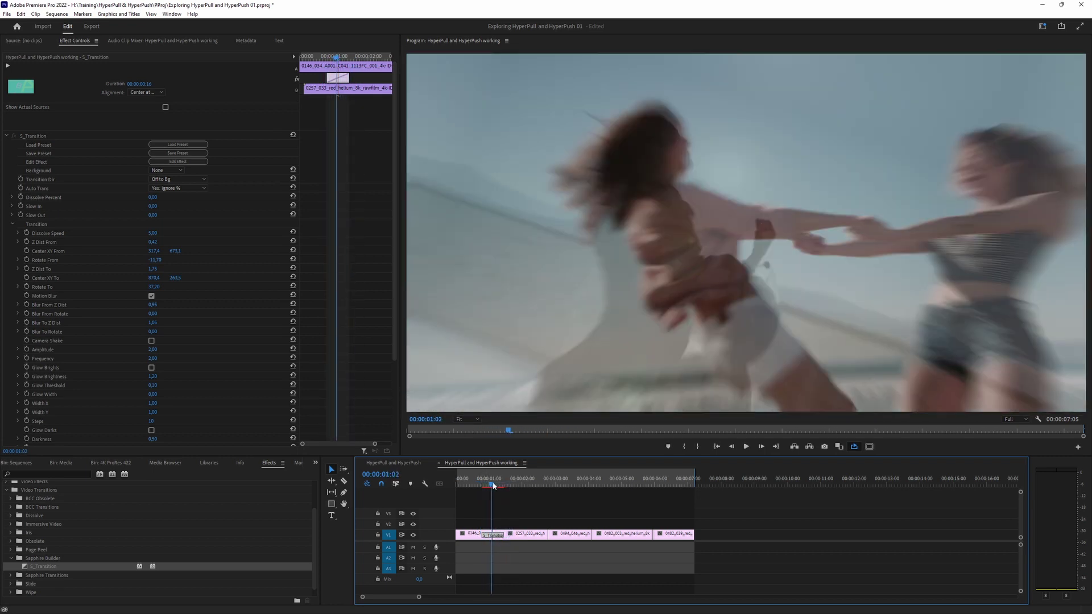
pyautogui.click(493, 483)
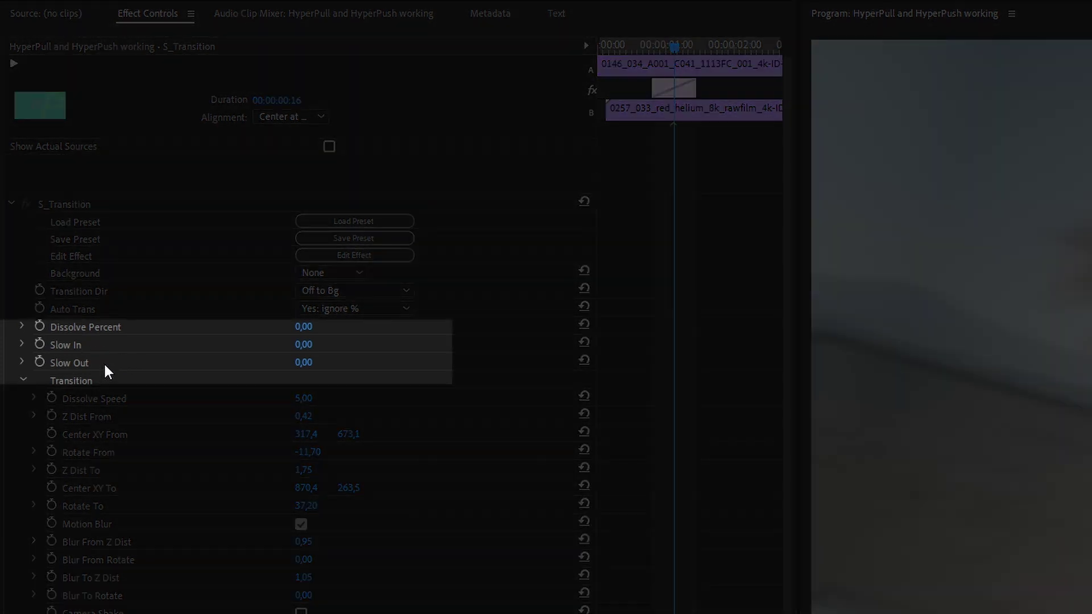
# Step: Ease the first transition's ending with a Slow Out of 0.50, stepping through its frames
pyautogui.moveTo(308, 367); pyautogui.dragTo(413, 368)
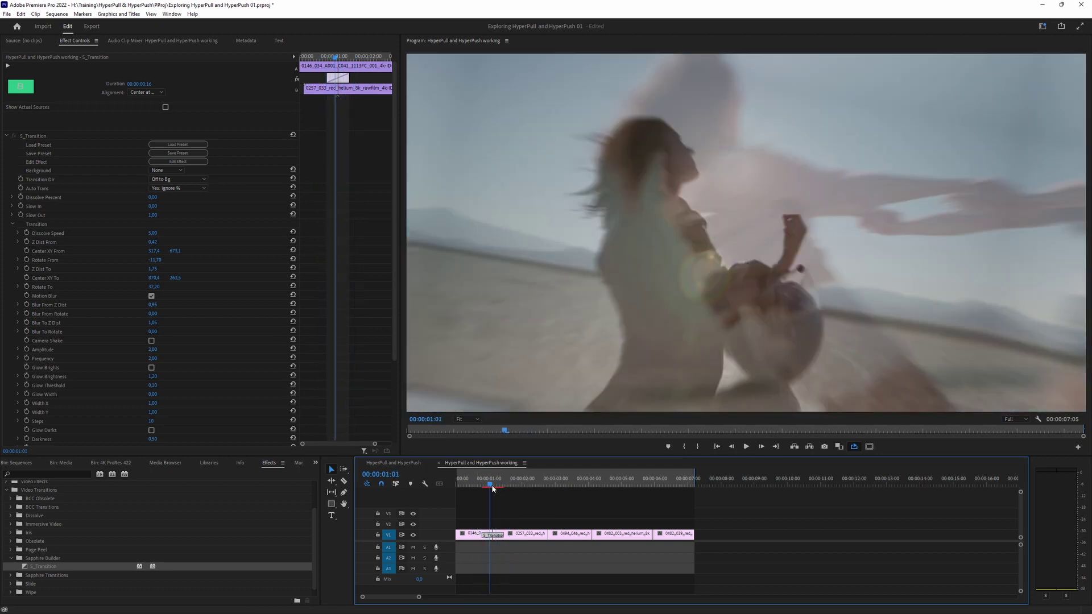
pyautogui.click(495, 488)
pyautogui.moveTo(494, 488); pyautogui.dragTo(499, 489)
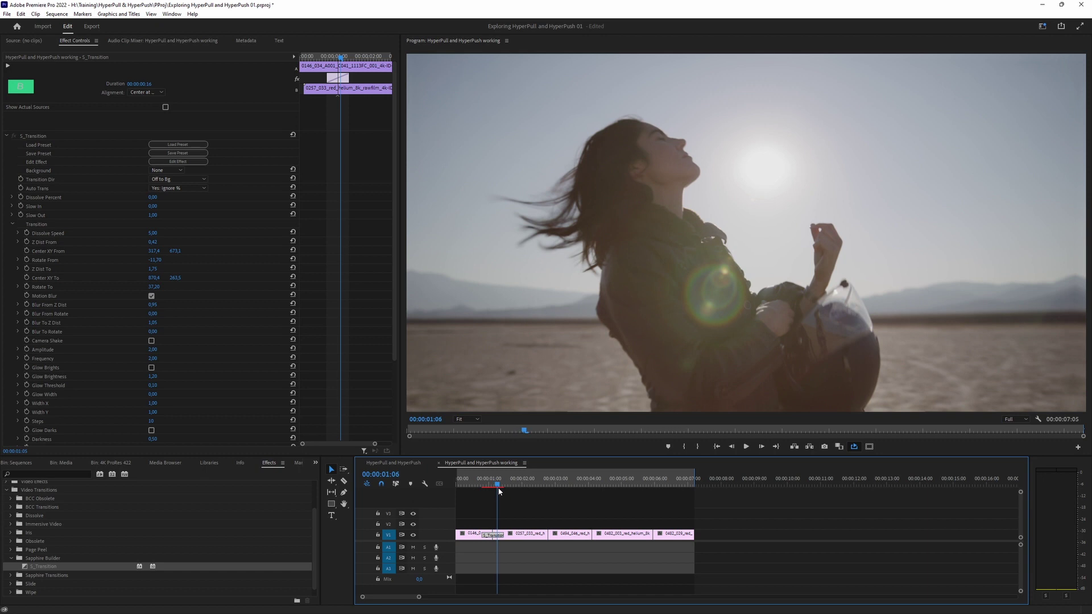
pyautogui.hotkey('shift', 'k')
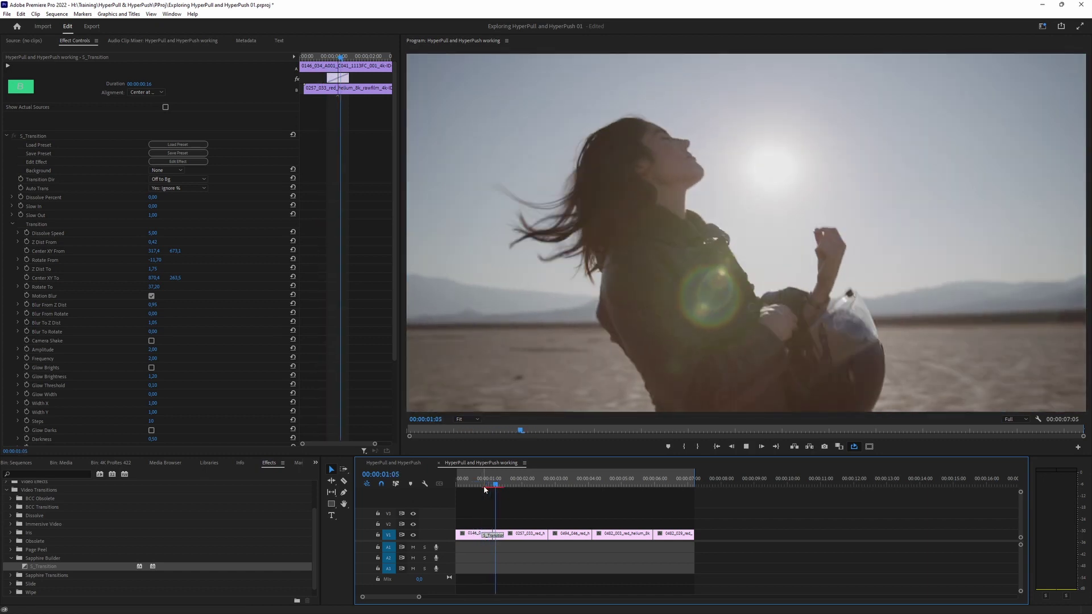
pyautogui.click(151, 217)
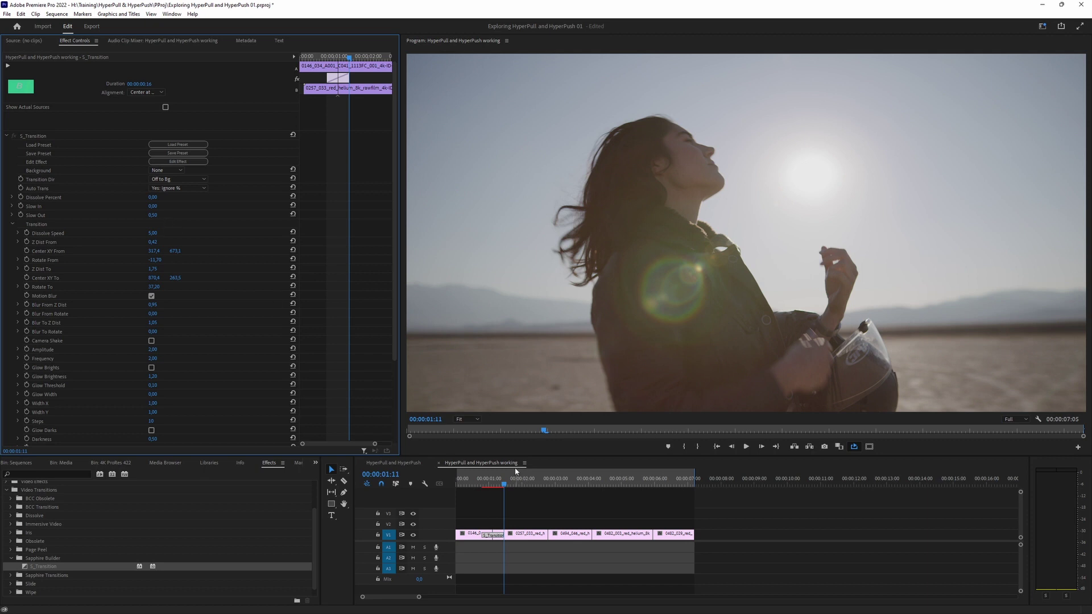
# Step: Play the sequence through the first transition to check the new easing
pyautogui.click(494, 513)
pyautogui.hotkey('shift', 'k')
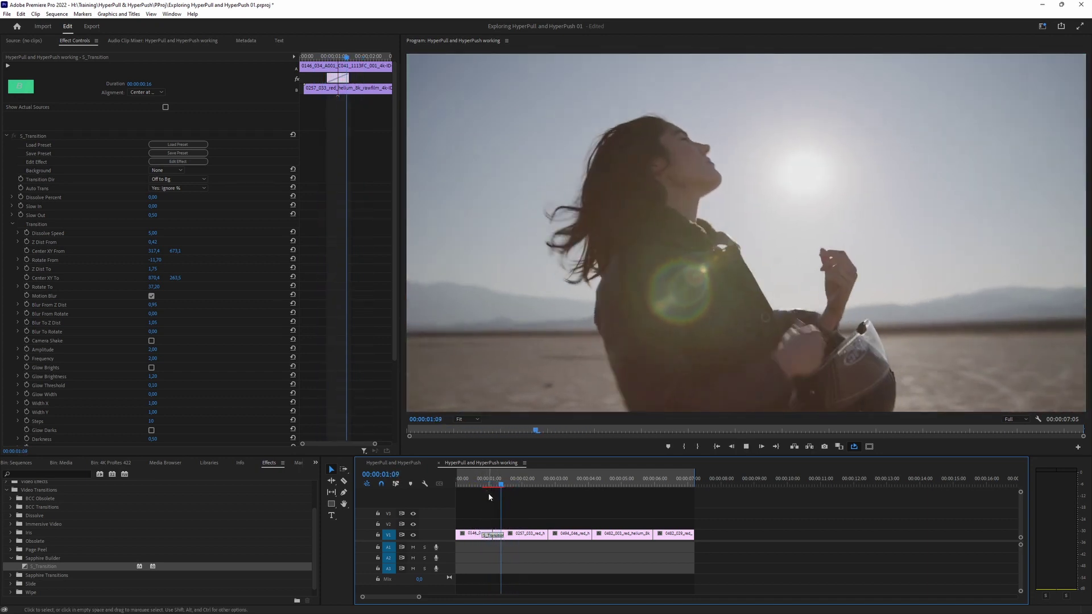
pyautogui.click(474, 485)
pyautogui.press('space')
pyautogui.moveTo(526, 486); pyautogui.dragTo(474, 486)
pyautogui.press('space')
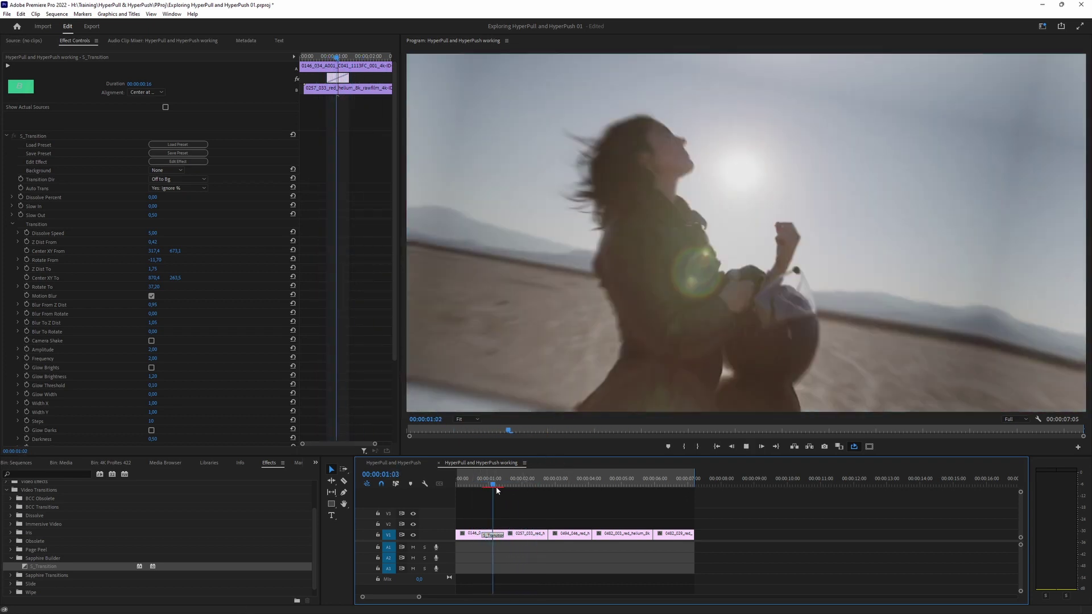
pyautogui.press('space')
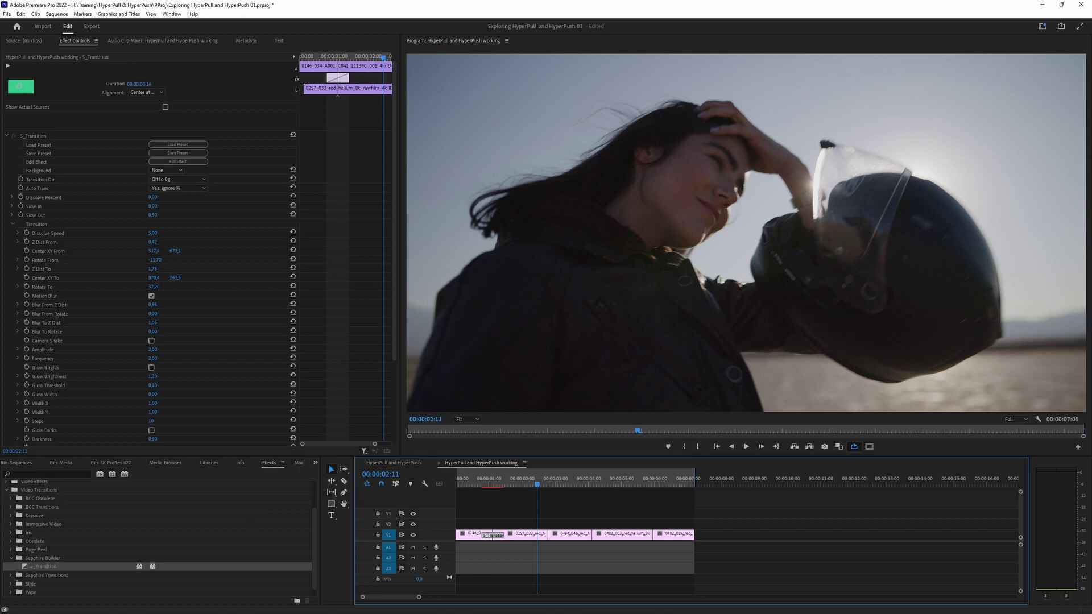
# Step: Add S_Transition to the cut between clips 0257 and 0494 and open it in Sapphire Effect Builder
pyautogui.moveTo(117, 567); pyautogui.dragTo(544, 535)
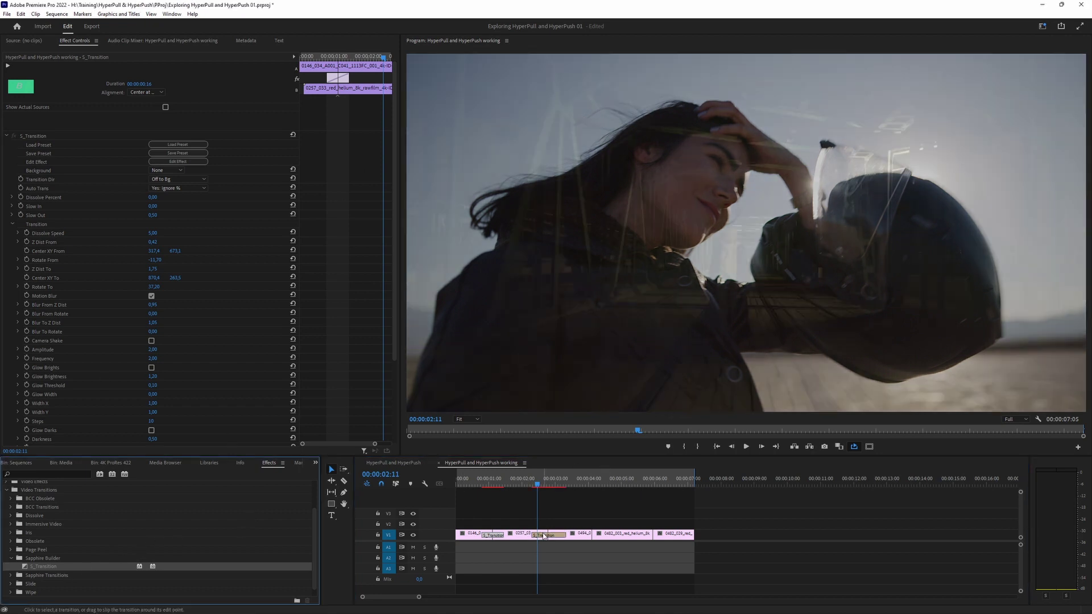
pyautogui.click(544, 537)
pyautogui.click(191, 165)
# Step: Switch the Transition node to S_HyperPush and load its Full Reset preset
pyautogui.click(609, 459)
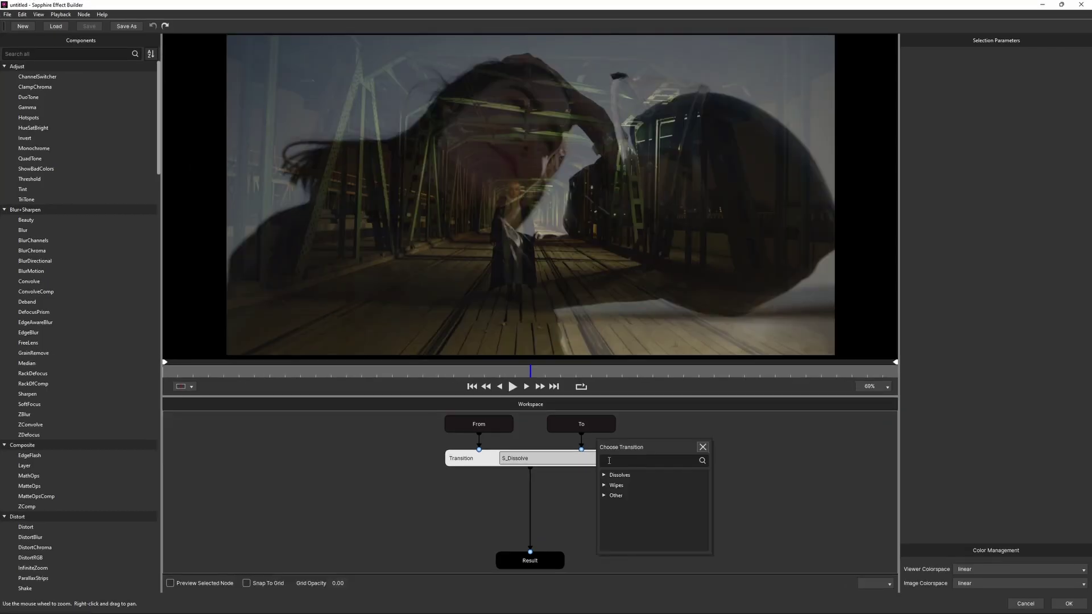
pyautogui.moveTo(708, 498); pyautogui.dragTo(709, 538)
pyautogui.click(649, 361)
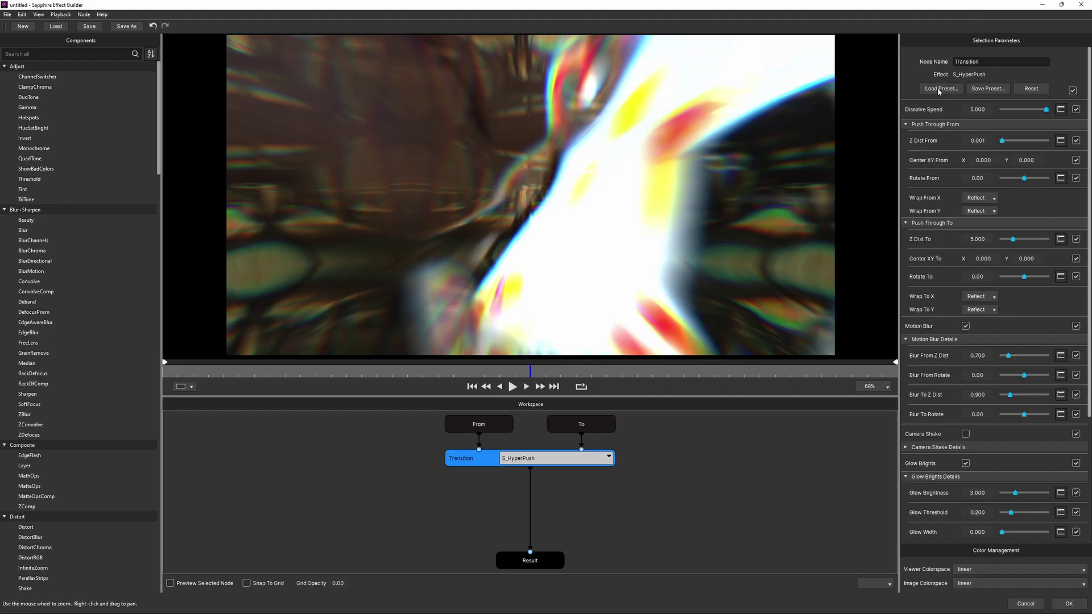
pyautogui.click(939, 90)
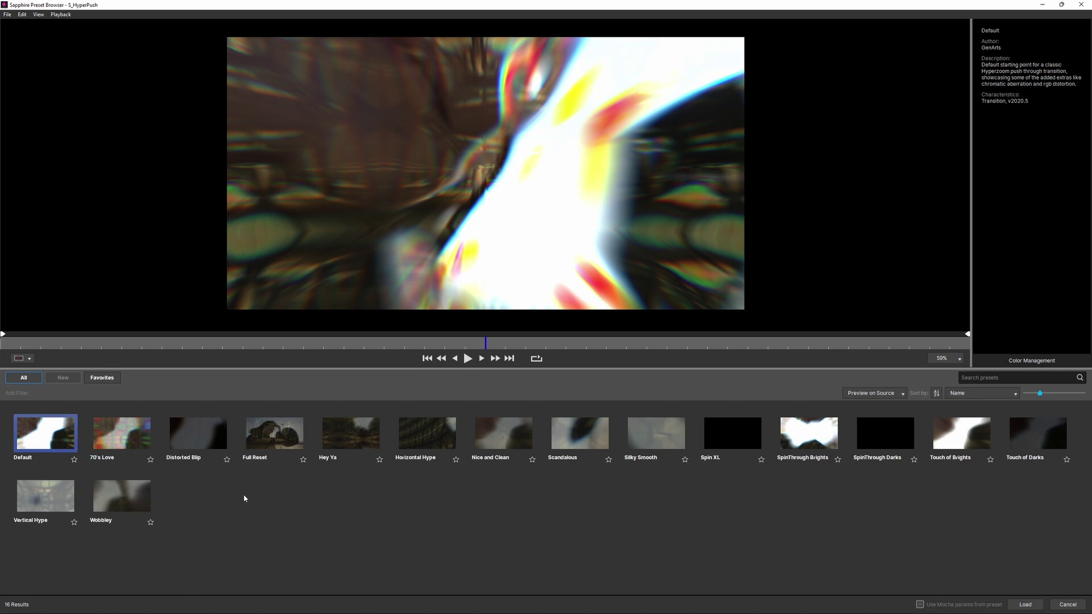
pyautogui.click(273, 445)
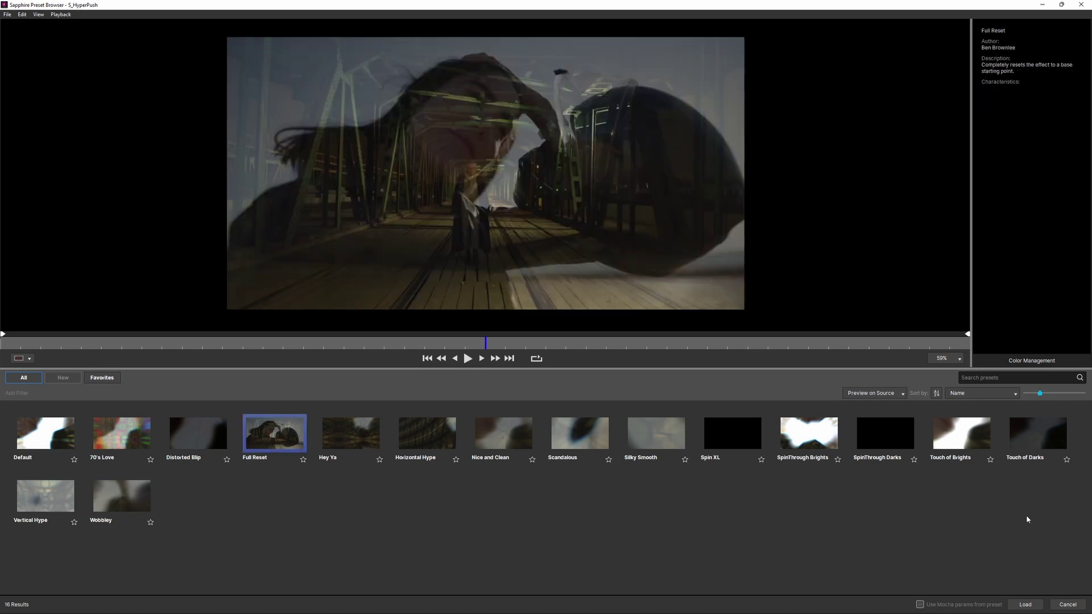
pyautogui.click(1027, 605)
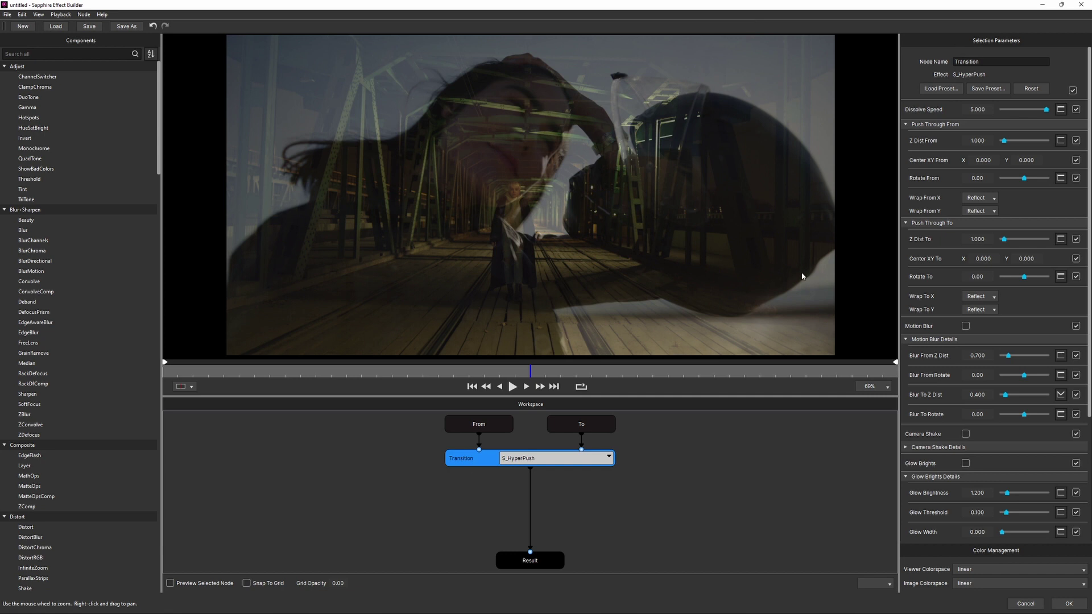
# Step: Preview the push, collapse the push and Glow Brights details, and enable Glow Darks
pyautogui.press('space')
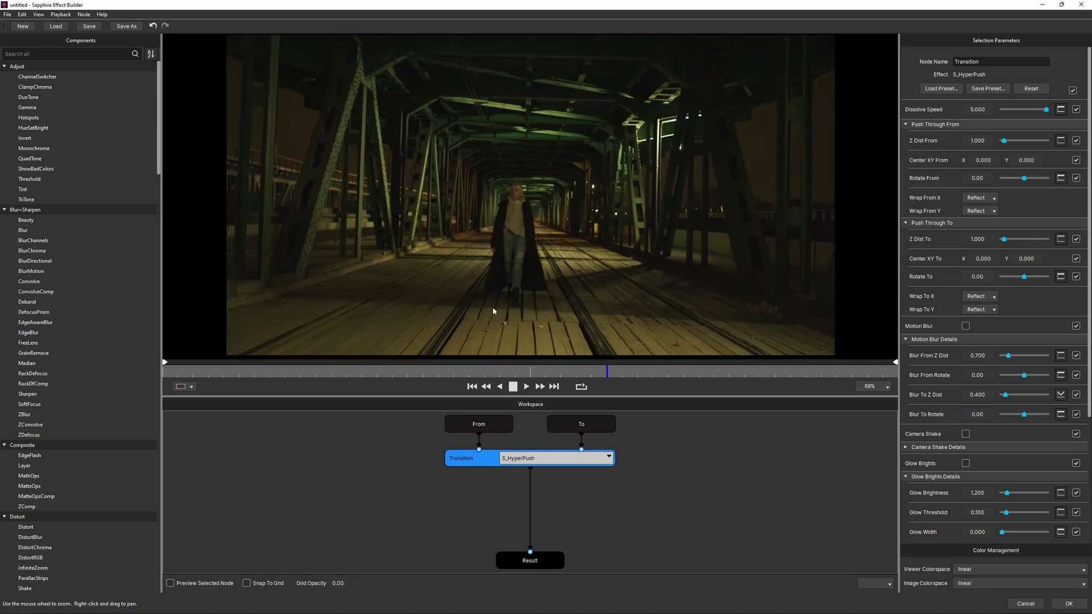
pyautogui.click(524, 374)
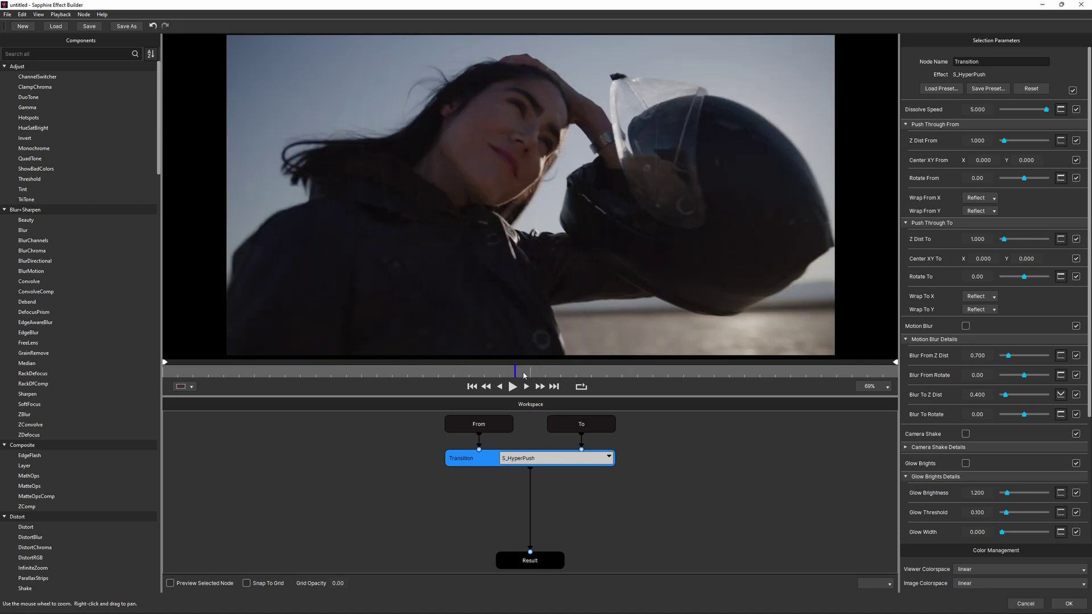
pyautogui.click(907, 124)
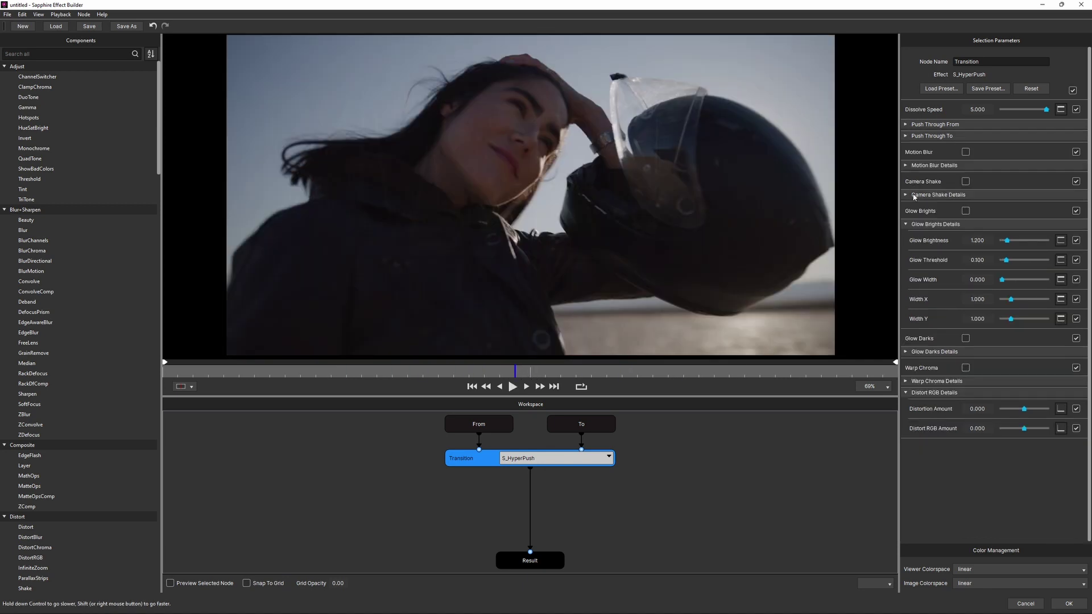
pyautogui.click(906, 226)
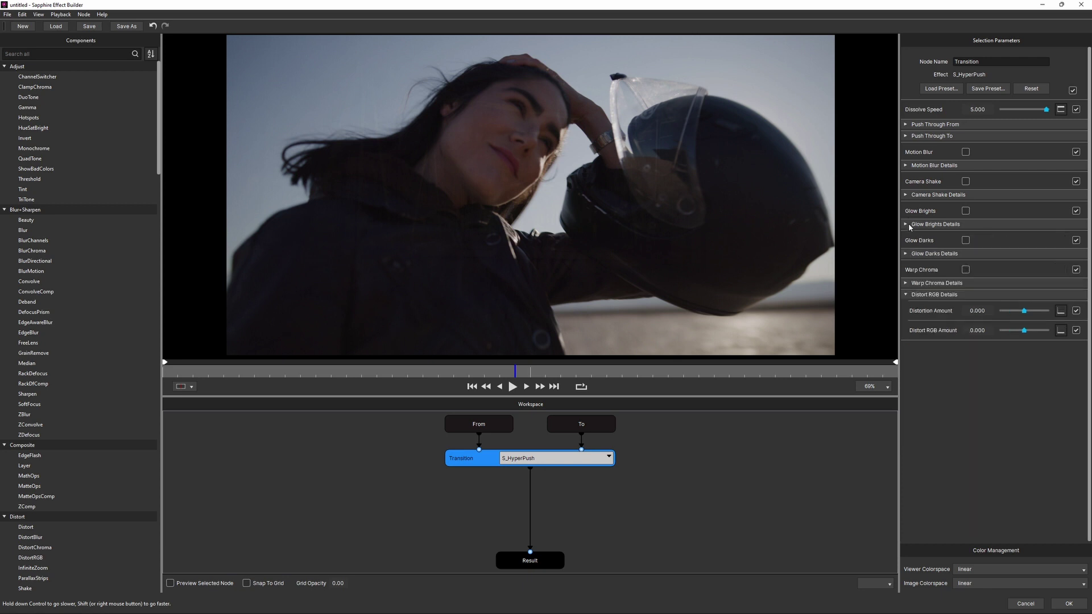
pyautogui.click(966, 240)
pyautogui.click(906, 255)
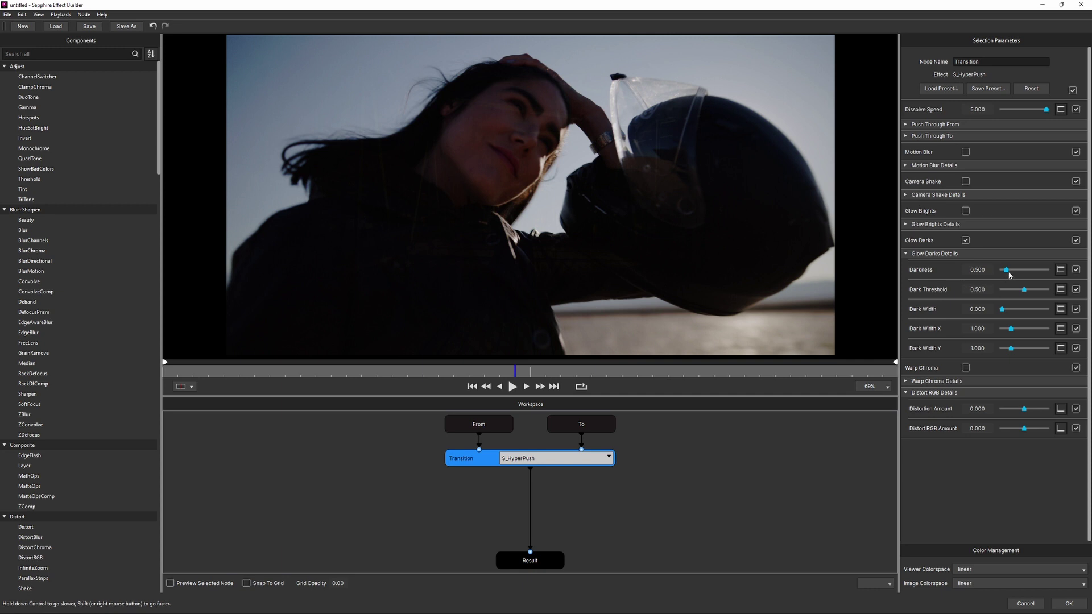
# Step: Set Glow Darks to Dark Threshold 0.208, Darkness 1.993 and Dark Width 5.295
pyautogui.moveTo(1025, 291)
pyautogui.mouseDown()
pyautogui.moveTo(1013, 295)
pyautogui.moveTo(1010, 279)
pyautogui.mouseUp()
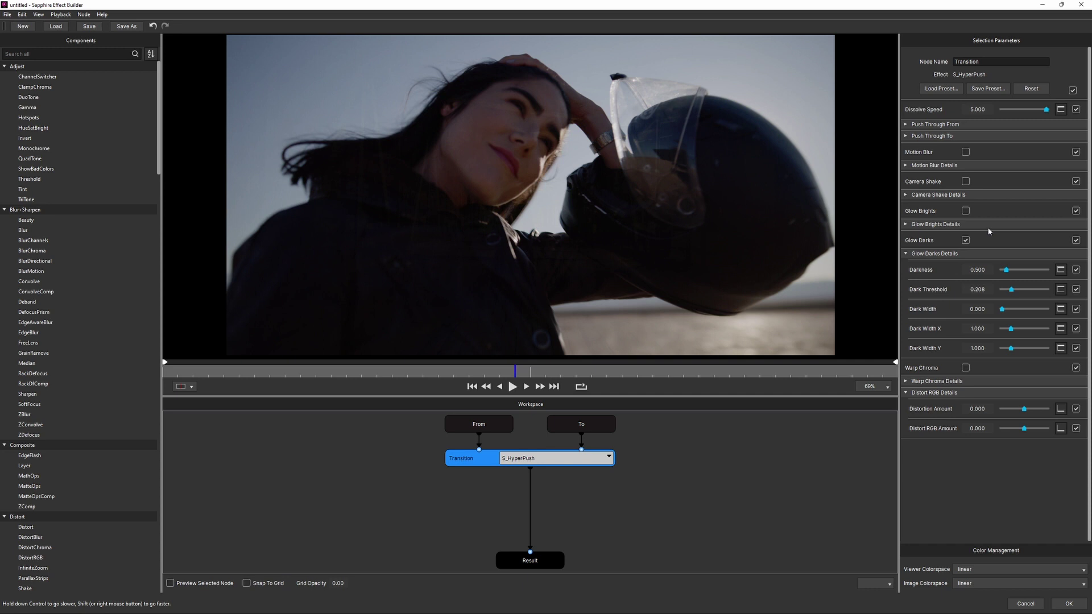
pyautogui.moveTo(1009, 274)
pyautogui.mouseDown()
pyautogui.moveTo(1029, 274)
pyautogui.moveTo(1017, 274)
pyautogui.mouseUp()
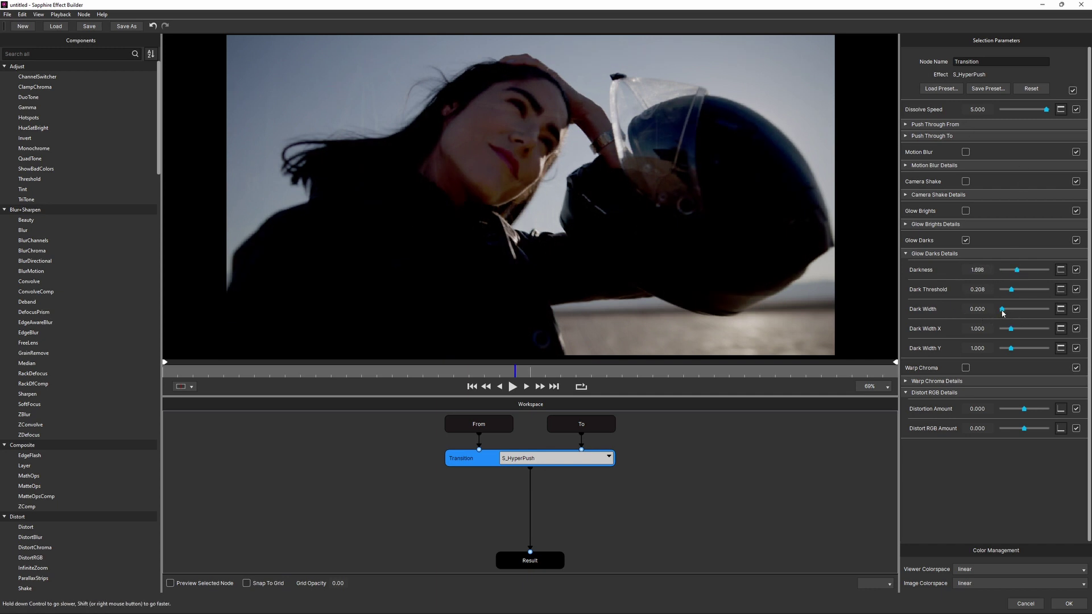
pyautogui.moveTo(1004, 311)
pyautogui.mouseDown()
pyautogui.moveTo(1053, 315)
pyautogui.moveTo(1010, 312)
pyautogui.mouseUp()
pyautogui.moveTo(441, 359); pyautogui.dragTo(476, 325)
pyautogui.moveTo(1021, 311); pyautogui.dragTo(938, 342)
pyautogui.click(1062, 309)
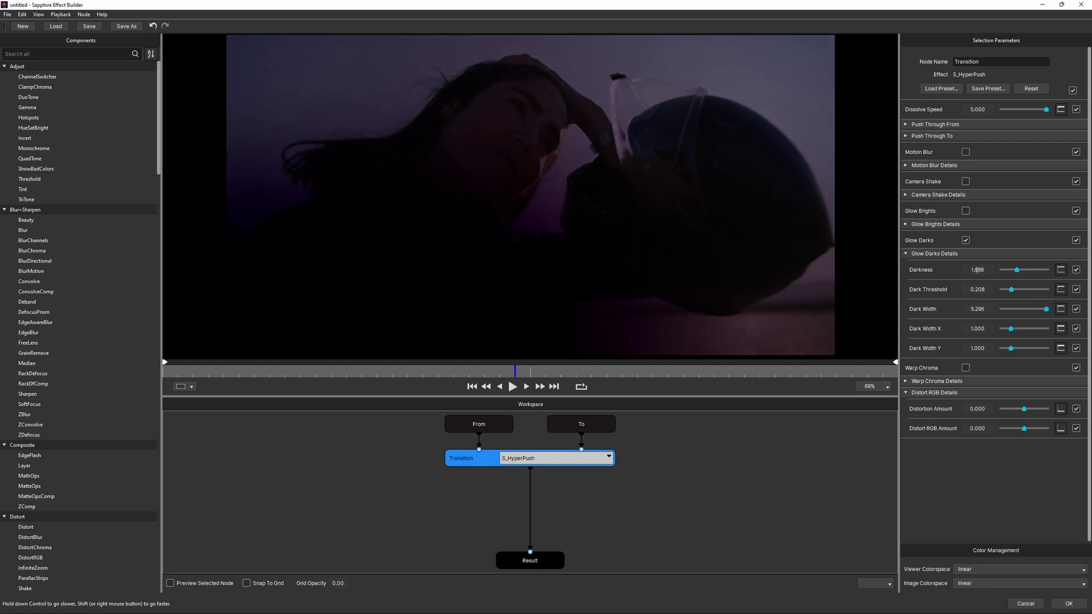
pyautogui.moveTo(992, 273); pyautogui.dragTo(1003, 275)
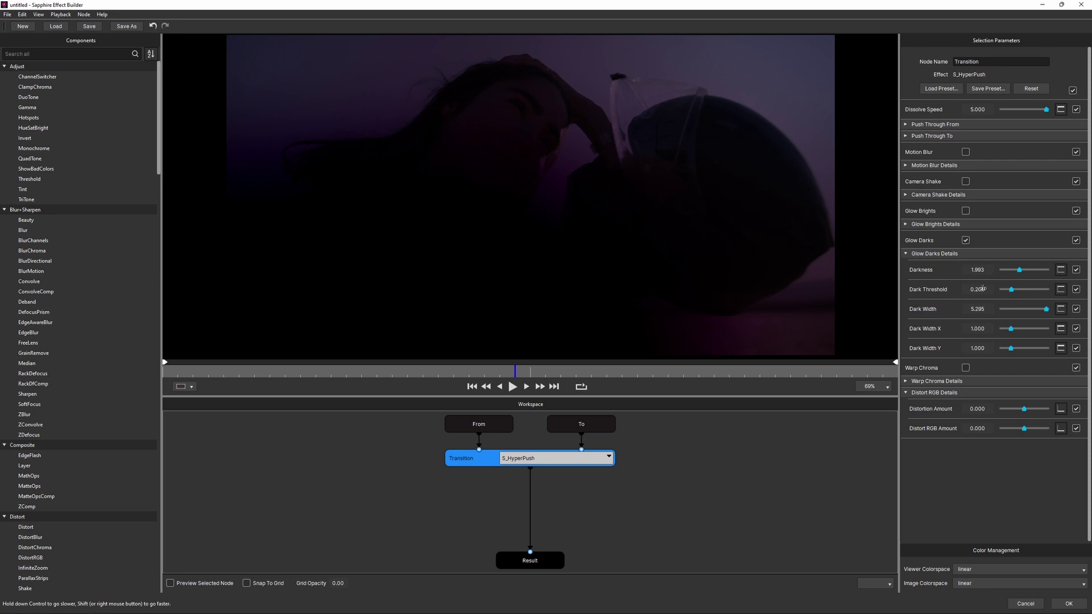
# Step: Replay the transition preview through to the bridge shot to check the dark glow
pyautogui.moveTo(494, 372); pyautogui.dragTo(290, 414)
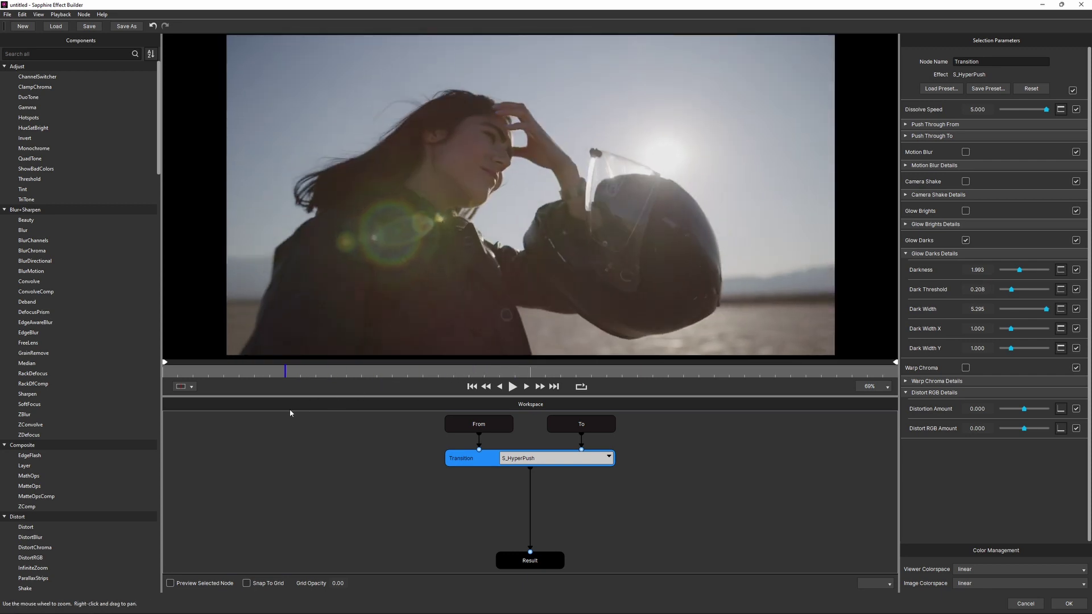
pyautogui.press('space')
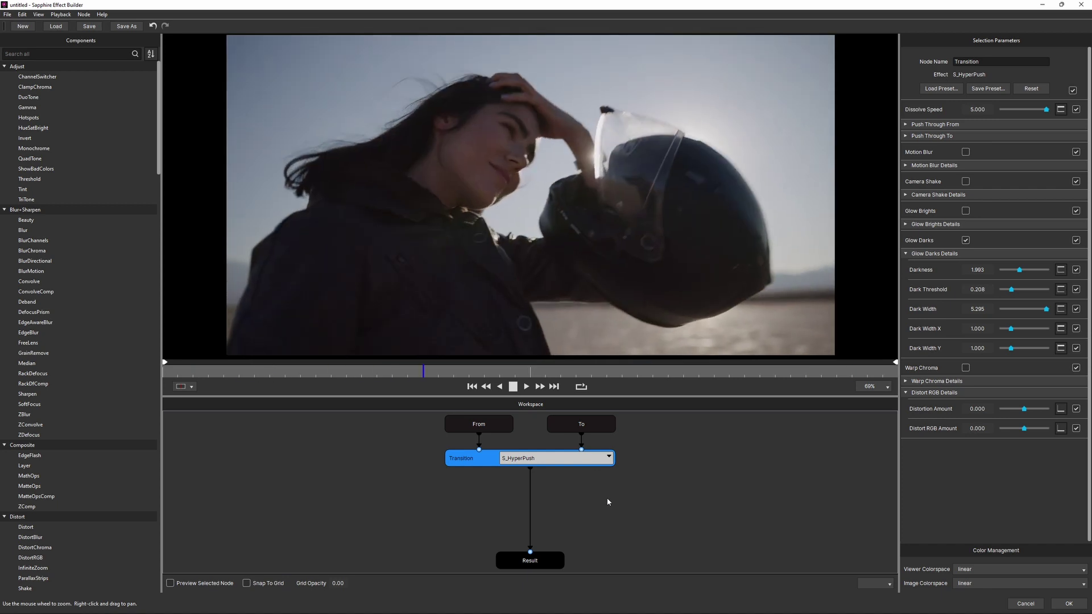
pyautogui.press('space')
pyautogui.moveTo(452, 392); pyautogui.dragTo(581, 383)
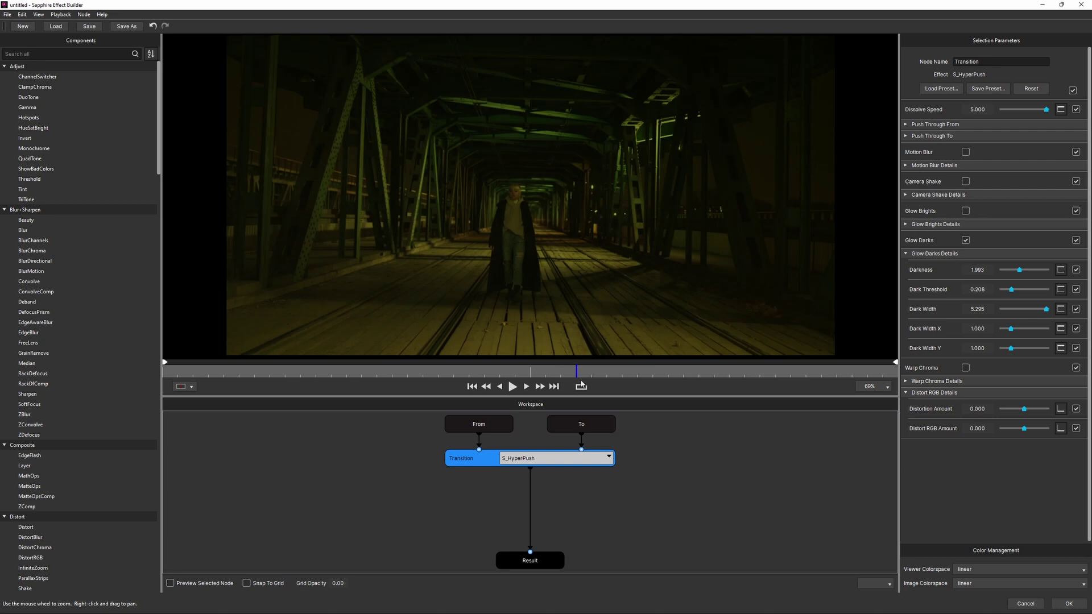
# Step: Lower Glow Darks Darkness to 1.415, preview the push, and collapse the Glow Darks details
pyautogui.moveTo(518, 365); pyautogui.dragTo(537, 376)
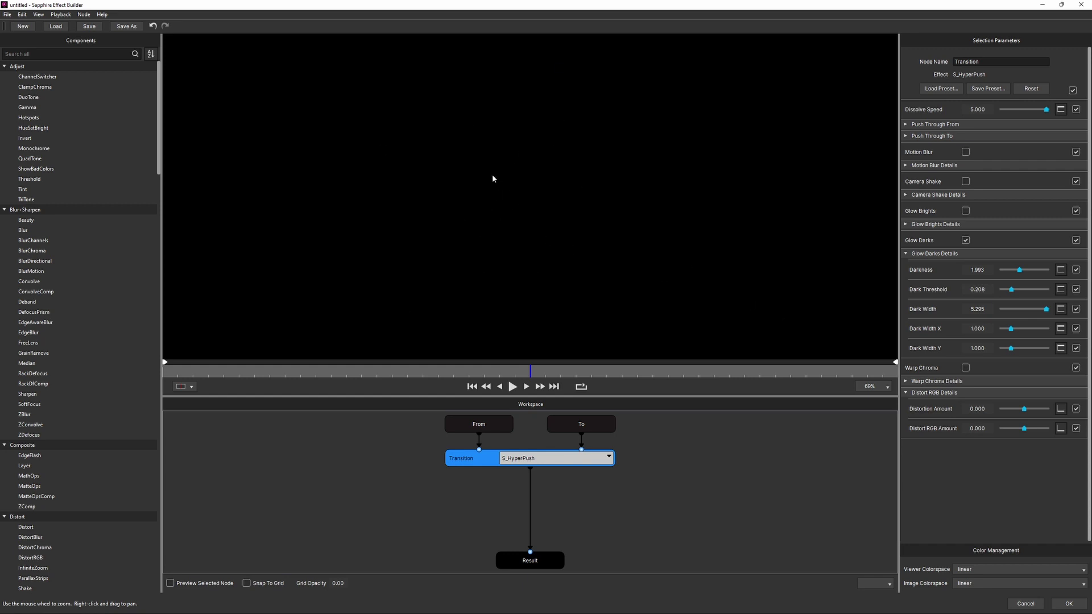
pyautogui.moveTo(1020, 269); pyautogui.dragTo(1016, 271)
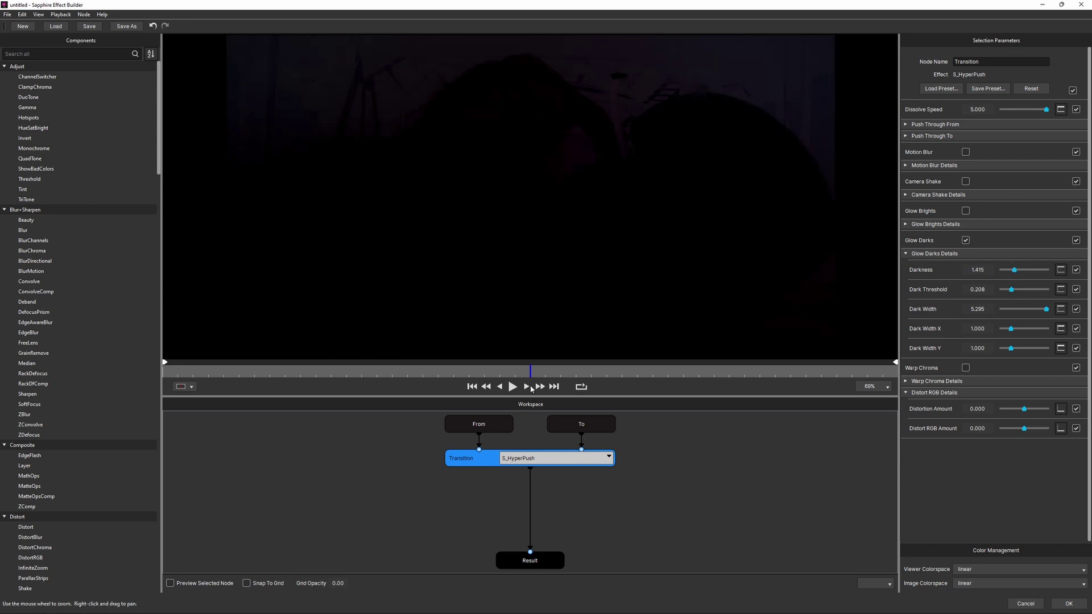
pyautogui.click(512, 387)
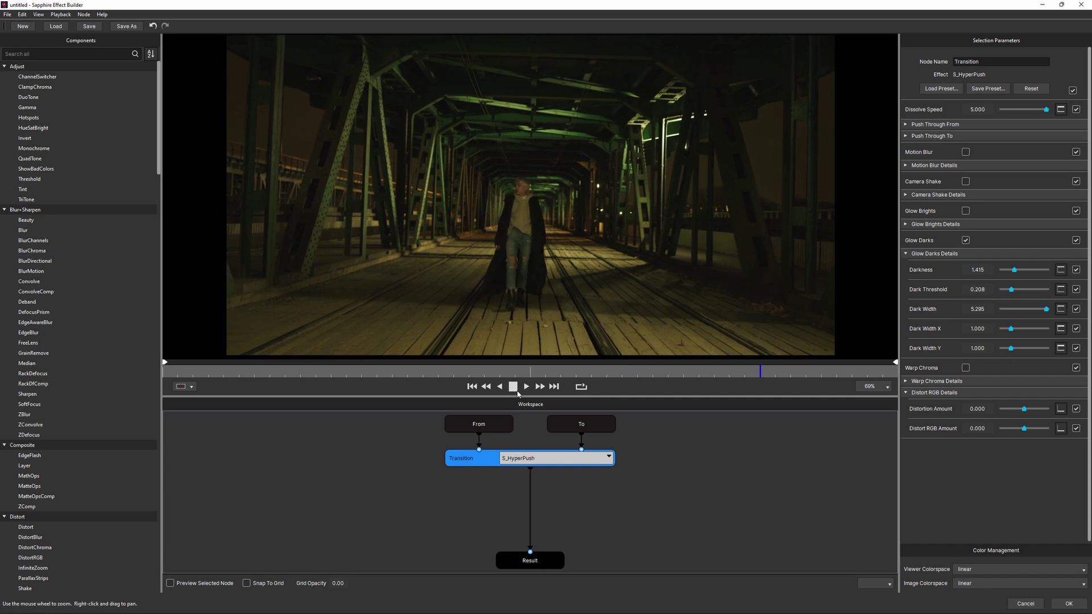
pyautogui.click(516, 389)
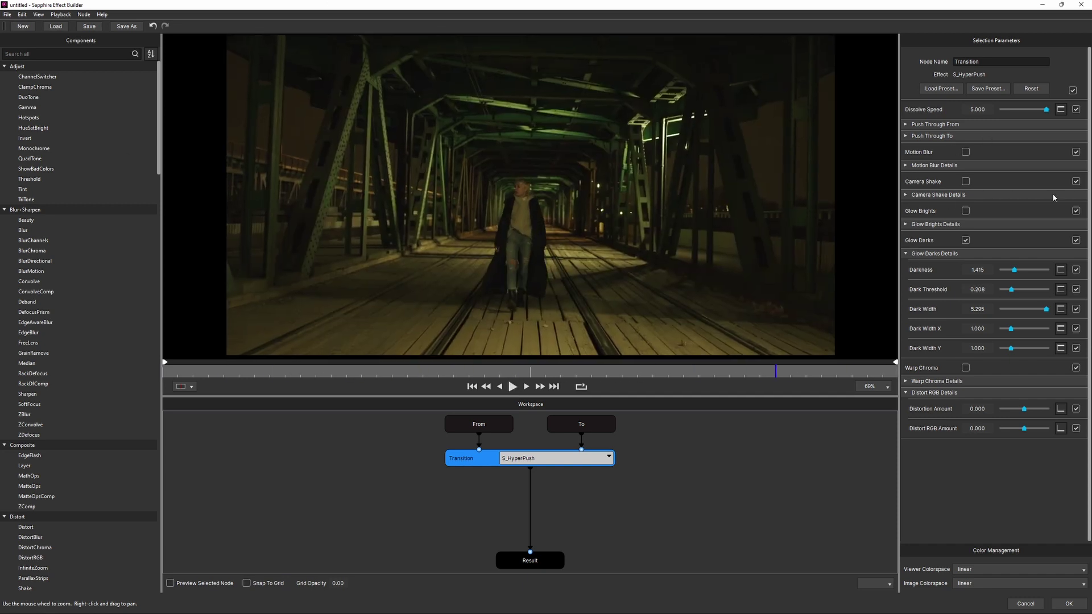
pyautogui.click(917, 254)
pyautogui.moveTo(392, 375); pyautogui.dragTo(533, 382)
# Step: Turn off Glow Darks and set Z Dist From 0.900, Center XY From Y 5.450, Z Dist To 1.002
pyautogui.click(965, 240)
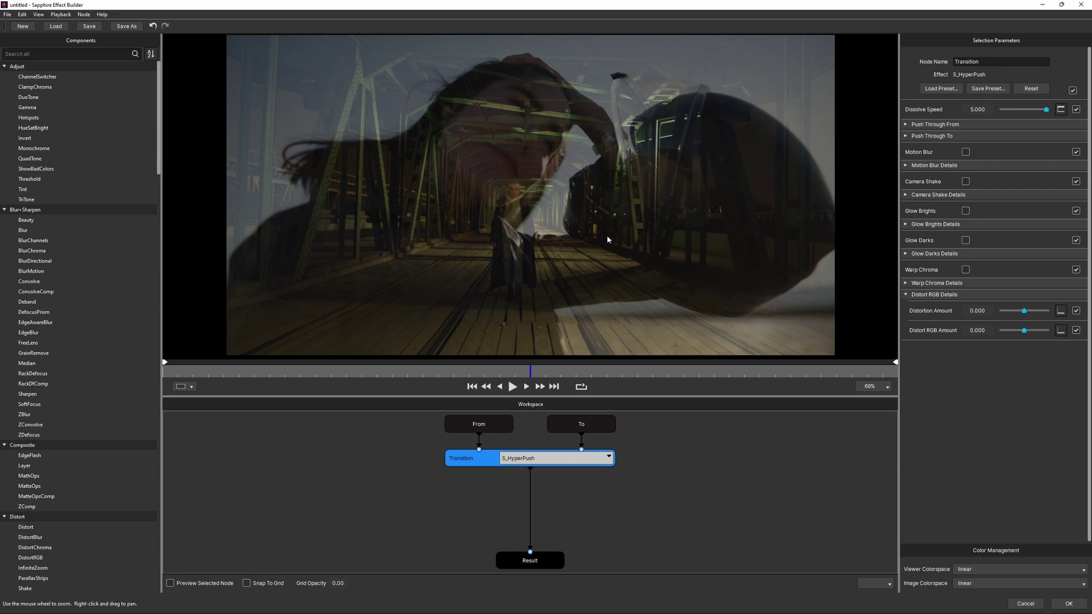
pyautogui.click(908, 125)
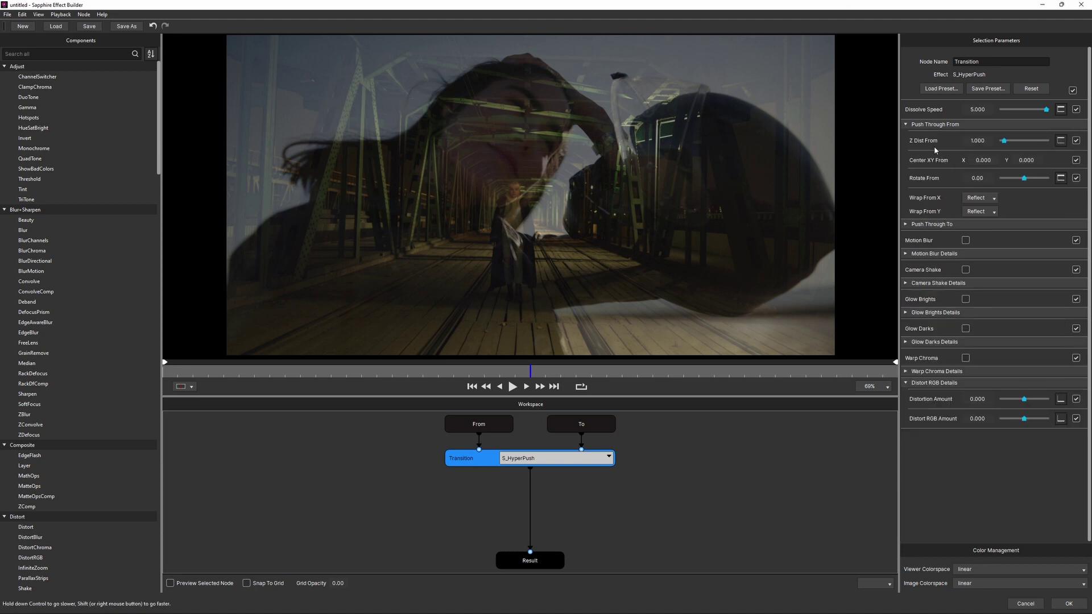
pyautogui.click(907, 225)
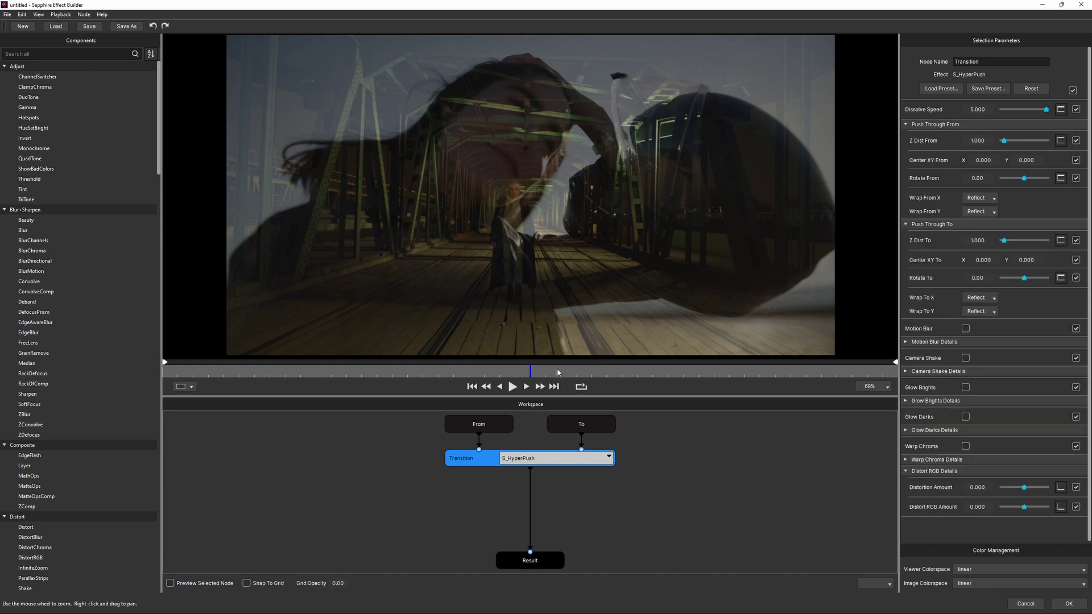
pyautogui.moveTo(970, 140); pyautogui.dragTo(937, 152)
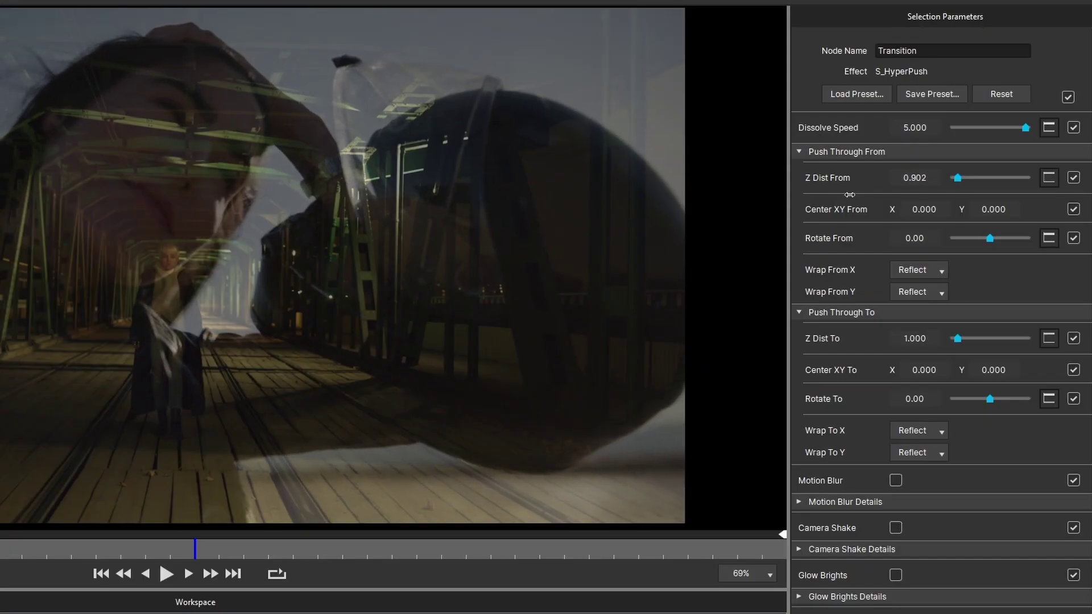
pyautogui.moveTo(850, 194); pyautogui.dragTo(918, 203)
pyautogui.moveTo(999, 209); pyautogui.dragTo(1075, 200)
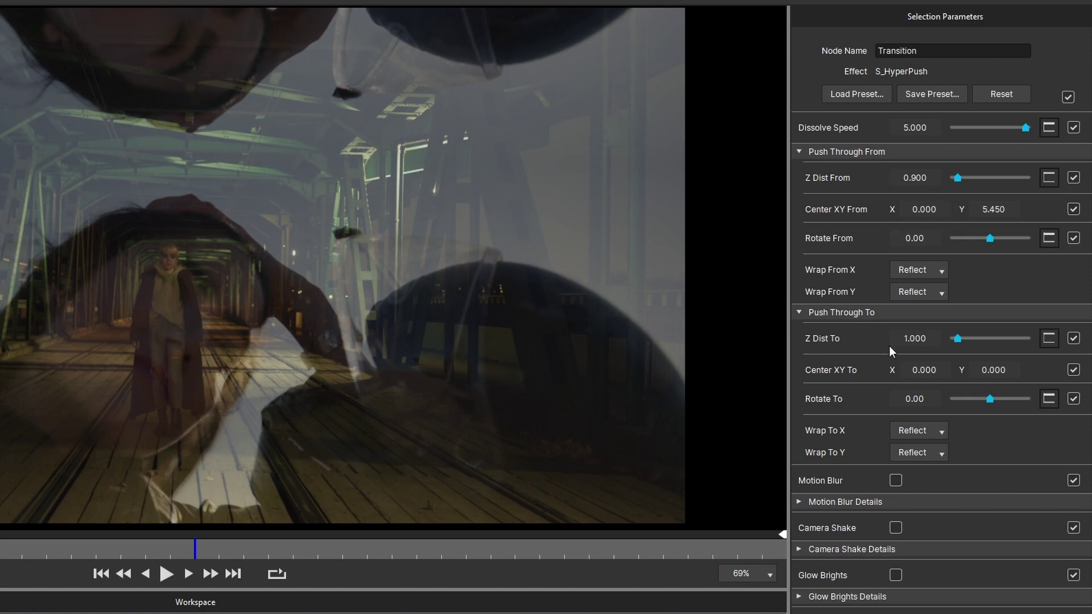
pyautogui.moveTo(904, 339); pyautogui.dragTo(908, 339)
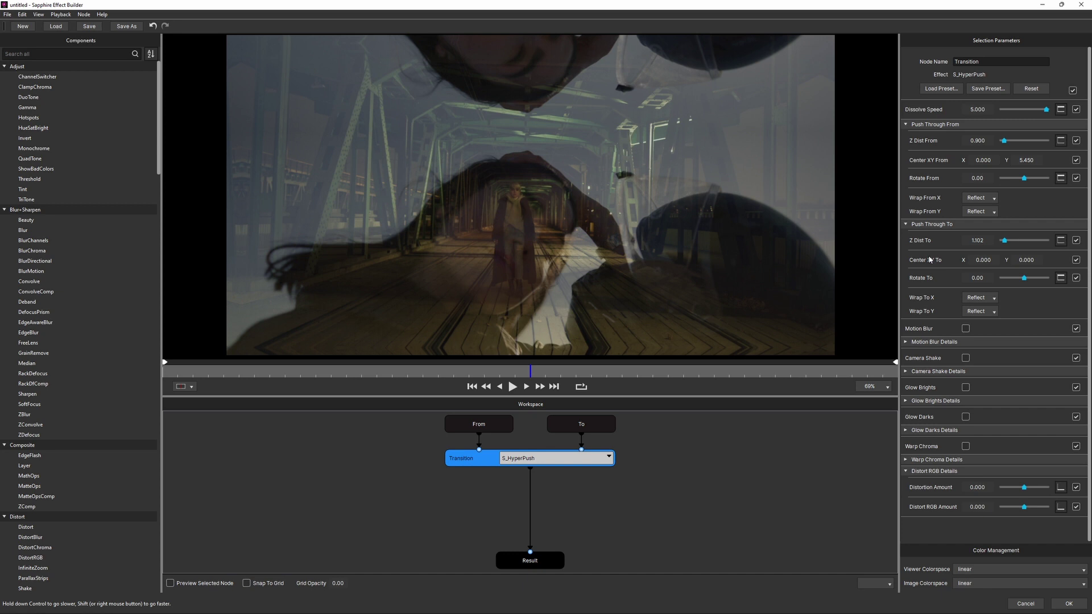
# Step: Set Center XY To Y to 5.450, preview the push, and switch Glow Darks back on
pyautogui.doubleClick(1026, 260)
pyautogui.moveTo(1027, 260); pyautogui.dragTo(814, 285)
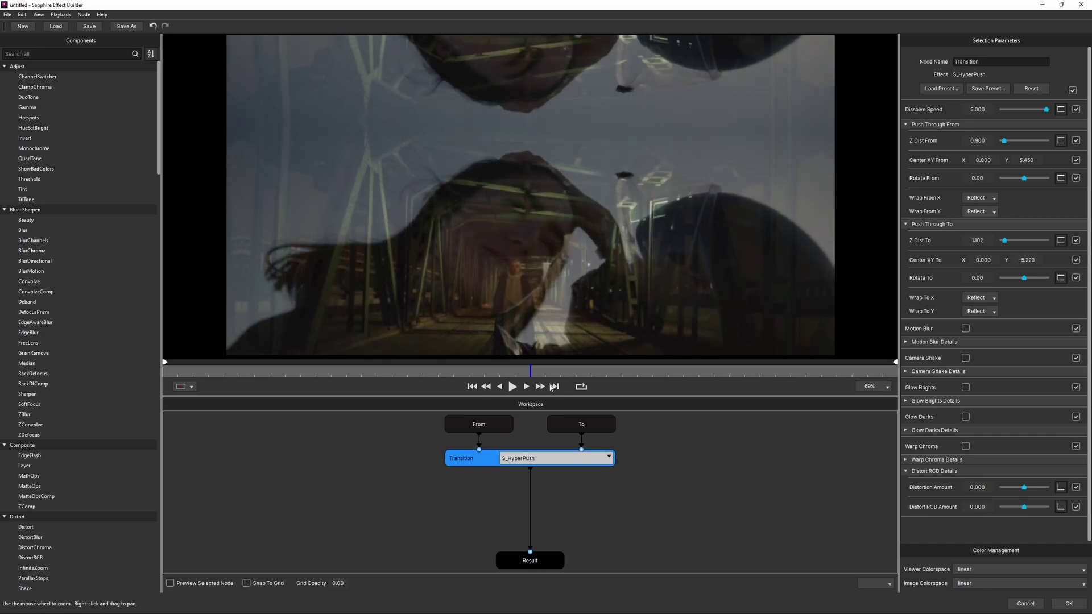
pyautogui.click(513, 387)
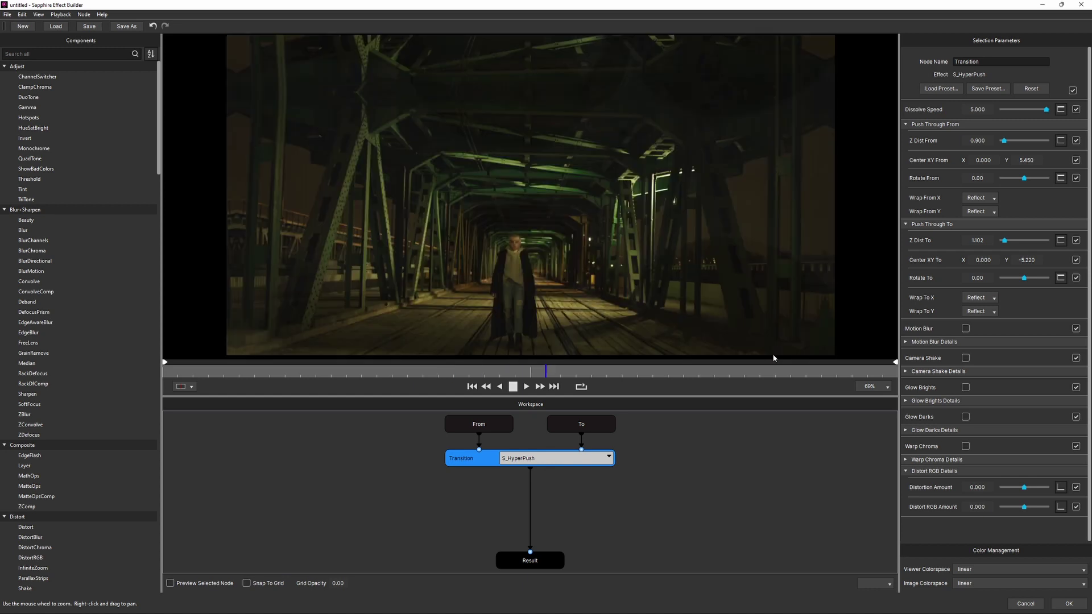
pyautogui.moveTo(470, 370); pyautogui.dragTo(635, 377)
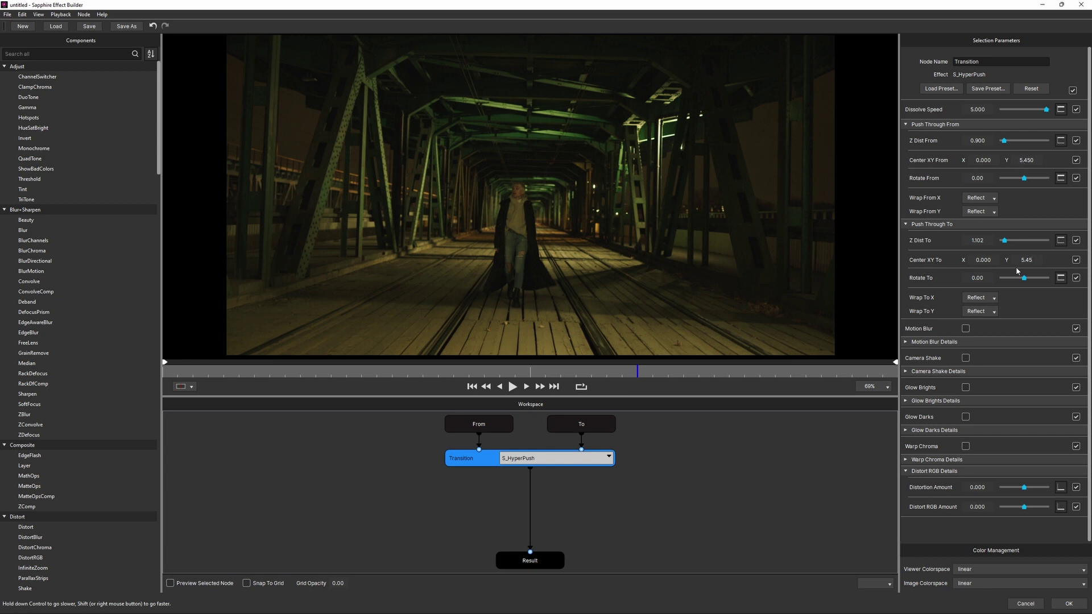
pyautogui.click(514, 387)
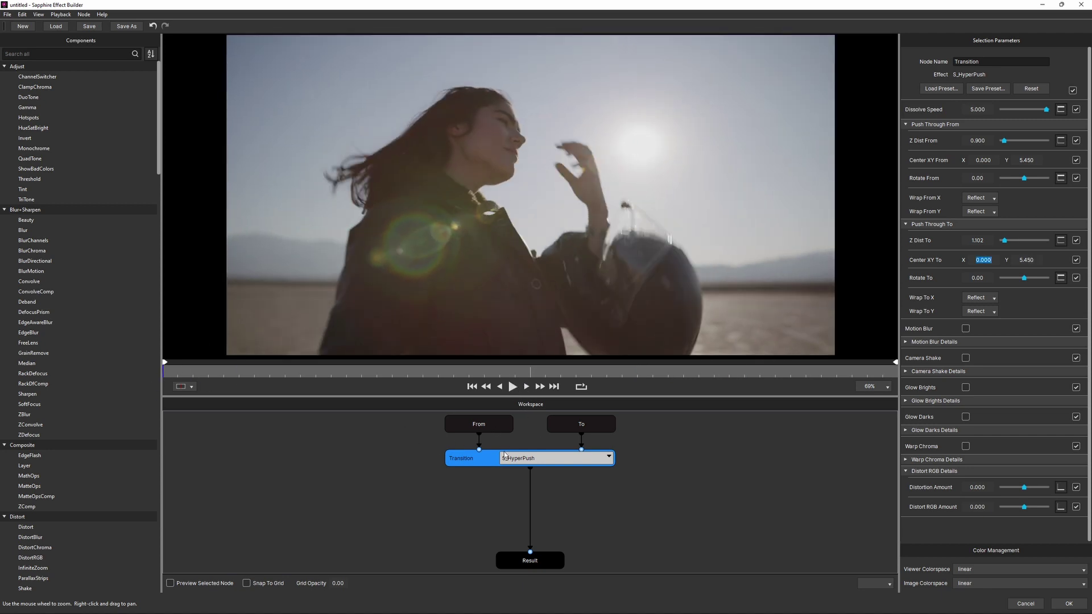
pyautogui.click(514, 389)
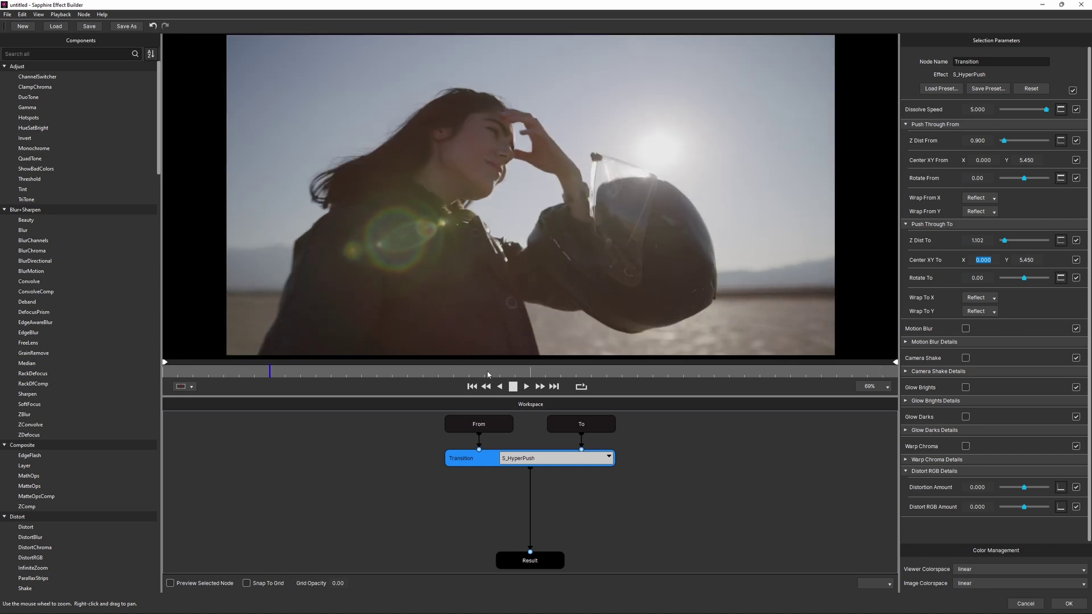
pyautogui.click(965, 418)
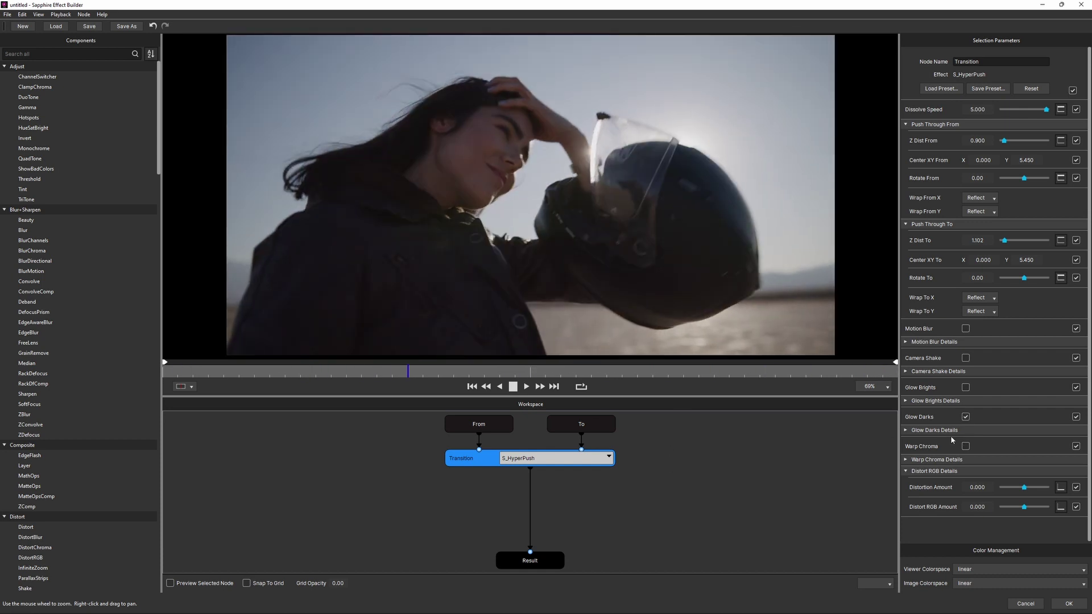
pyautogui.click(966, 417)
# Step: Give the push a slight spin with Rotate From 3.00 and Rotate To -3.00, then preview it
pyautogui.moveTo(412, 376); pyautogui.dragTo(529, 383)
pyautogui.click(540, 387)
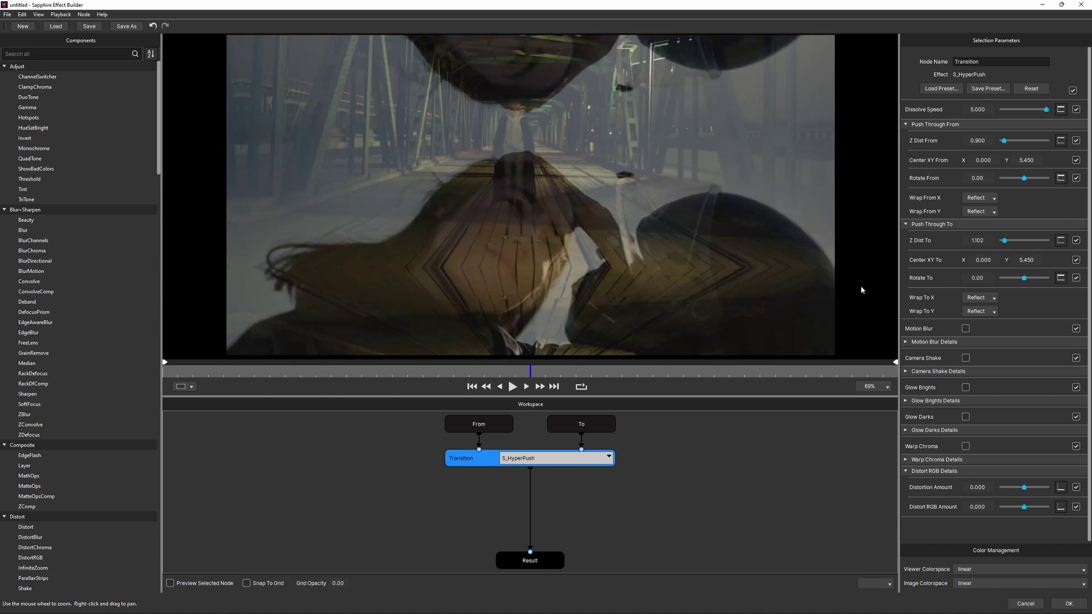
pyautogui.moveTo(981, 178)
pyautogui.mouseDown()
pyautogui.moveTo(1026, 181)
pyautogui.moveTo(988, 177)
pyautogui.mouseUp()
pyautogui.click(988, 177)
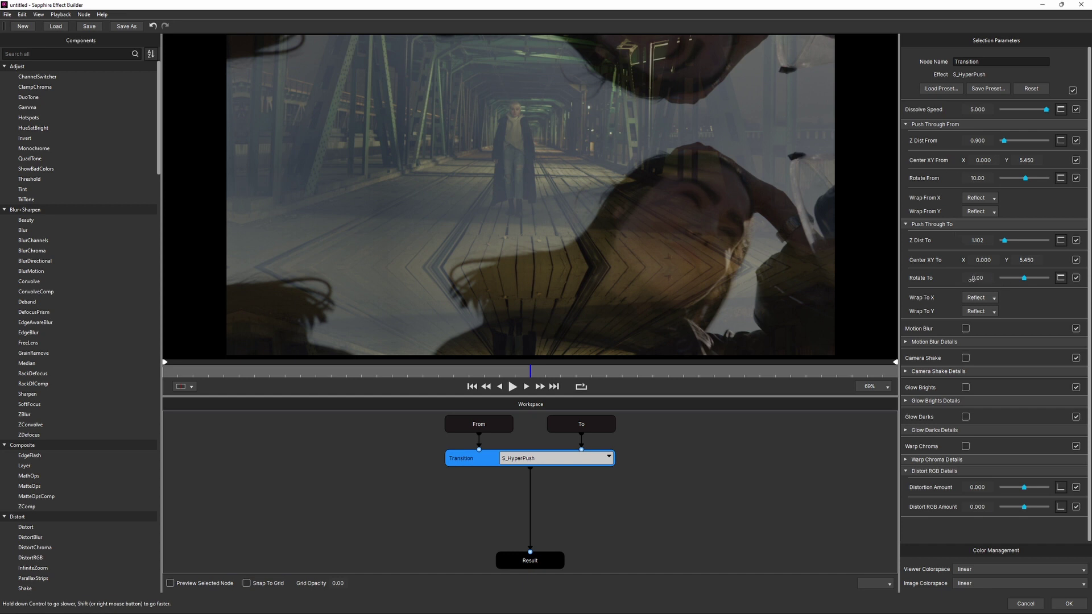
pyautogui.moveTo(957, 280); pyautogui.dragTo(988, 278)
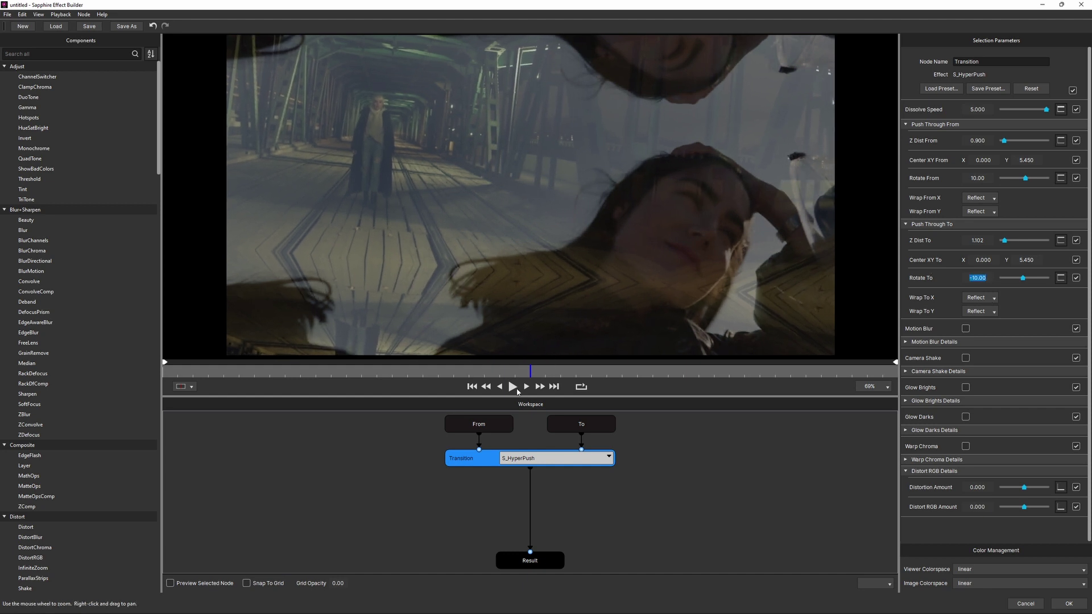
pyautogui.click(526, 387)
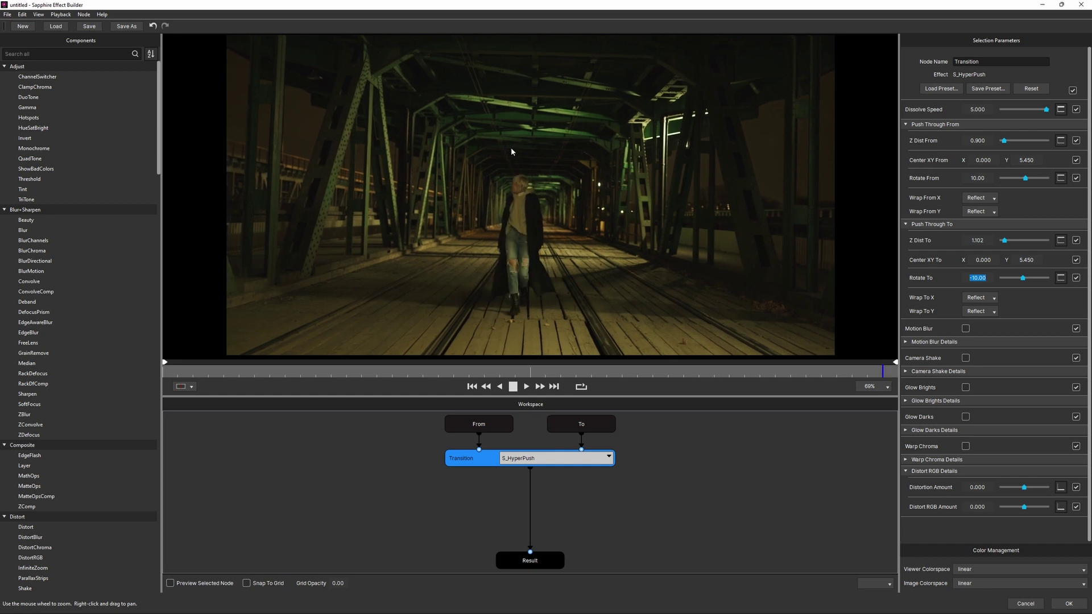
pyautogui.click(512, 387)
pyautogui.click(526, 388)
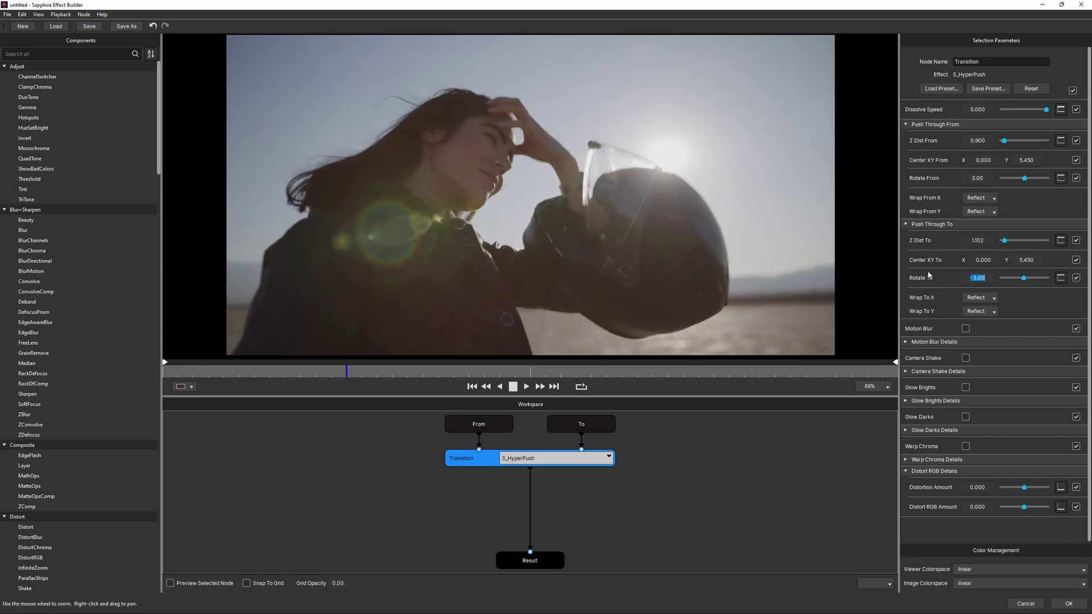
# Step: Re-enable Glow Darks, collapse the Push Through groups, turn on Motion Blur and preview
pyautogui.click(965, 417)
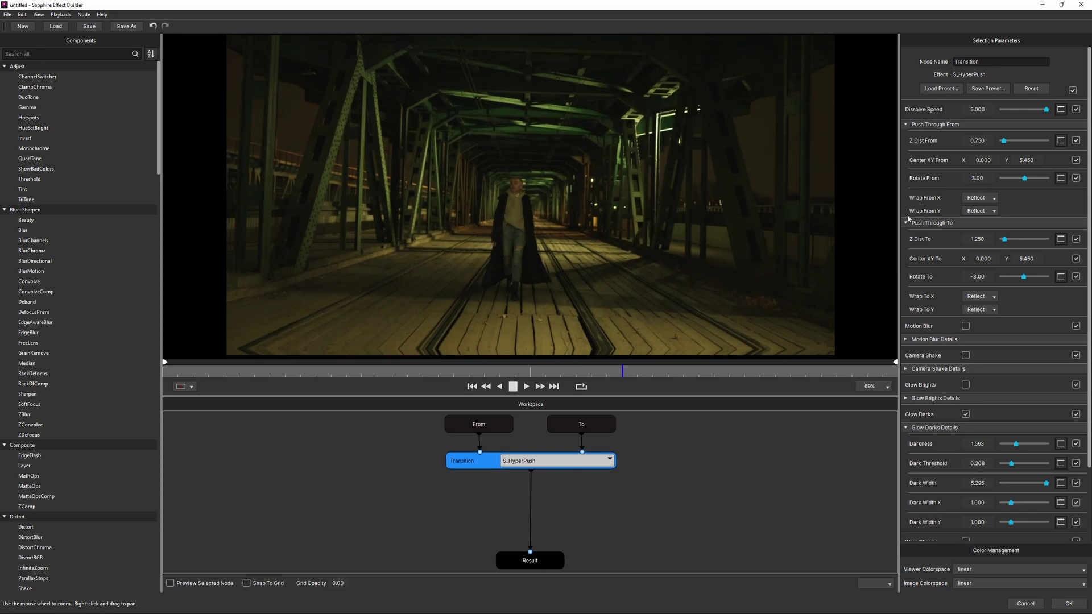
pyautogui.click(906, 124)
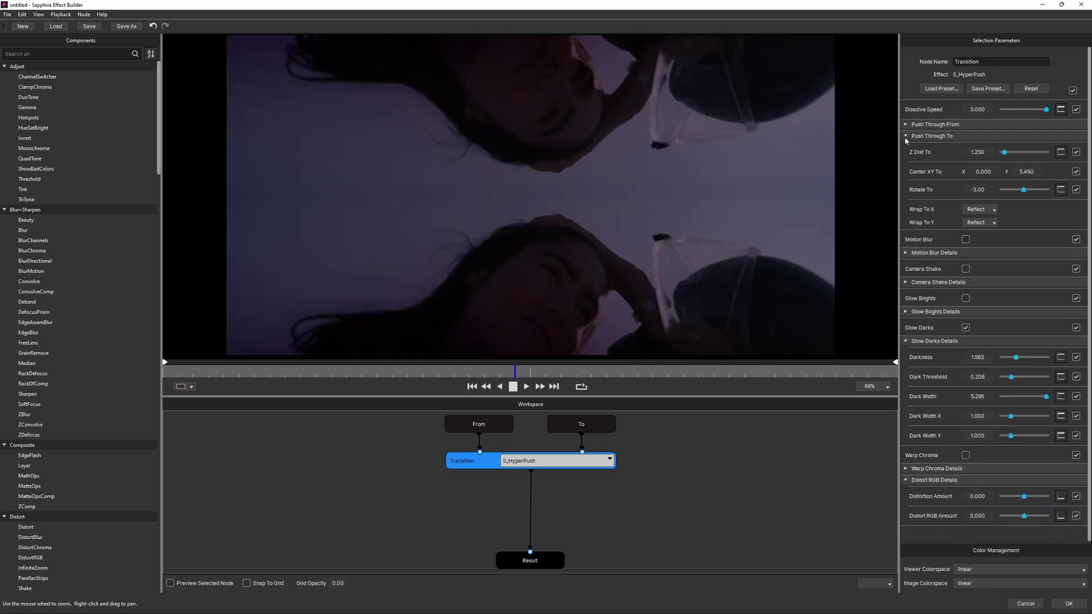
pyautogui.click(906, 135)
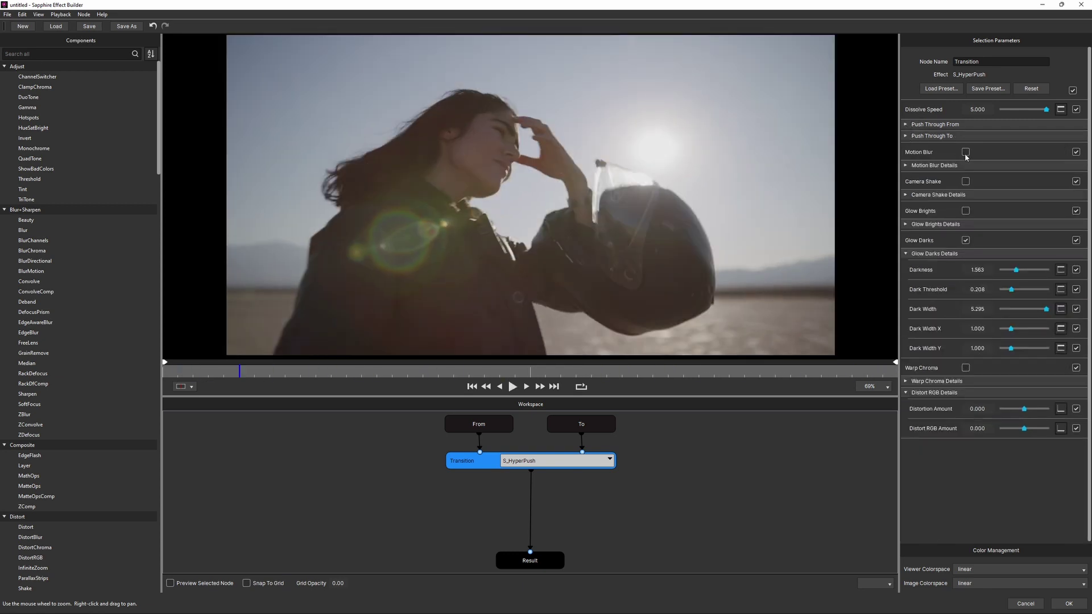
pyautogui.click(906, 165)
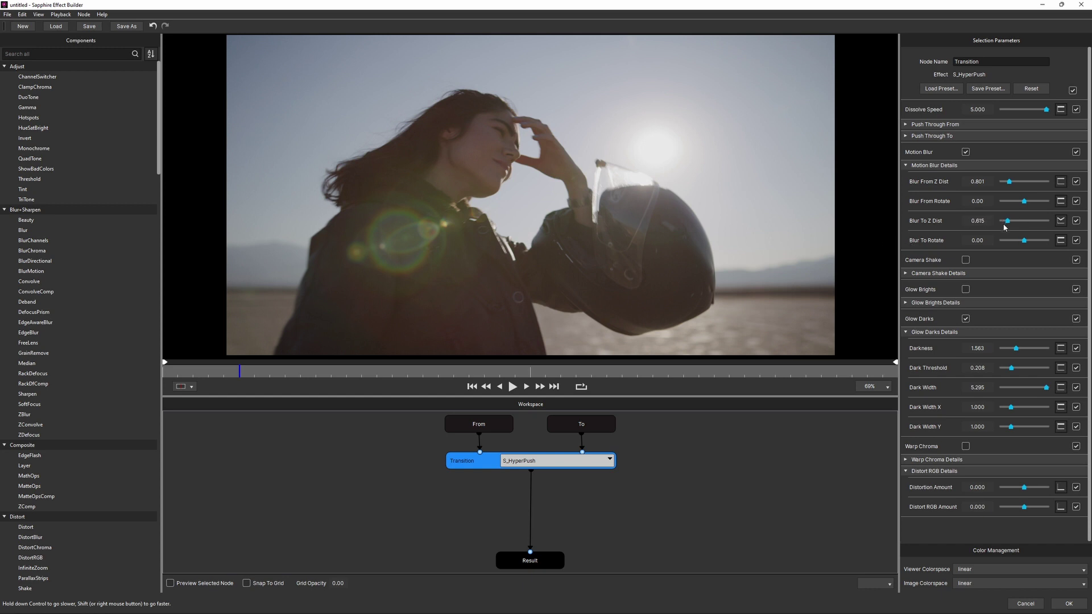
pyautogui.press('space')
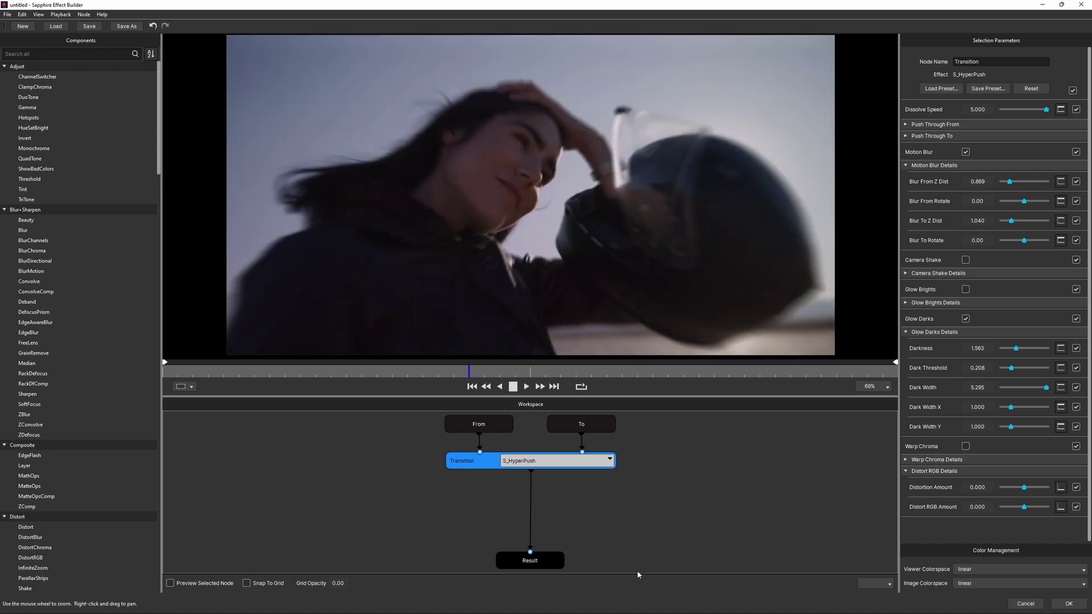
pyautogui.press('space')
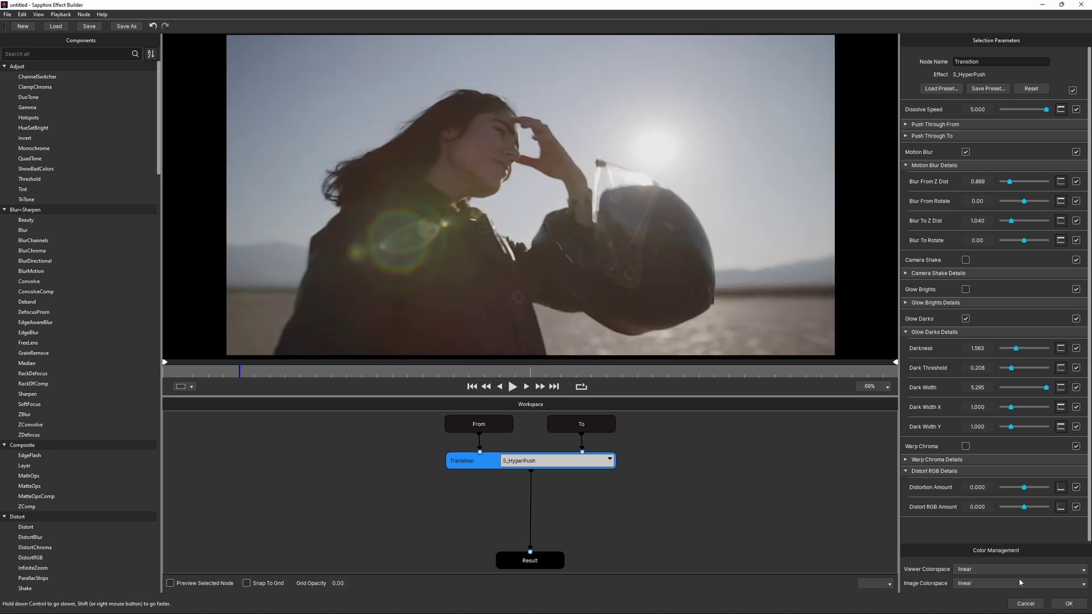
# Step: Accept the Effect Builder edits and replay the second transition in Premiere
pyautogui.click(1068, 605)
pyautogui.click(531, 481)
pyautogui.press('space')
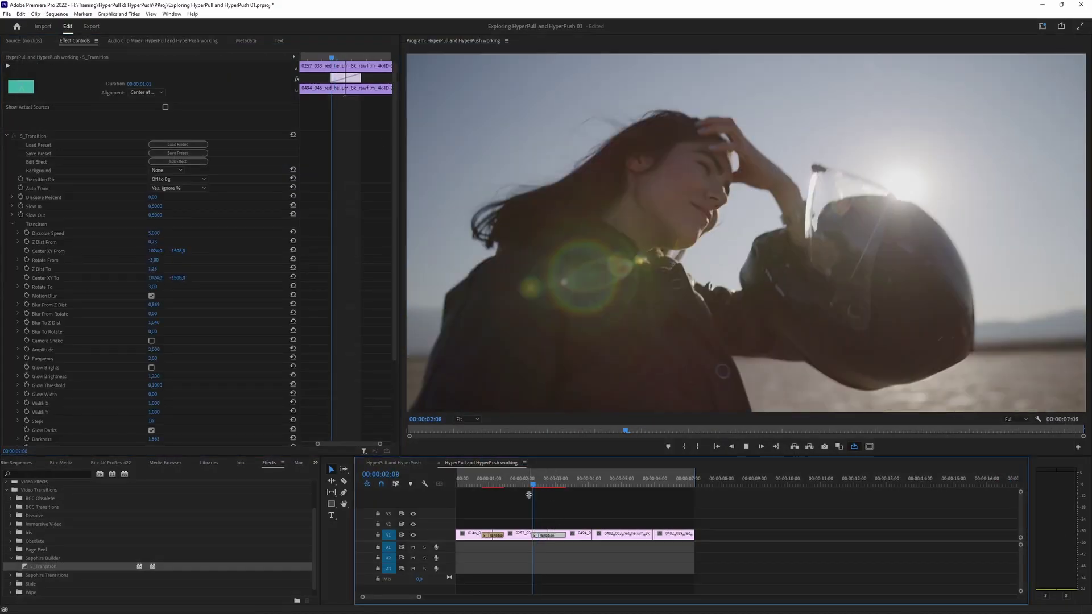
pyautogui.click(527, 486)
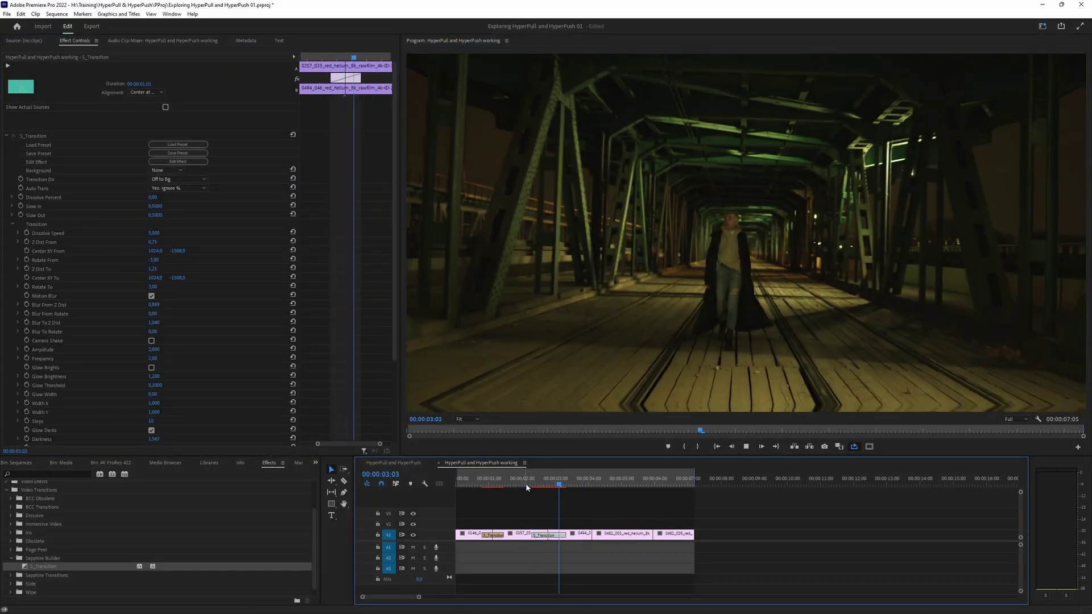
pyautogui.click(523, 484)
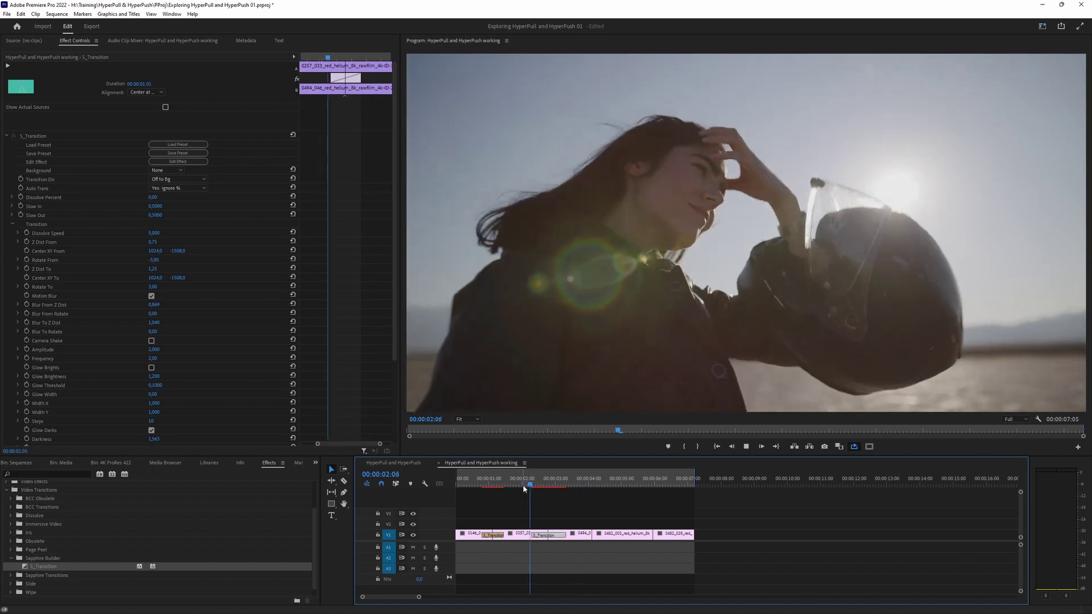
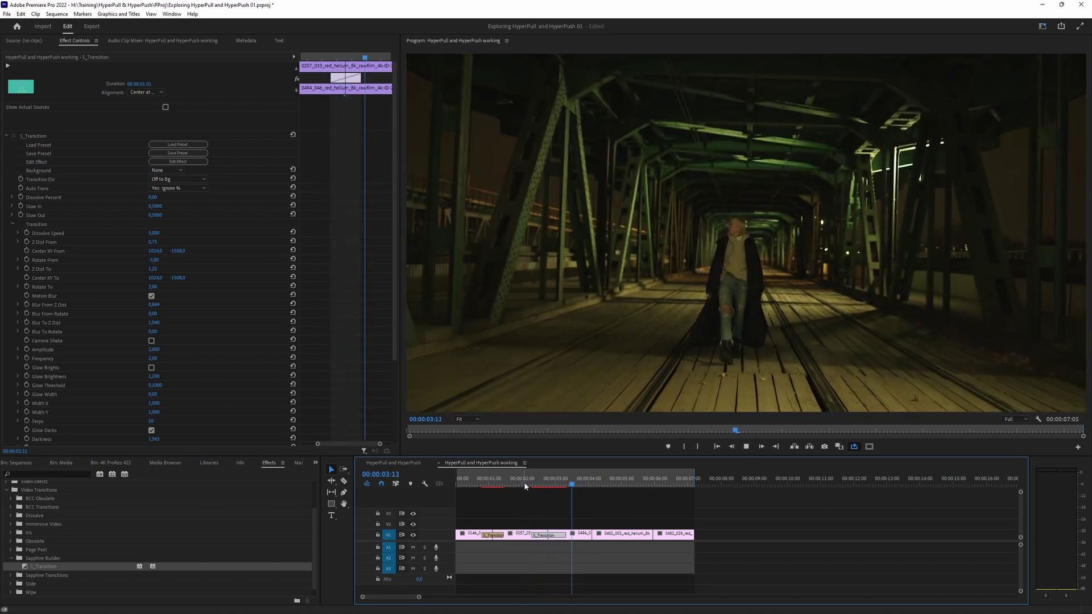
# Step: Replay the earlier transition, then add S_Transition to the 0482_003 / 0482_029 cut and select it
pyautogui.click(524, 487)
pyautogui.press('space')
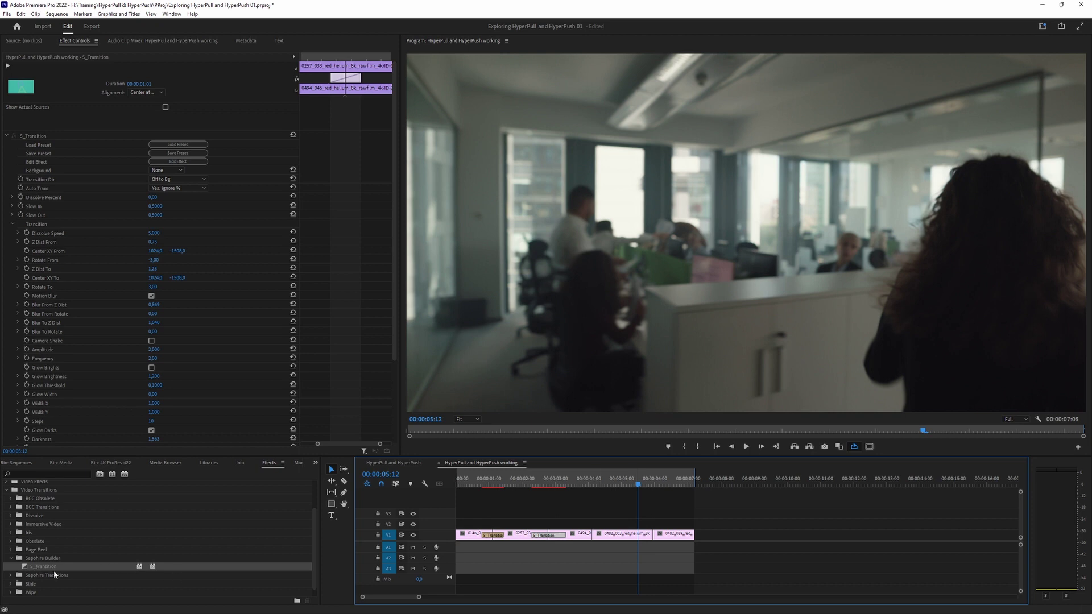
pyautogui.moveTo(54, 574); pyautogui.dragTo(662, 539)
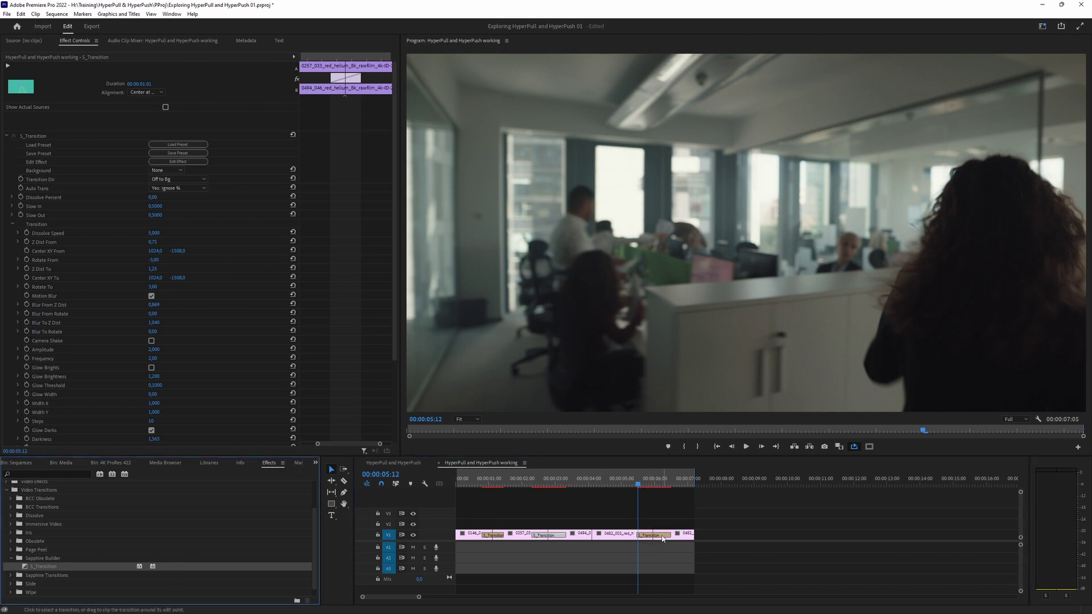
pyautogui.click(663, 539)
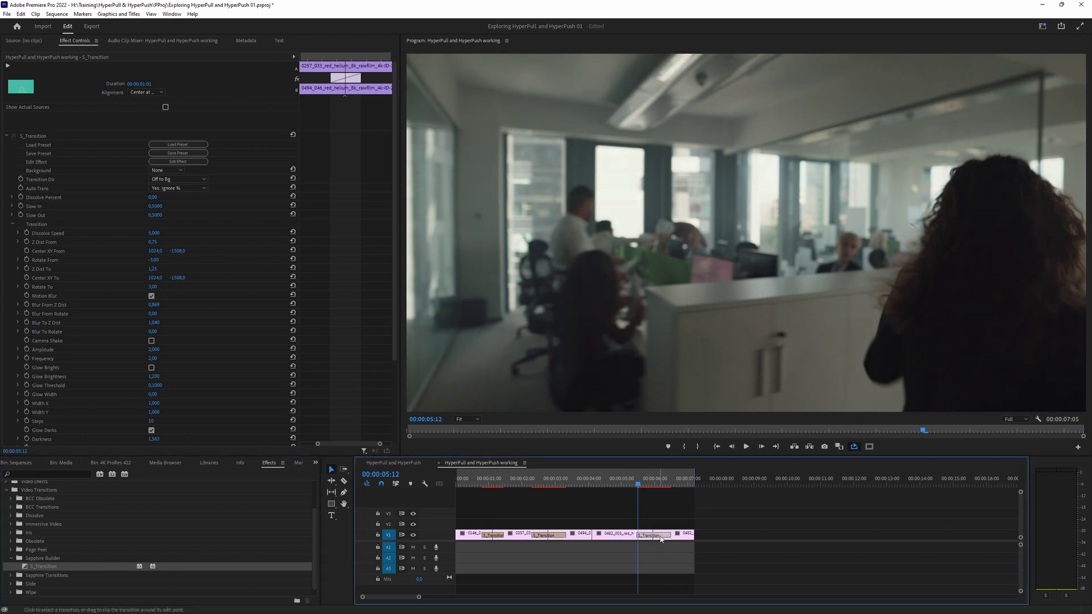
# Step: In the Effect Builder, switch the Transition node from S_Dissolve to HyperPull
pyautogui.click(186, 164)
pyautogui.click(608, 458)
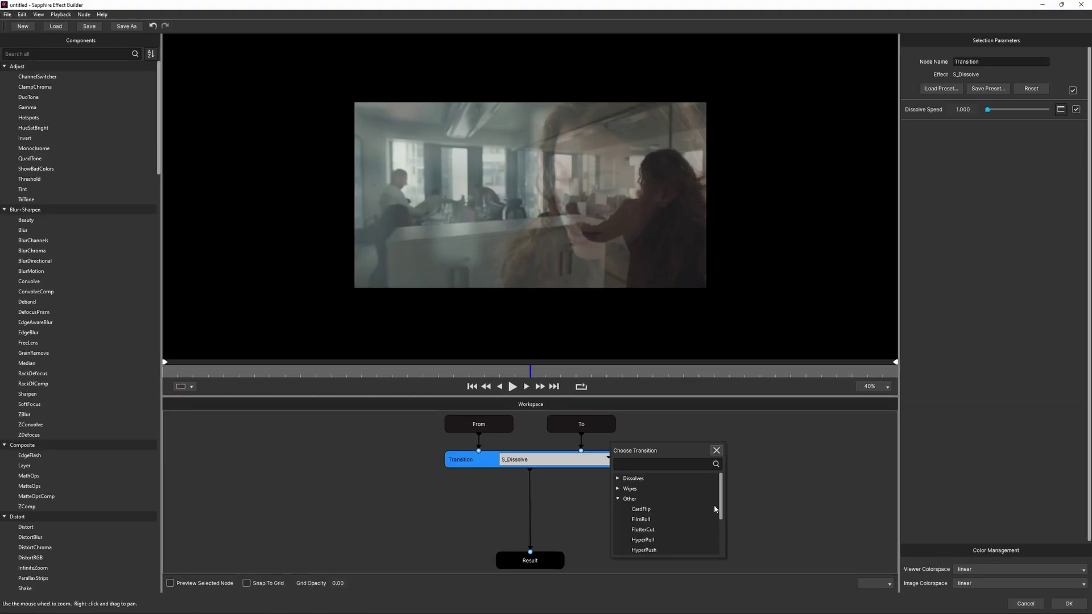
pyautogui.scroll(-2, 701, 540)
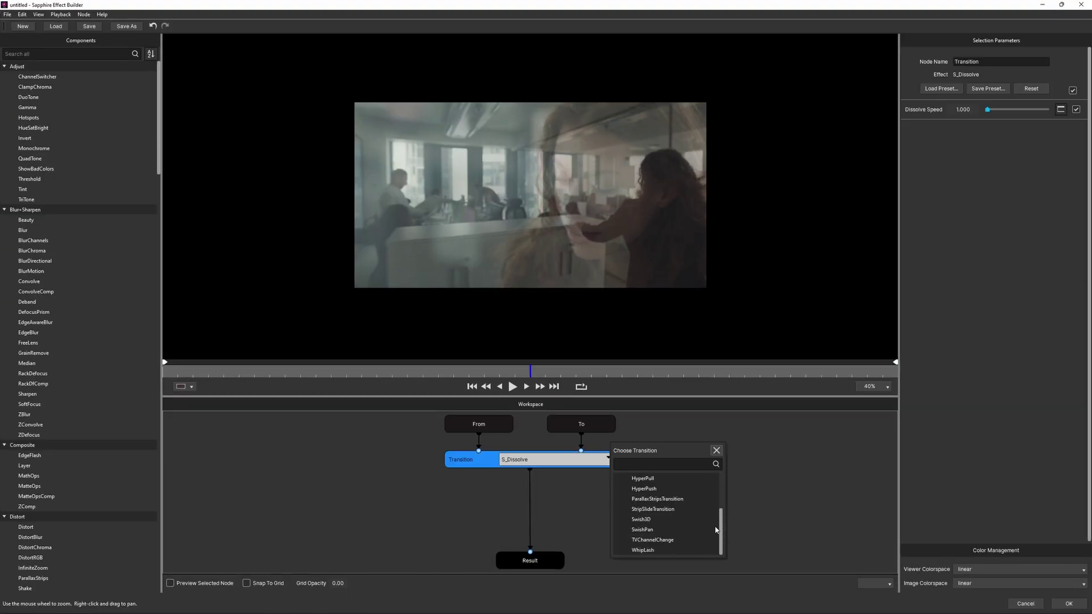
pyautogui.moveTo(723, 530); pyautogui.dragTo(720, 517)
pyautogui.click(647, 499)
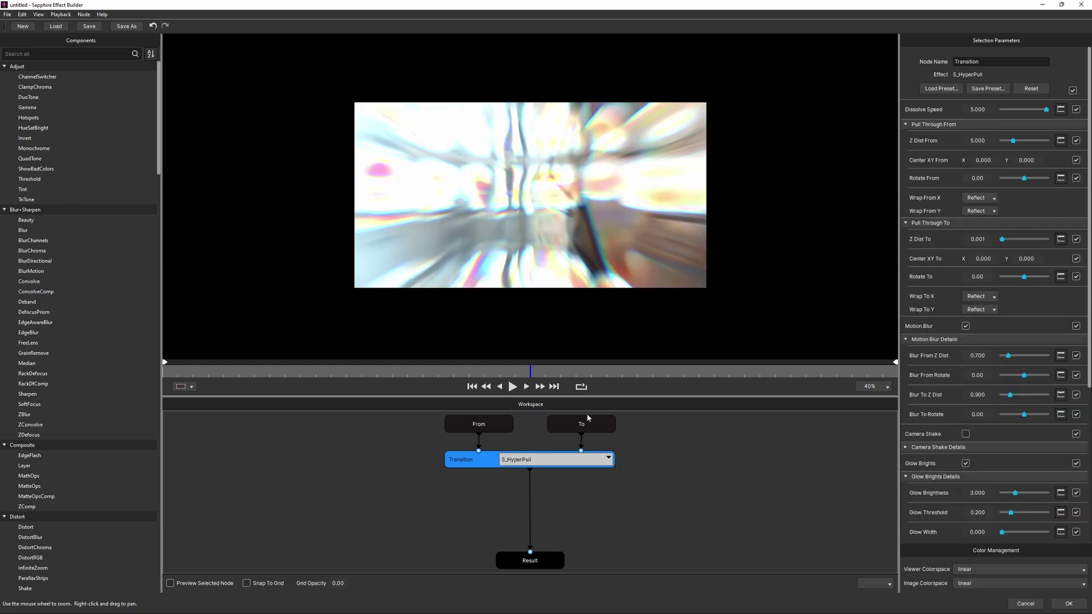
# Step: Fit and play the HyperPull preview, then browse its presets starting with Distorted Blip
pyautogui.click(873, 388)
pyautogui.click(869, 398)
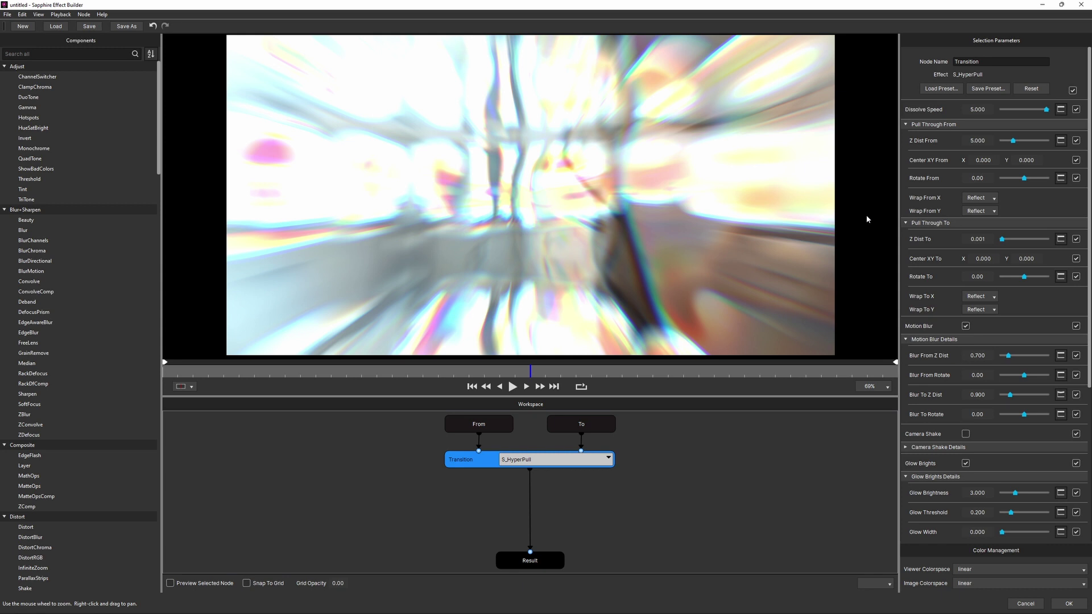
pyautogui.click(512, 387)
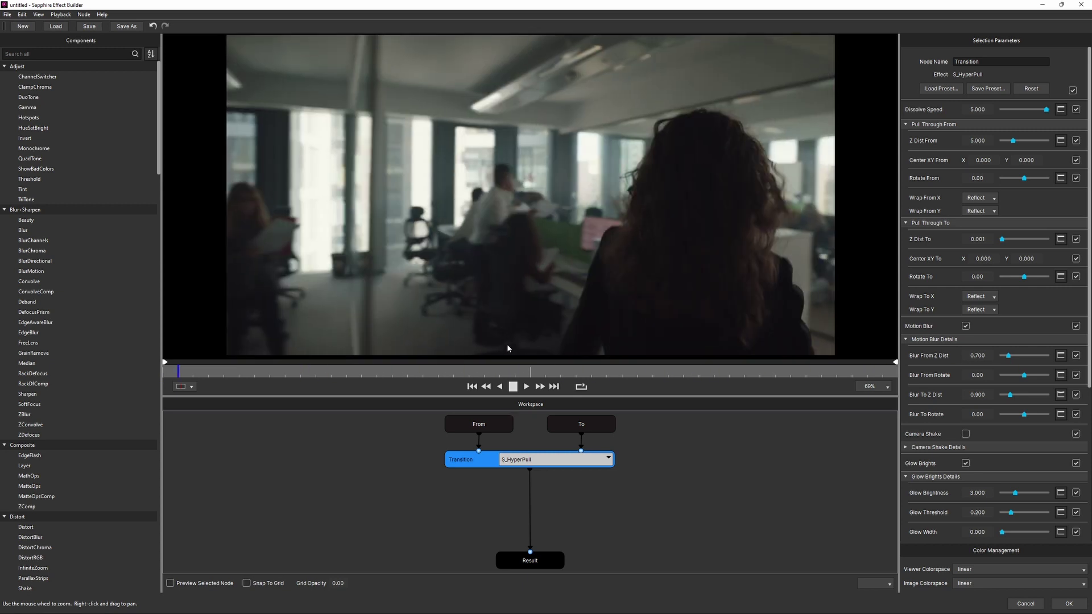
pyautogui.moveTo(509, 372); pyautogui.dragTo(573, 375)
pyautogui.click(942, 89)
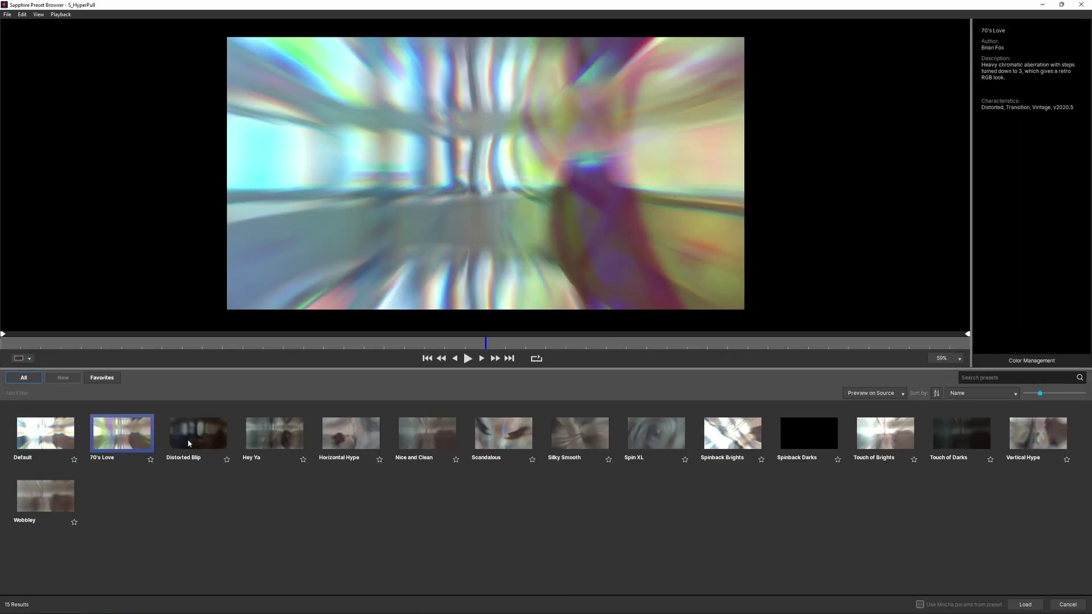
pyautogui.click(194, 439)
# Step: Preview the Hey Ya, Horizontal Hype, Scandalous, Silky Smooth and Spin XL presets, returning to Nice and Clean
pyautogui.click(259, 439)
pyautogui.click(350, 437)
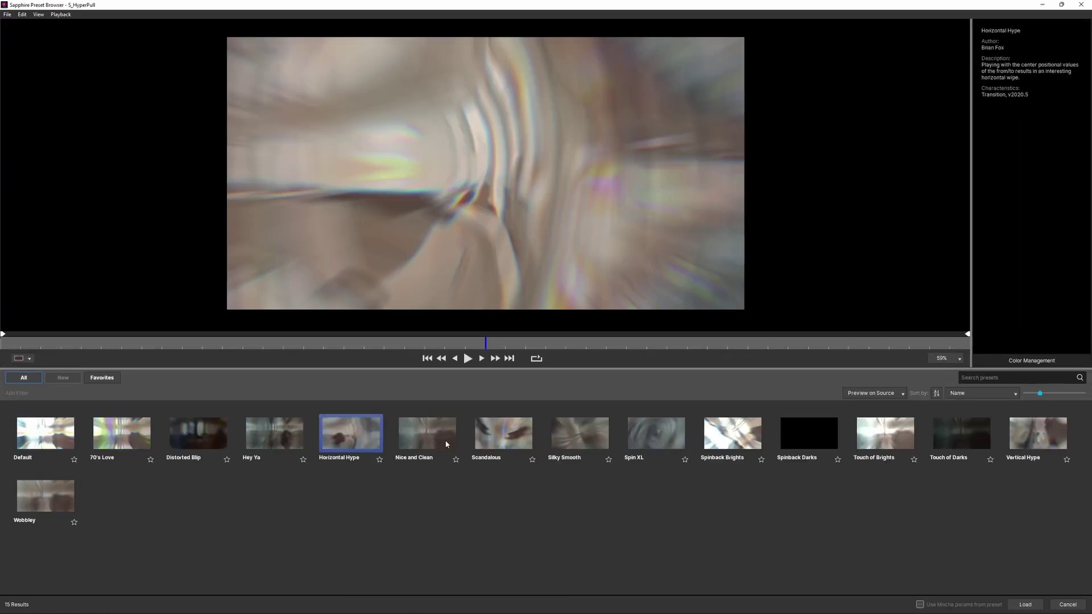
pyautogui.click(428, 438)
pyautogui.click(517, 441)
pyautogui.click(577, 443)
pyautogui.click(657, 435)
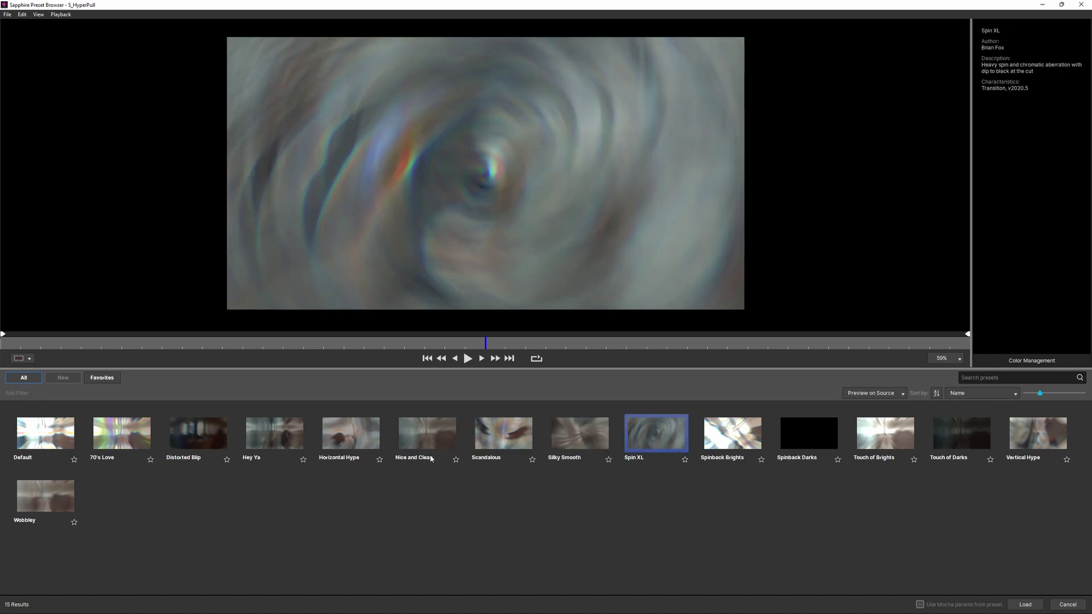
pyautogui.click(426, 436)
# Step: Play the Nice and Clean preset and load it onto HyperPull
pyautogui.click(469, 360)
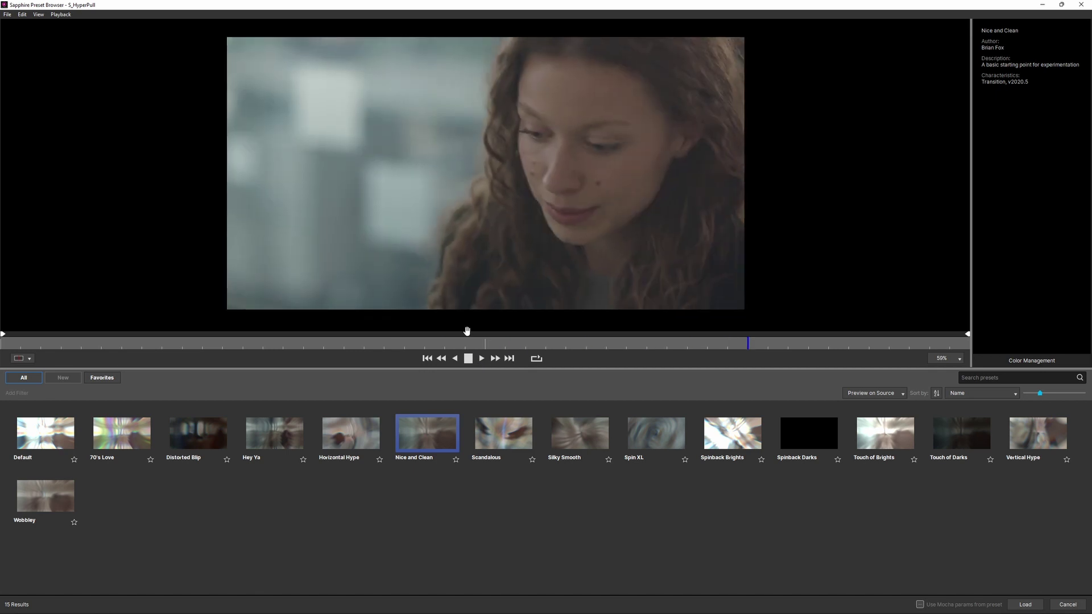
pyautogui.click(468, 359)
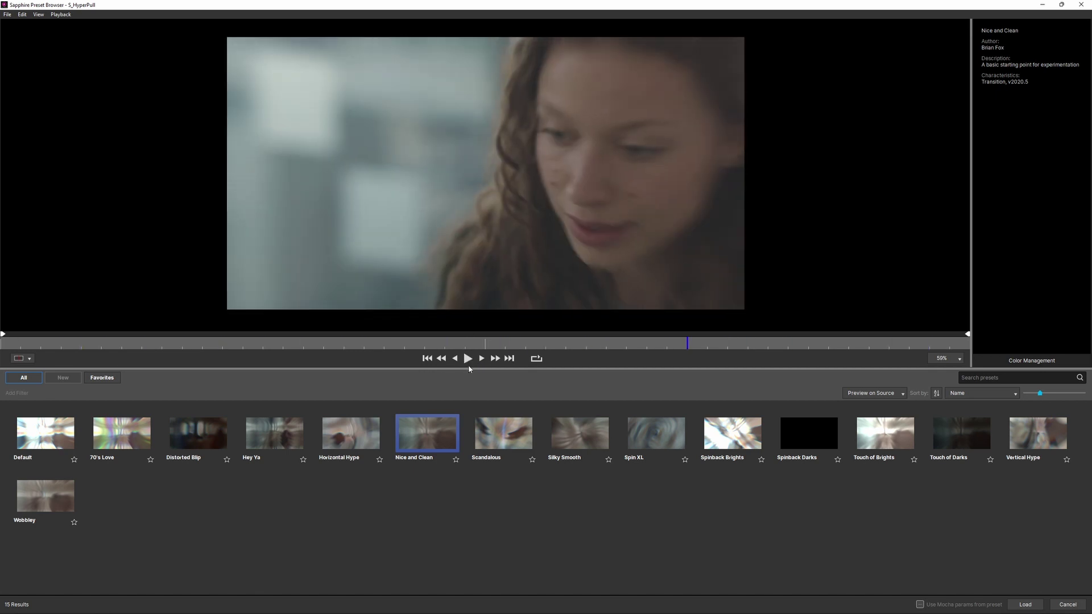
pyautogui.doubleClick(413, 441)
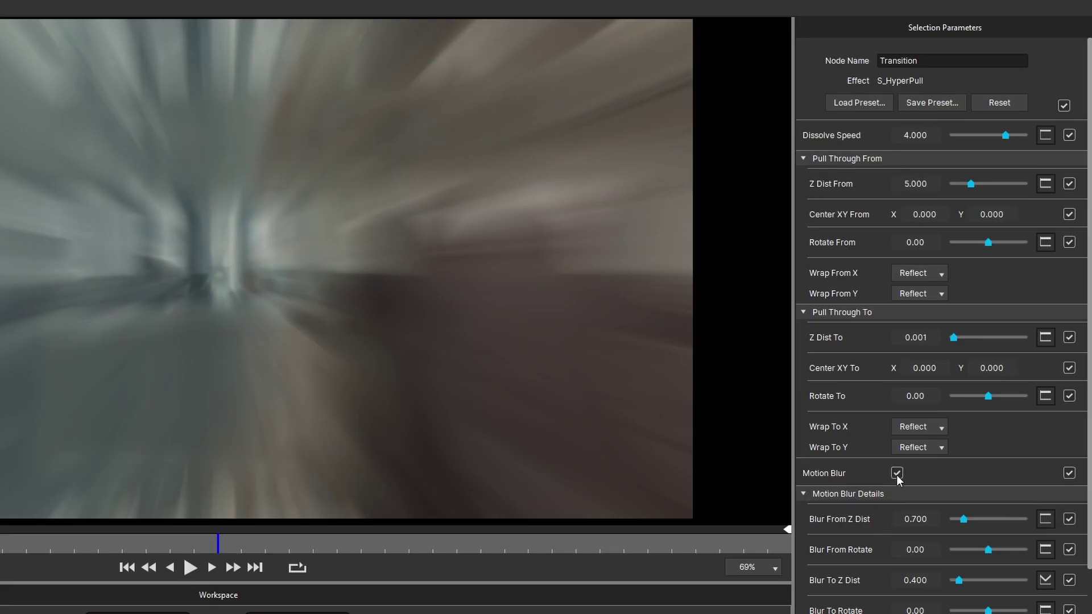
# Step: Turn off Motion Blur and test Dissolve Speed at 5.000 and 1.000 in the preview
pyautogui.click(897, 474)
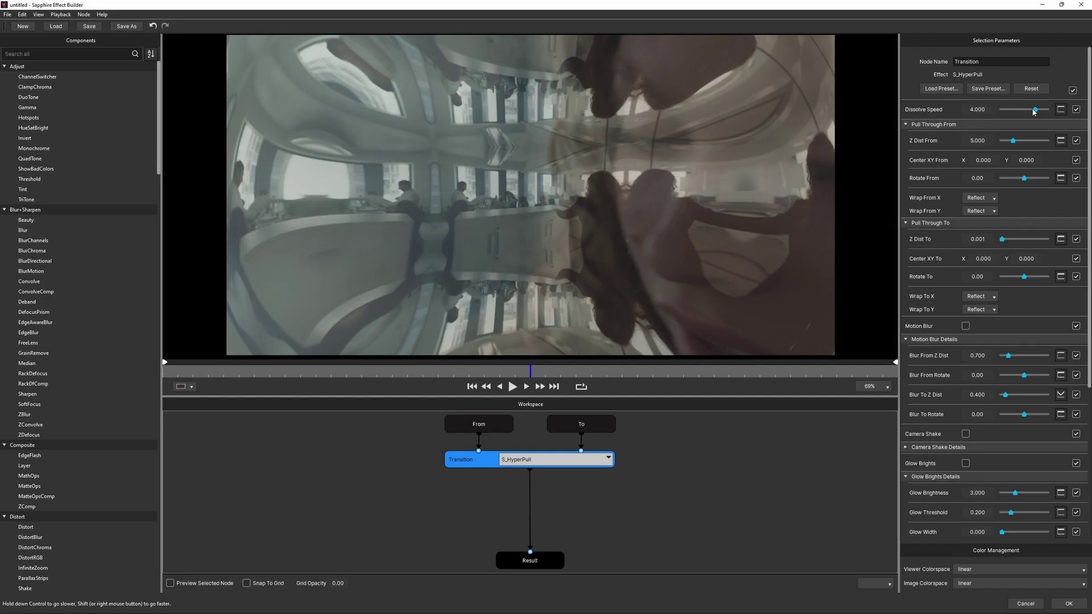
pyautogui.moveTo(1034, 112); pyautogui.dragTo(1048, 110)
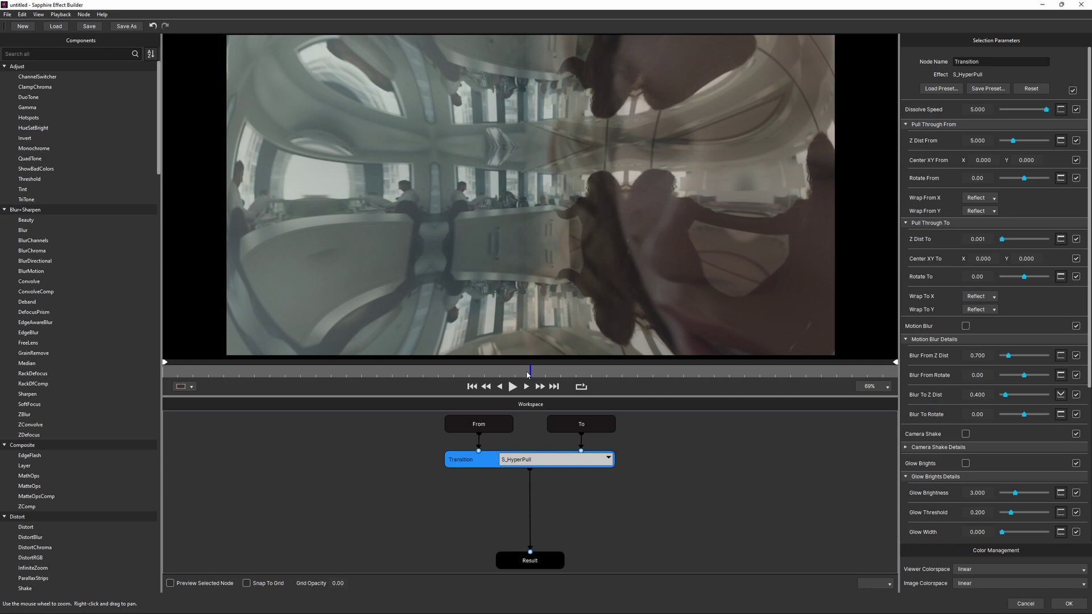
pyautogui.moveTo(527, 375); pyautogui.dragTo(541, 376)
pyautogui.moveTo(1044, 113); pyautogui.dragTo(961, 111)
pyautogui.click(516, 373)
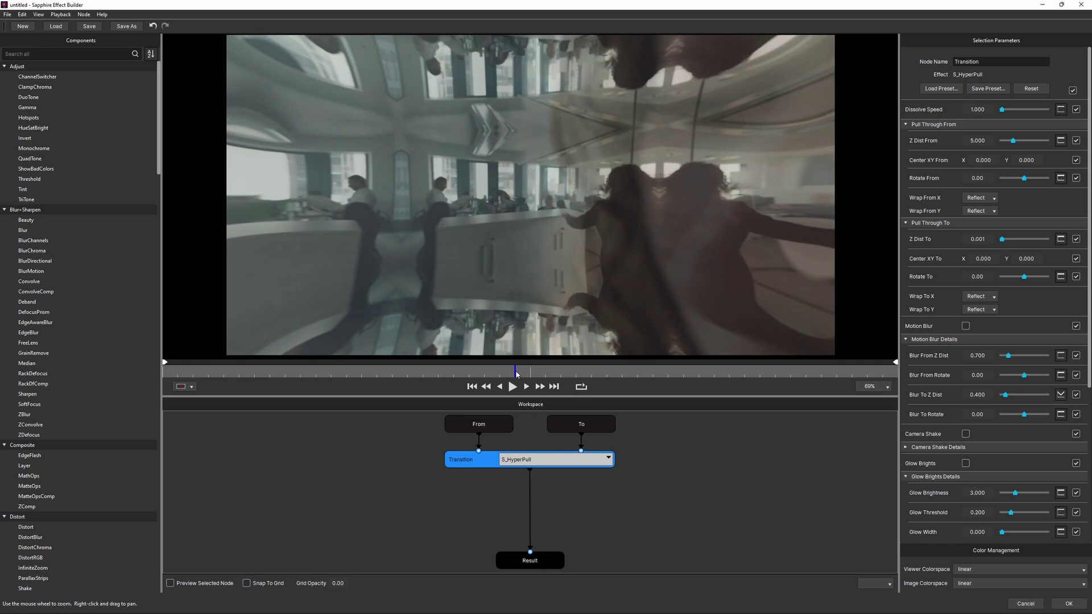
pyautogui.press('space')
pyautogui.moveTo(349, 370); pyautogui.dragTo(537, 360)
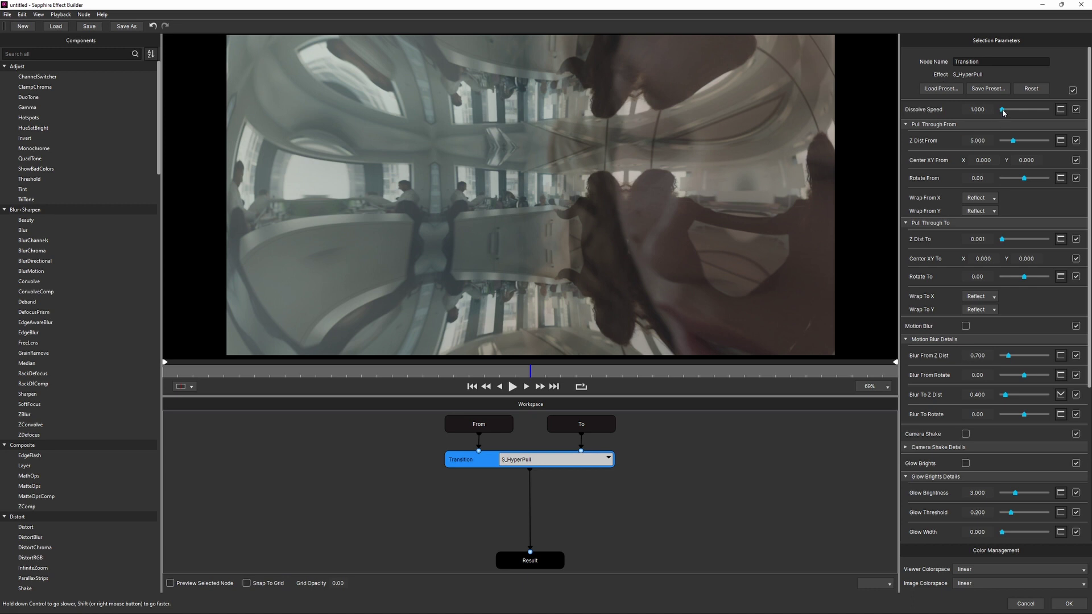
# Step: Set Dissolve Speed to 10.000 and check the result in the preview
pyautogui.moveTo(1004, 112); pyautogui.dragTo(1047, 111)
pyautogui.moveTo(987, 110); pyautogui.dragTo(998, 110)
pyautogui.doubleClick(984, 108)
pyautogui.write('10')
pyautogui.press('Return')
pyautogui.click(512, 386)
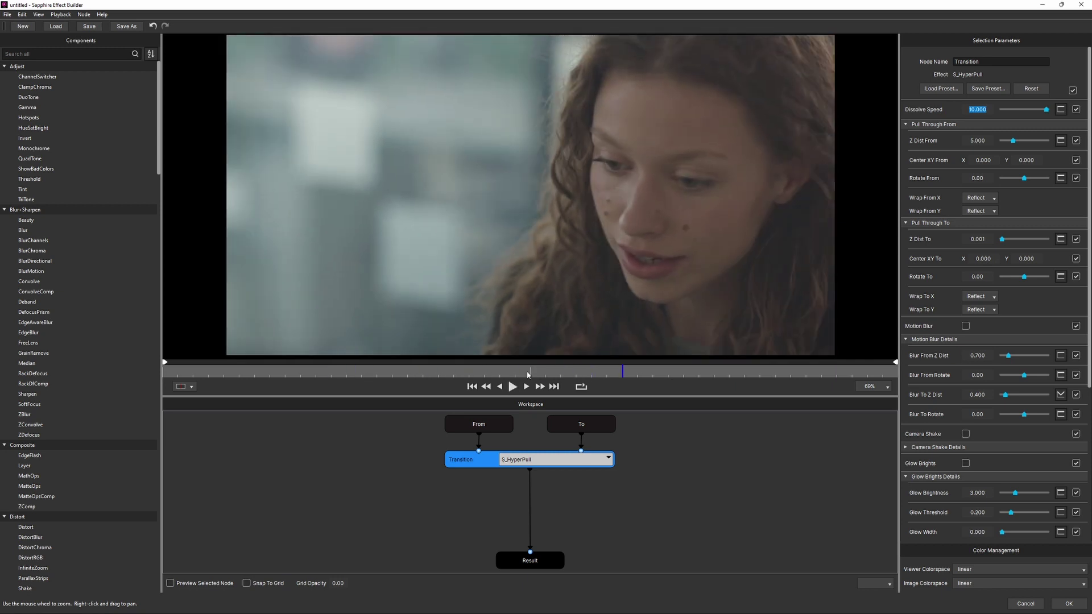
pyautogui.click(528, 373)
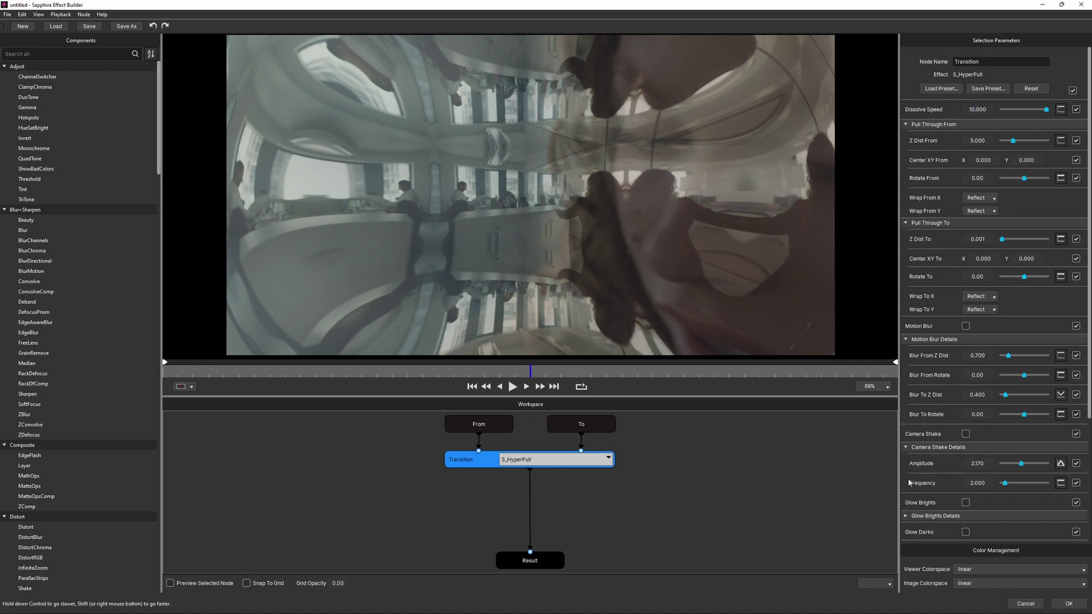
# Step: Collapse Camera Shake Details and set Warp Amount to 0.000
pyautogui.click(906, 448)
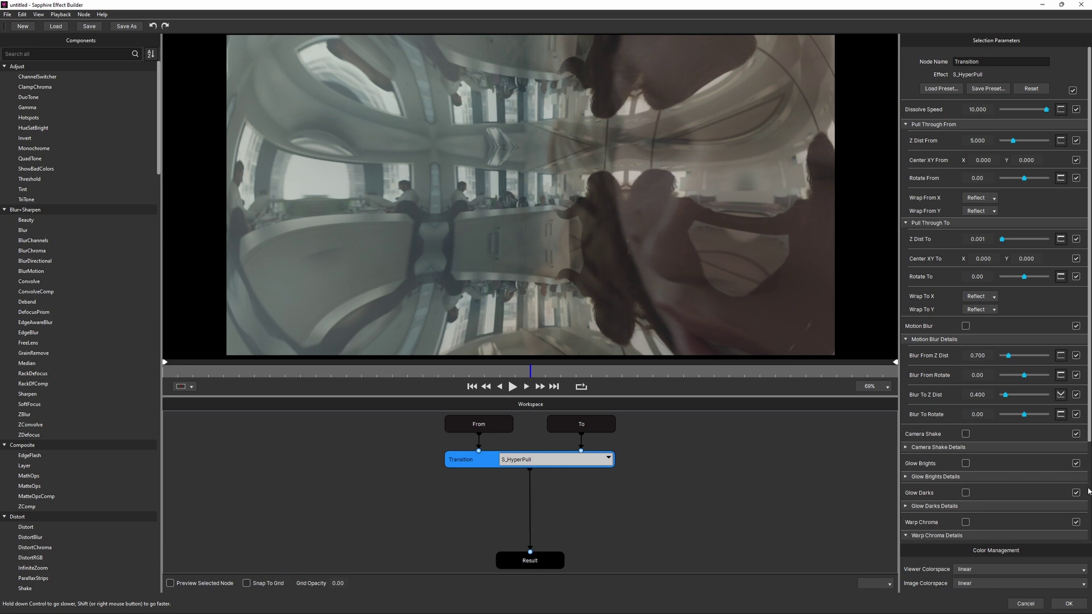
pyautogui.scroll(-3, 1088, 431)
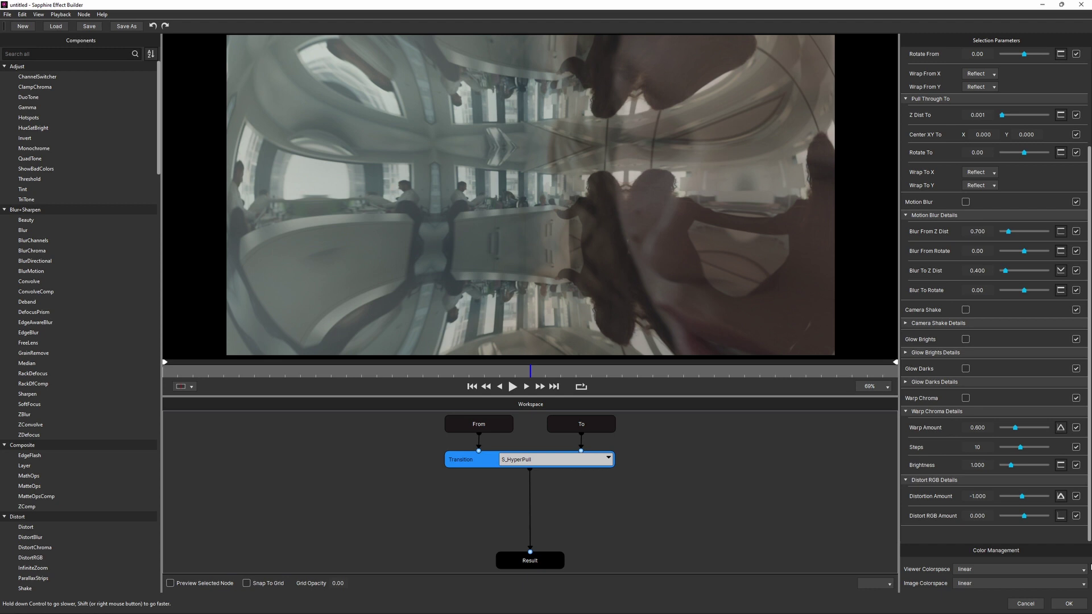
pyautogui.write('0')
pyautogui.press('Return')
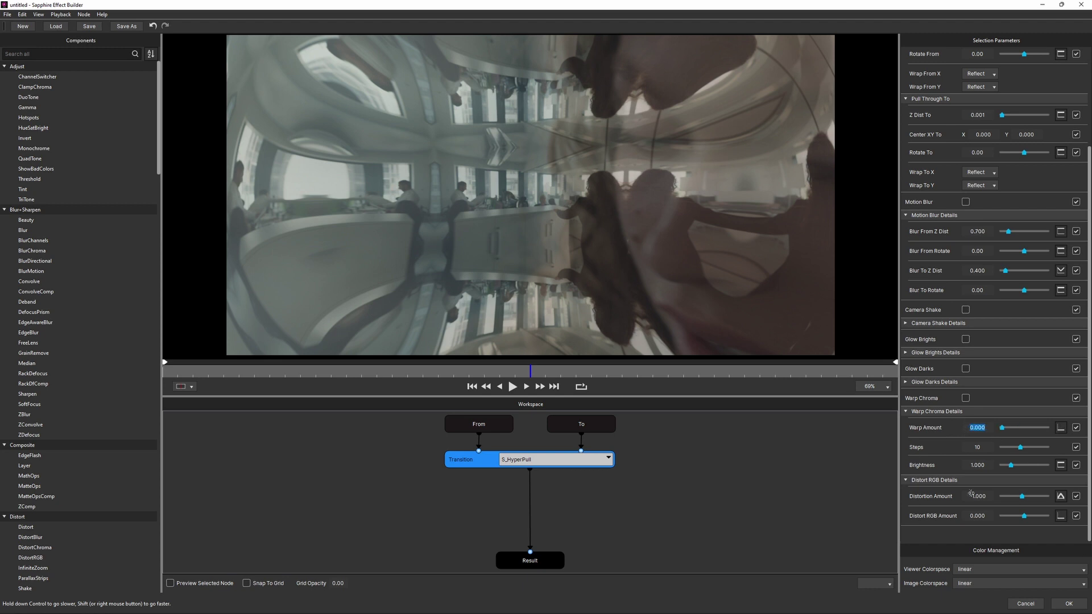
# Step: Set Distortion Amount to 0.000 and start lowering Z Dist From
pyautogui.click(975, 498)
pyautogui.write('0')
pyautogui.press('Return')
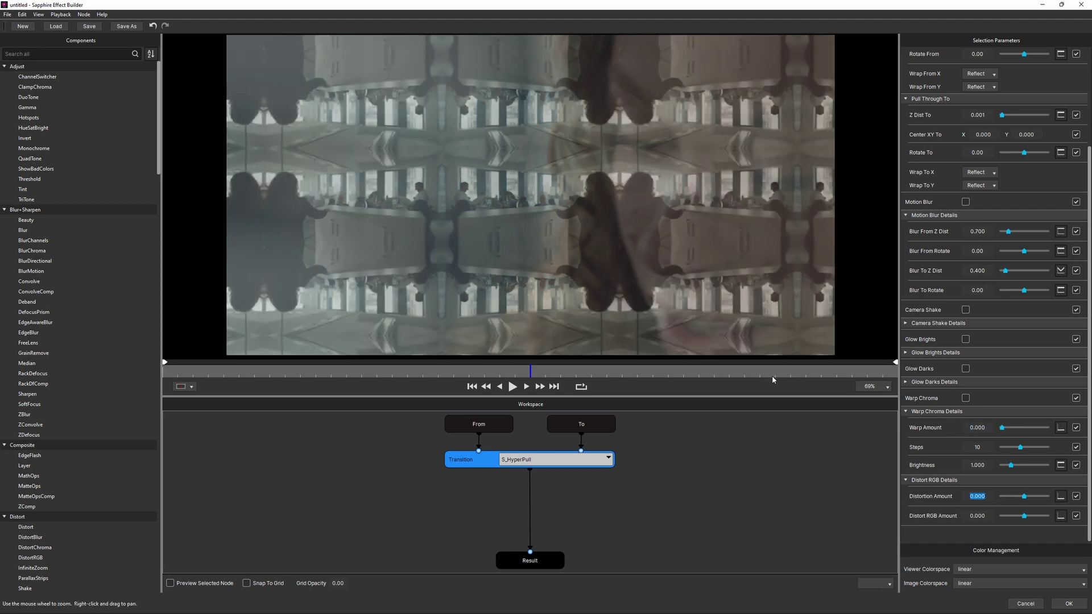
pyautogui.scroll(5, 1001, 228)
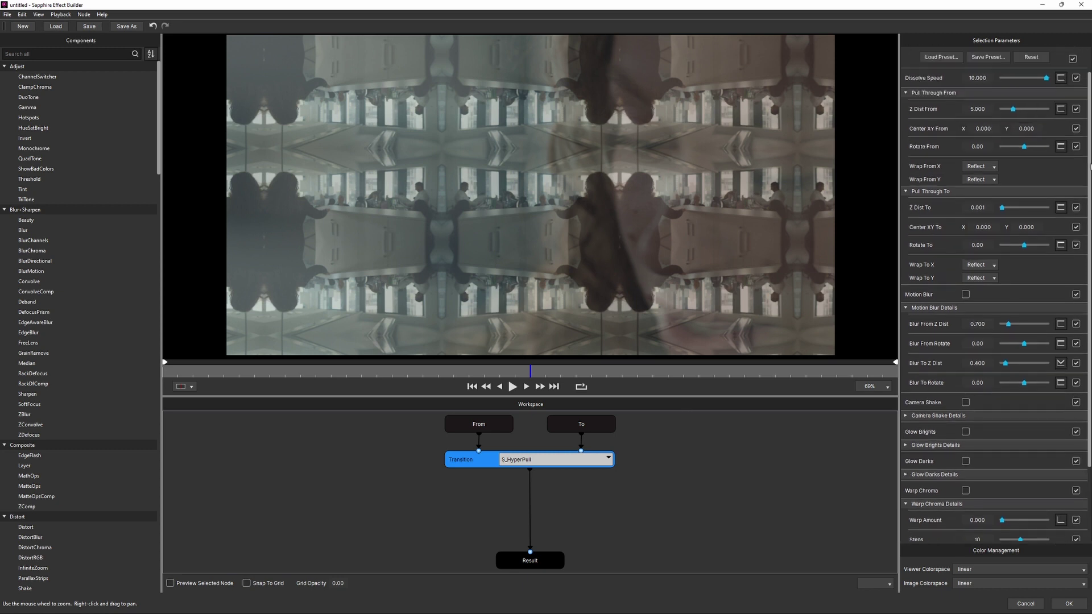
pyautogui.moveTo(1004, 141); pyautogui.dragTo(1006, 143)
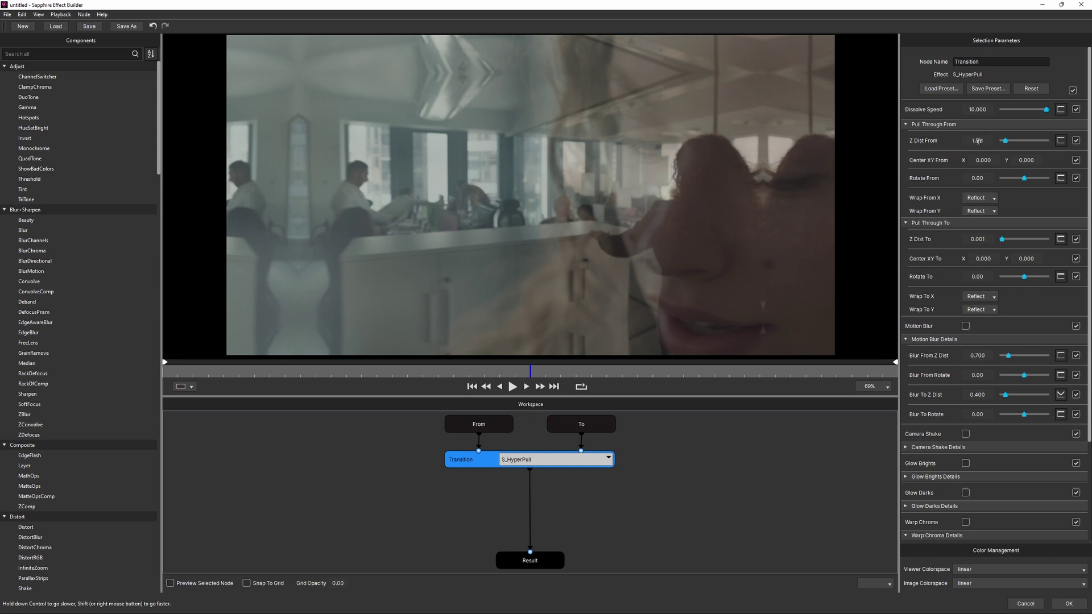
# Step: Set Z Dist From to 1.133 and Z Dist To to 3.963, preview, and collapse the Pull Through and Motion Blur sections
pyautogui.moveTo(1006, 145); pyautogui.dragTo(1003, 148)
pyautogui.moveTo(1001, 241)
pyautogui.mouseDown()
pyautogui.moveTo(1009, 241)
pyautogui.moveTo(991, 263)
pyautogui.moveTo(1006, 271)
pyautogui.moveTo(1020, 259)
pyautogui.moveTo(999, 261)
pyautogui.mouseUp()
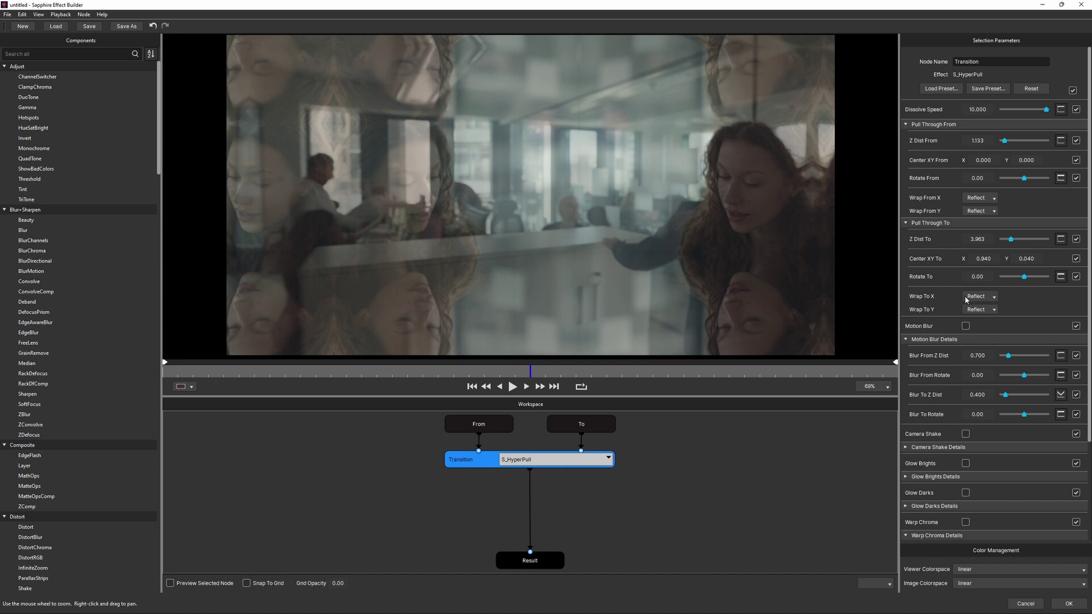
pyautogui.click(525, 388)
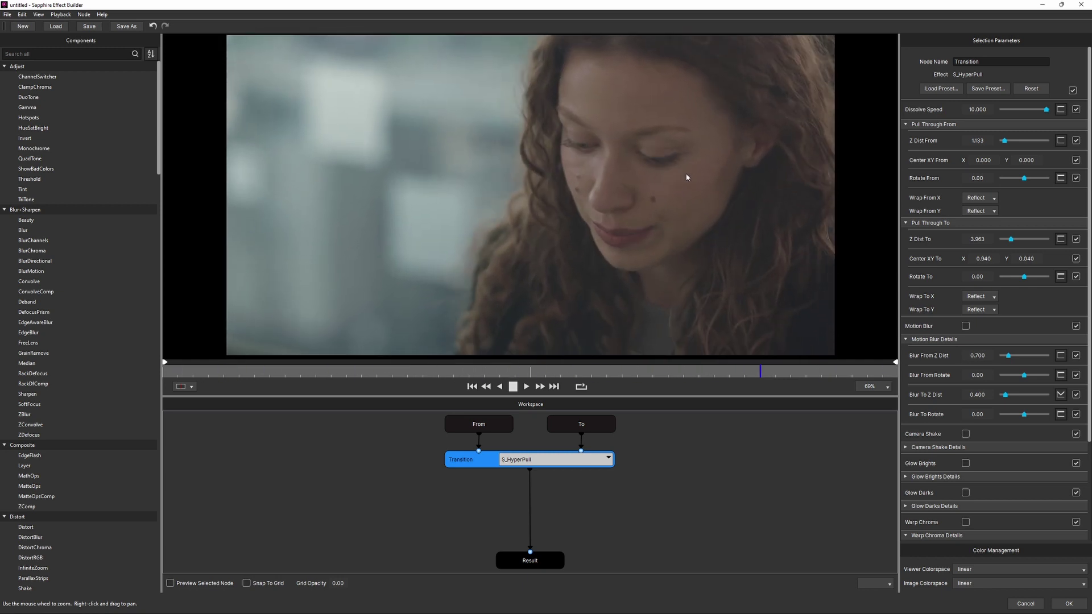
pyautogui.moveTo(510, 373); pyautogui.dragTo(536, 371)
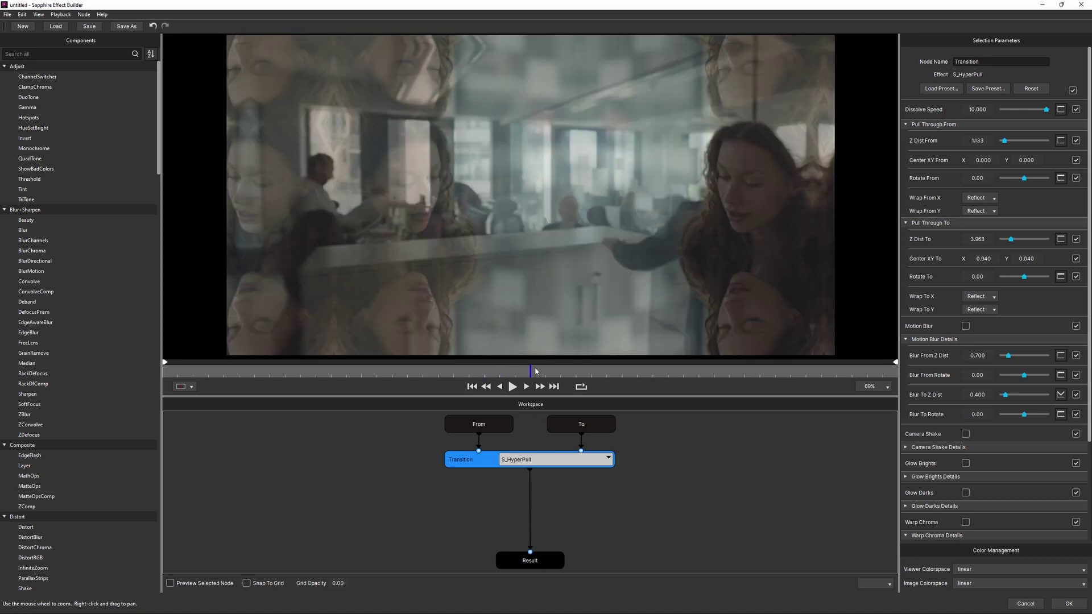
pyautogui.click(906, 339)
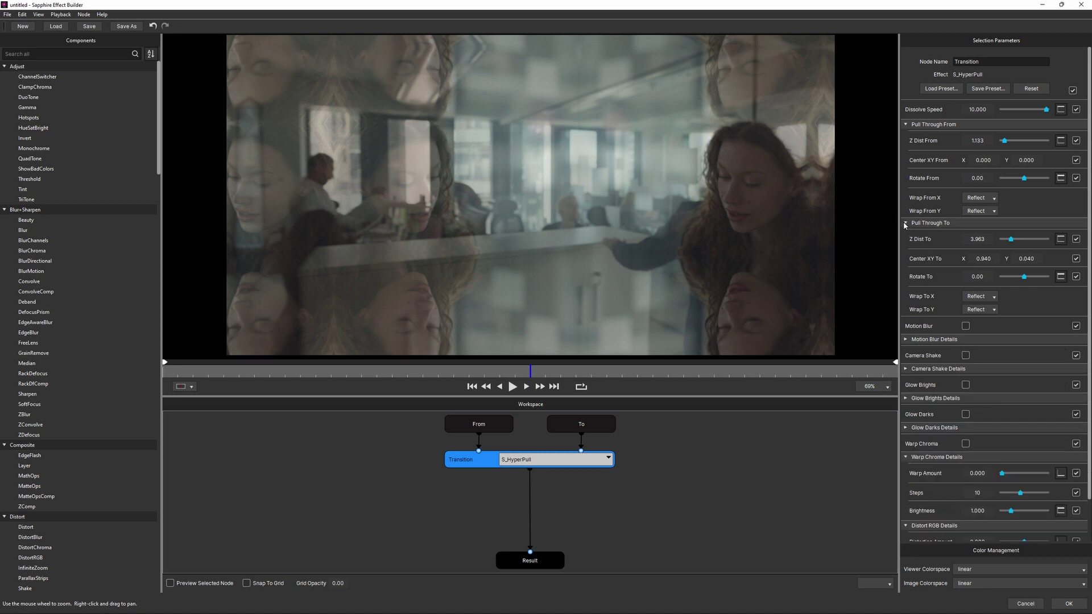
pyautogui.click(905, 224)
pyautogui.click(906, 124)
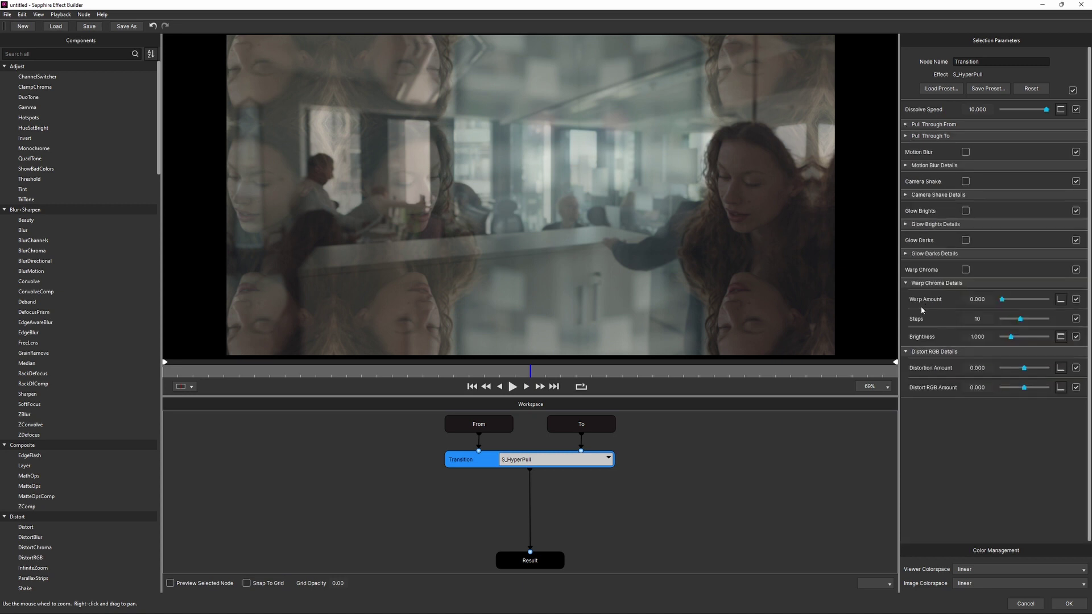
# Step: Enable Camera Shake with Amplitude raised to 2.867 and preview the shaky pull-through
pyautogui.click(966, 182)
pyautogui.click(907, 196)
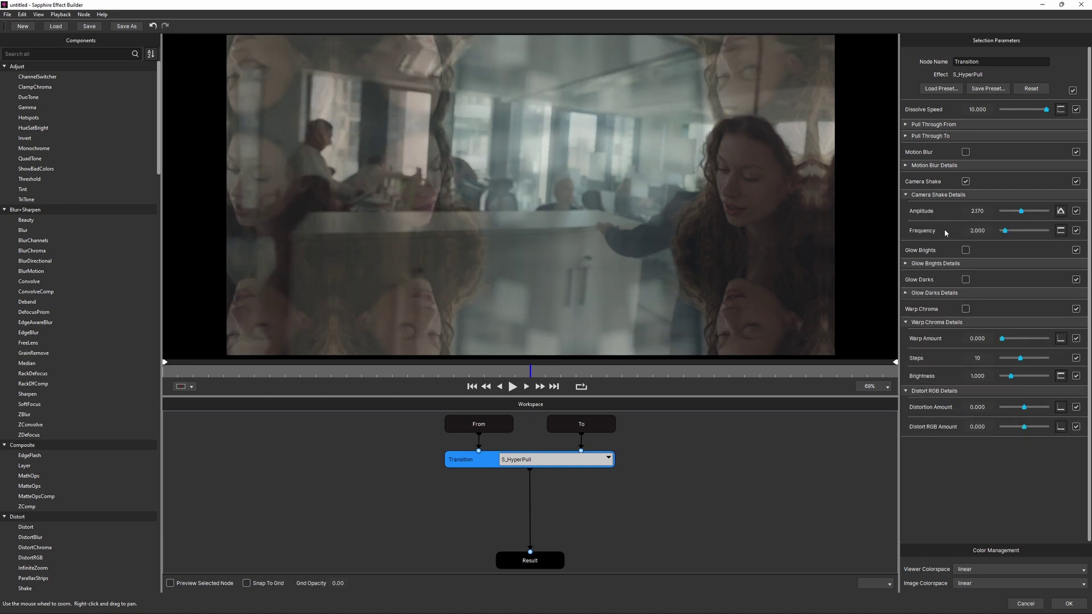
pyautogui.moveTo(992, 214)
pyautogui.mouseDown()
pyautogui.moveTo(1053, 210)
pyautogui.moveTo(1003, 209)
pyautogui.moveTo(1050, 208)
pyautogui.moveTo(1025, 208)
pyautogui.moveTo(1005, 231)
pyautogui.mouseUp()
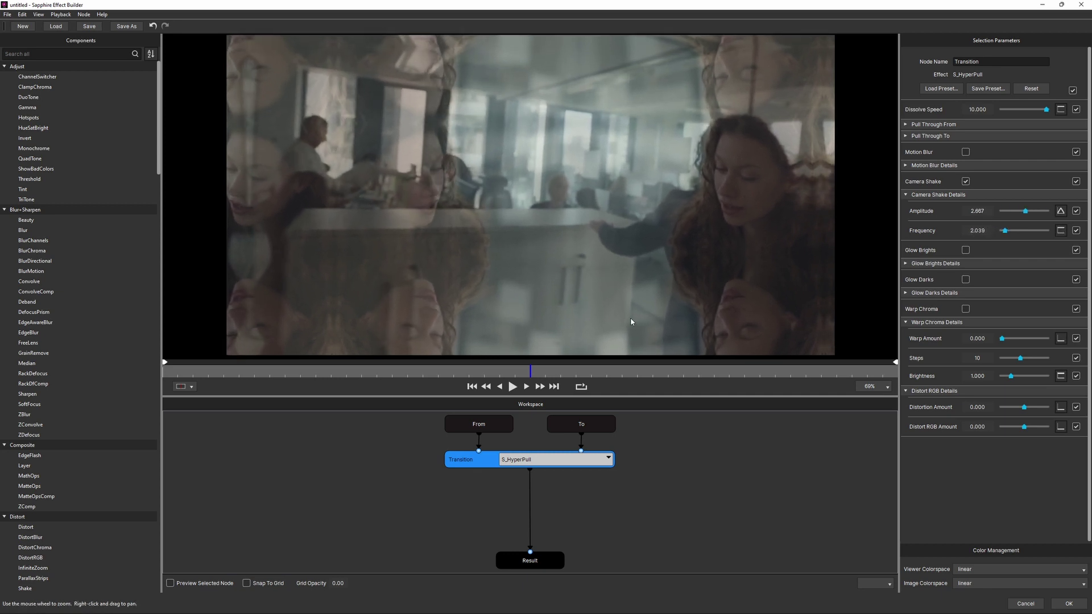
pyautogui.click(514, 387)
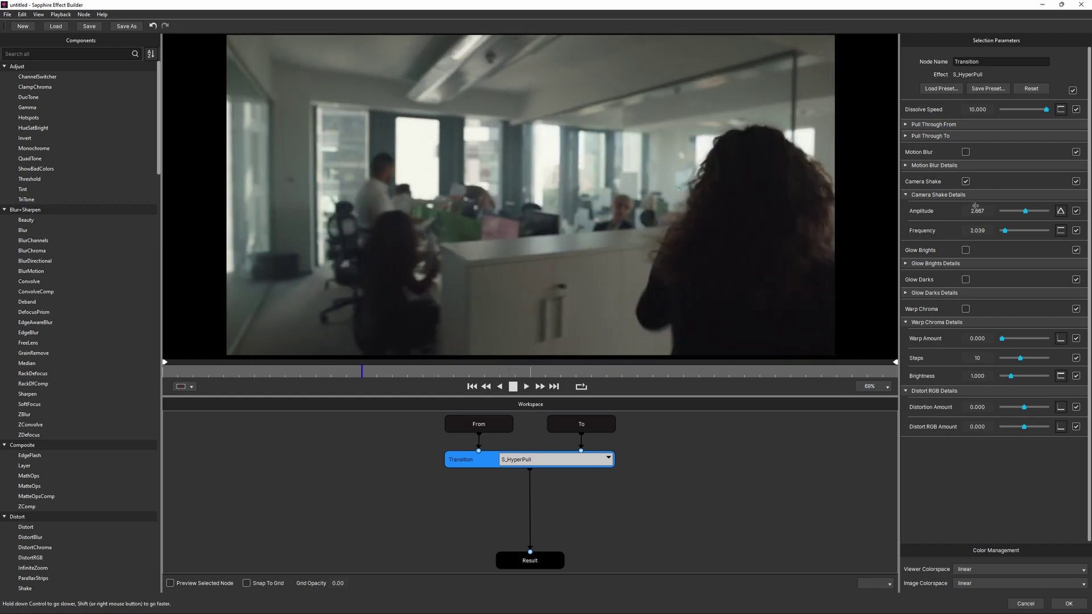
pyautogui.press('space')
pyautogui.moveTo(523, 369)
pyautogui.mouseDown()
pyautogui.moveTo(636, 374)
pyautogui.moveTo(475, 373)
pyautogui.moveTo(566, 372)
pyautogui.moveTo(521, 371)
pyautogui.moveTo(534, 372)
pyautogui.mouseUp()
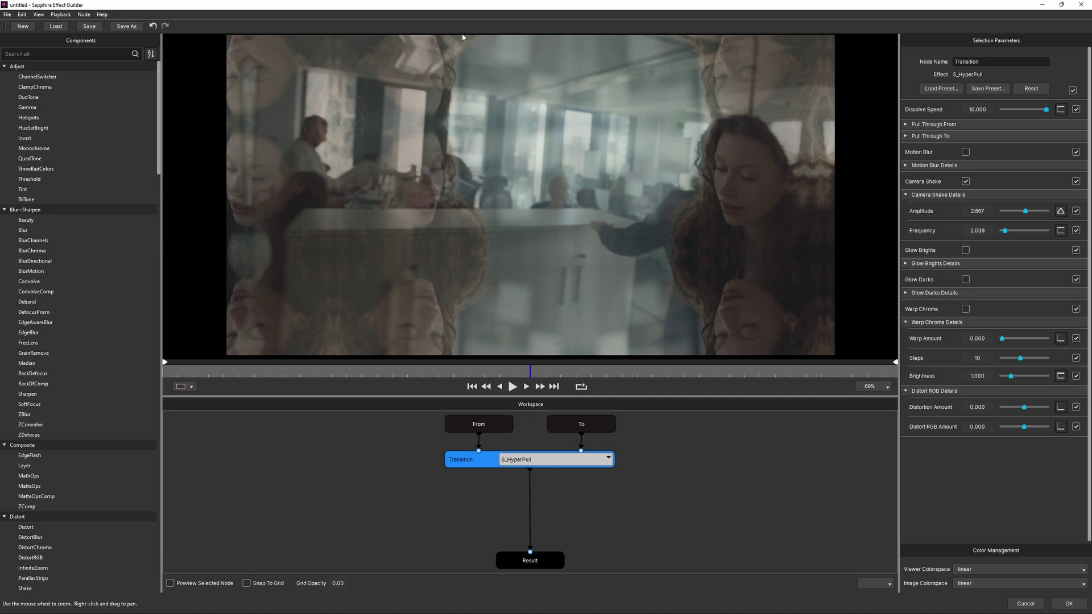
pyautogui.click(938, 195)
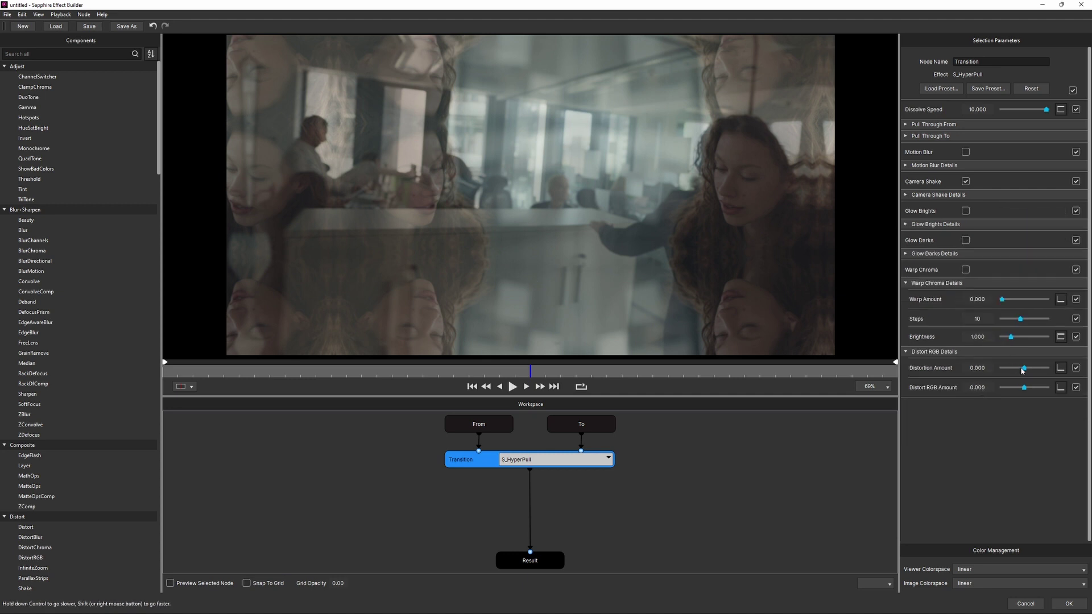
# Step: Set Distortion Amount to 0.492 and Pull Through To Z Dist 4.971 with center 0.970, 0.160
pyautogui.moveTo(1027, 372); pyautogui.dragTo(1012, 372)
pyautogui.click(906, 136)
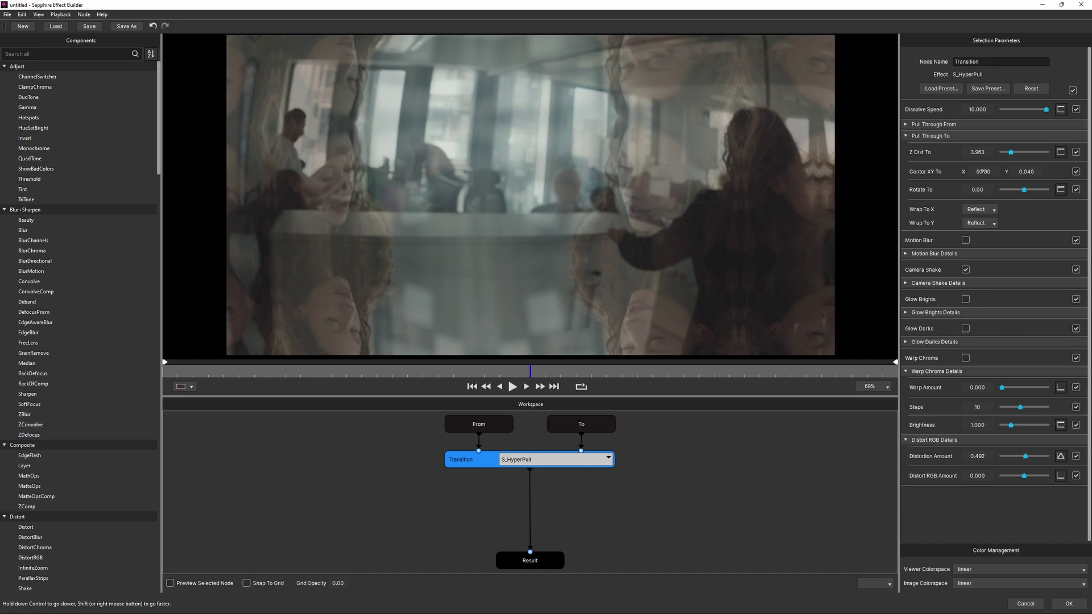
pyautogui.moveTo(1030, 175); pyautogui.dragTo(925, 228)
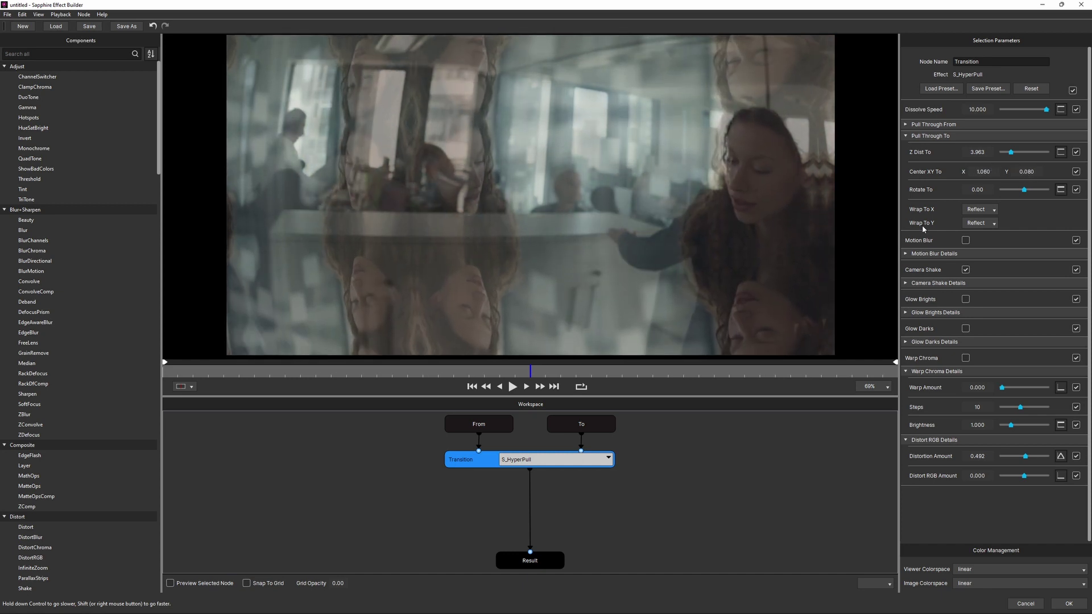
pyautogui.moveTo(981, 149); pyautogui.dragTo(1031, 171)
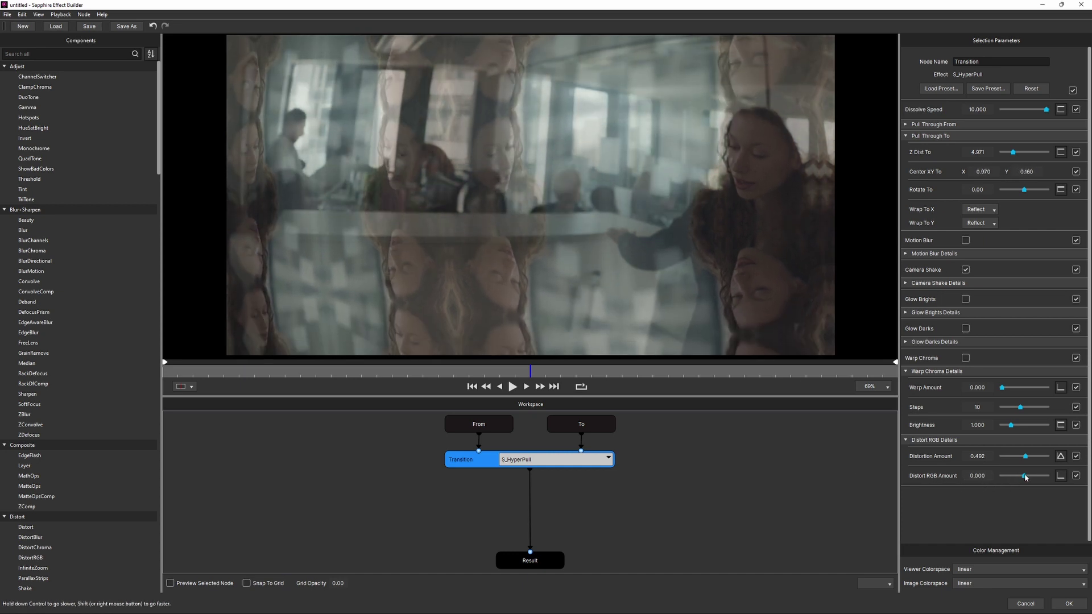
# Step: Adjust Distort RGB Amount to -0.074, undoing the extreme minimum try
pyautogui.moveTo(1026, 478); pyautogui.dragTo(1024, 480)
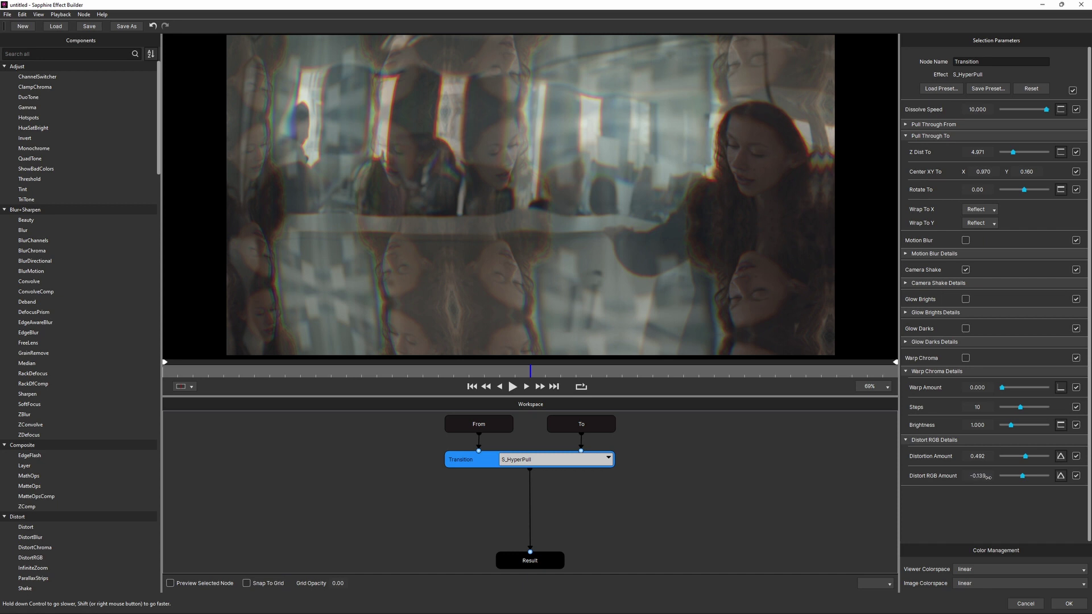
pyautogui.moveTo(988, 478); pyautogui.dragTo(1005, 479)
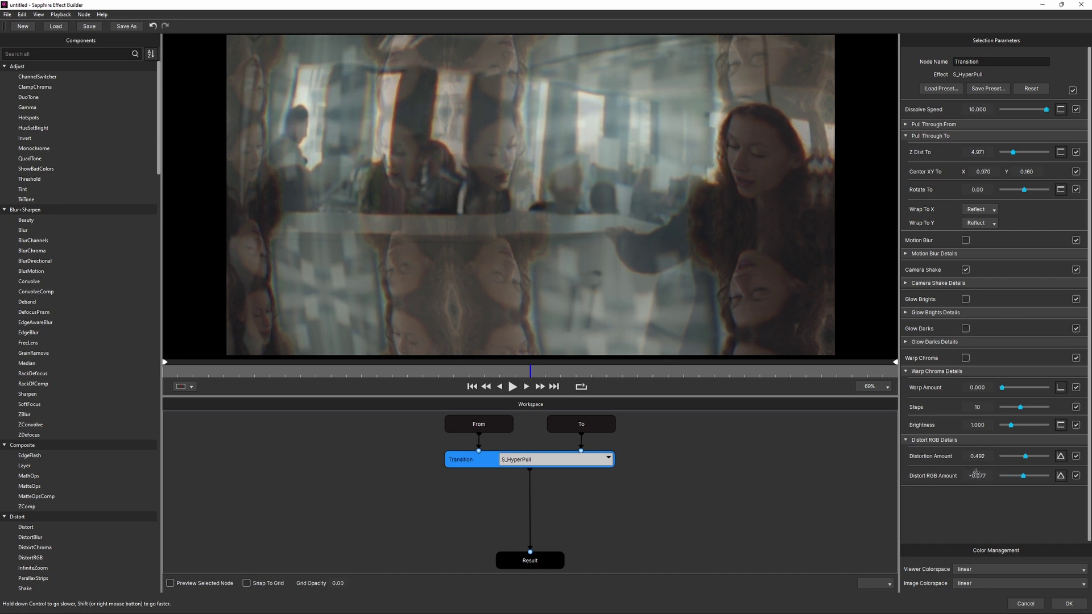
pyautogui.moveTo(1023, 476); pyautogui.dragTo(989, 476)
pyautogui.hotkey('ctrl', 'z')
pyautogui.press('Right')
# Step: Preview the transition, then enable Warp Chroma with Warp Amount 0.932
pyautogui.click(512, 387)
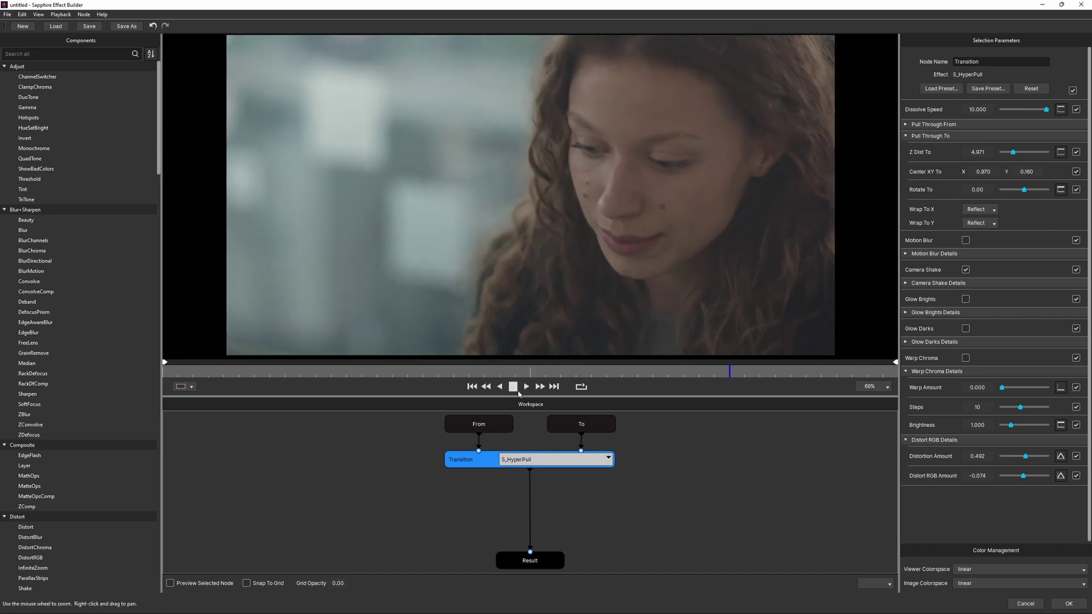
pyautogui.click(512, 387)
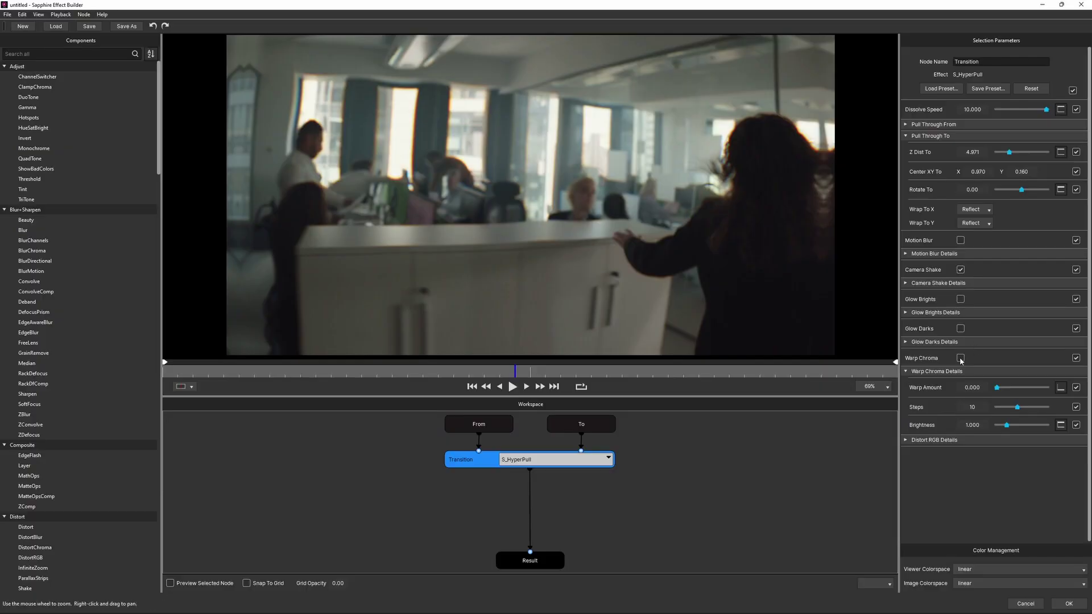
pyautogui.click(961, 359)
pyautogui.moveTo(999, 388)
pyautogui.mouseDown()
pyautogui.moveTo(1028, 385)
pyautogui.moveTo(990, 384)
pyautogui.moveTo(1017, 384)
pyautogui.mouseUp()
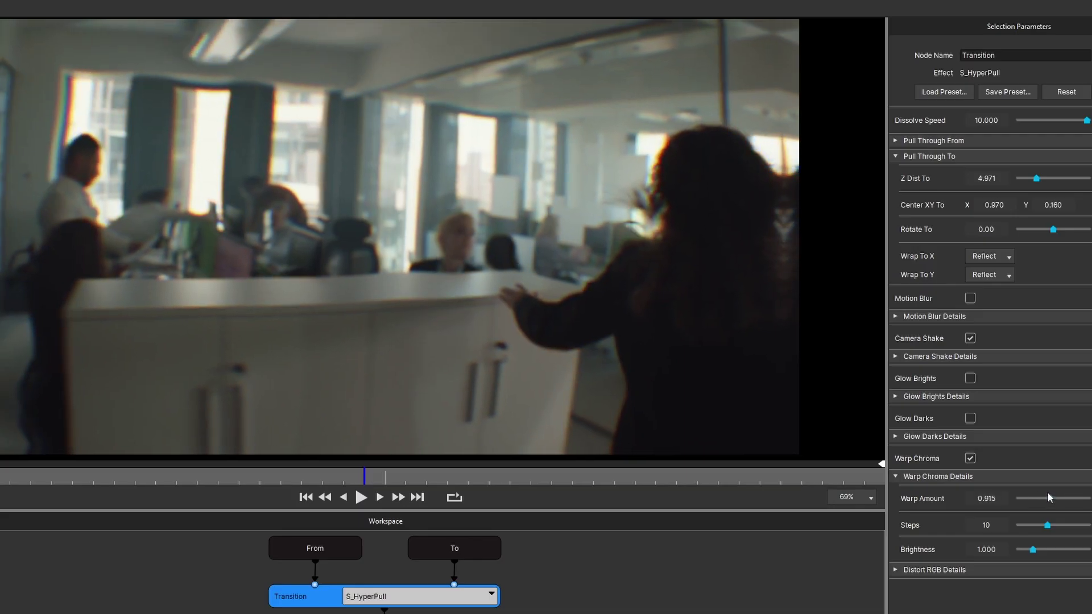
pyautogui.moveTo(1047, 492); pyautogui.dragTo(1043, 487)
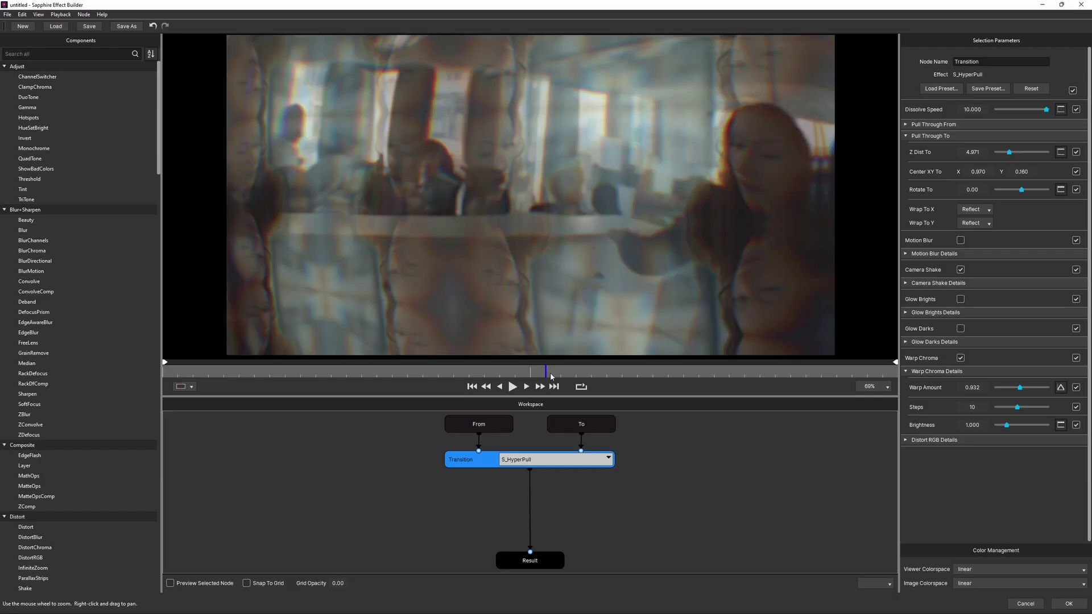
pyautogui.moveTo(550, 375)
pyautogui.mouseDown()
pyautogui.moveTo(566, 375)
pyautogui.moveTo(548, 379)
pyautogui.mouseUp()
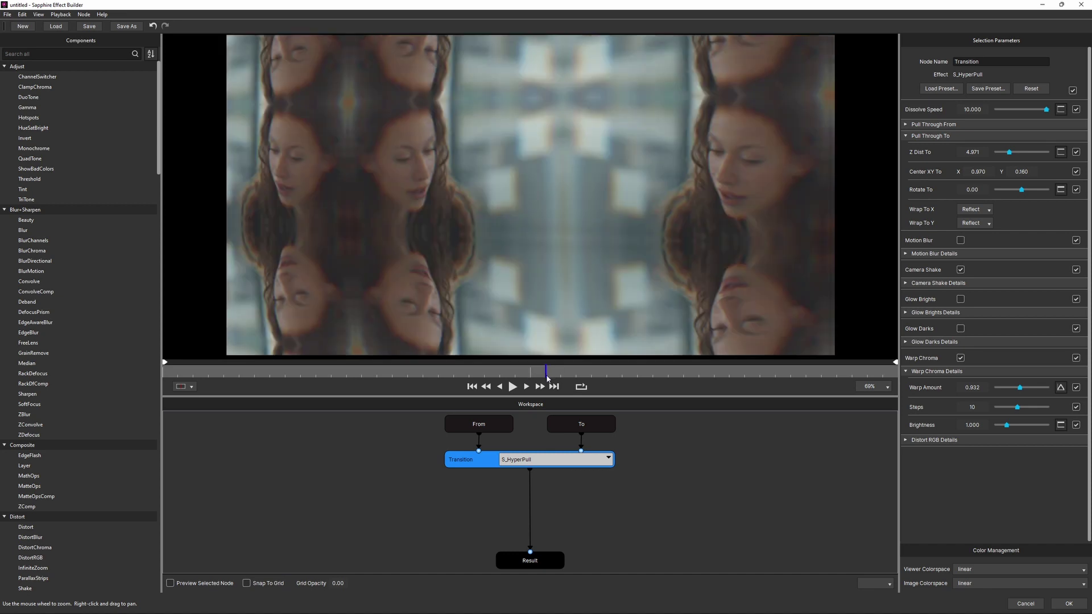
# Step: Compare Warp Chroma off and on, then set its Brightness to about 1.441
pyautogui.click(961, 359)
pyautogui.click(962, 359)
pyautogui.click(961, 359)
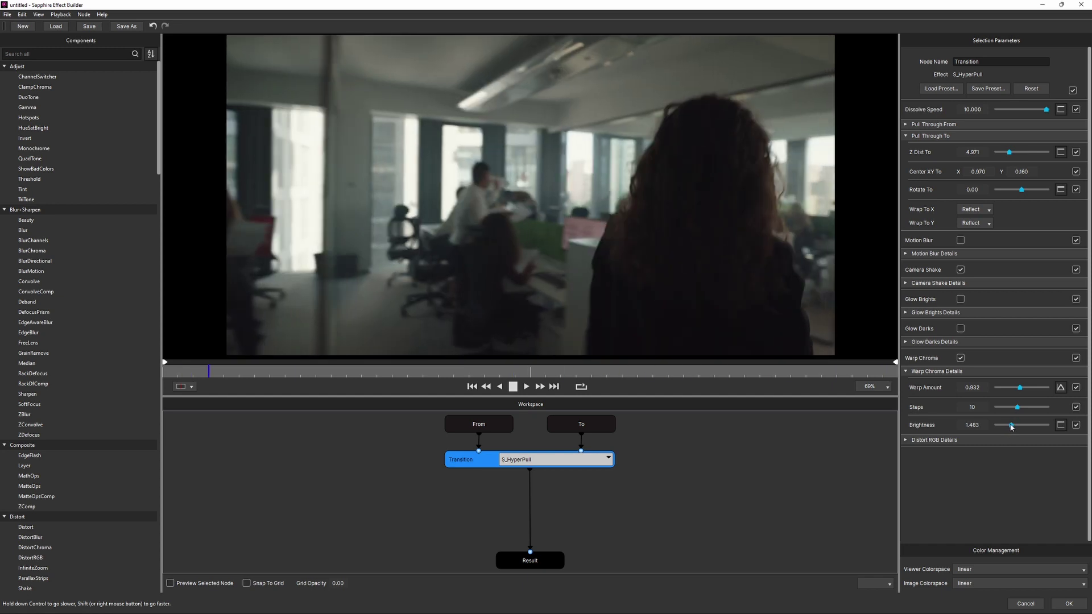
pyautogui.moveTo(1009, 431); pyautogui.dragTo(1018, 430)
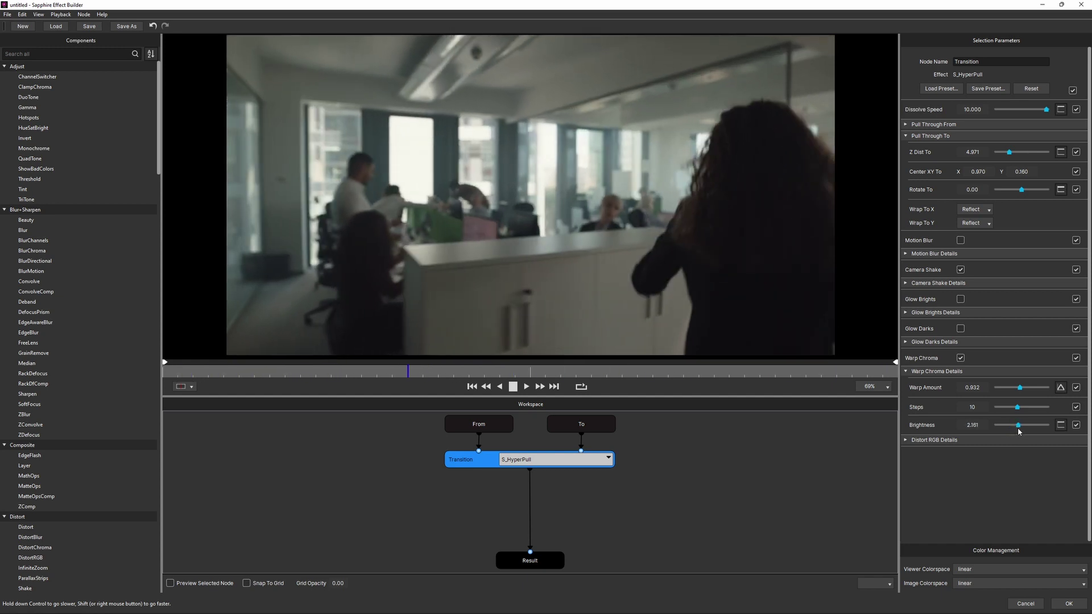
pyautogui.moveTo(1017, 428); pyautogui.dragTo(1014, 429)
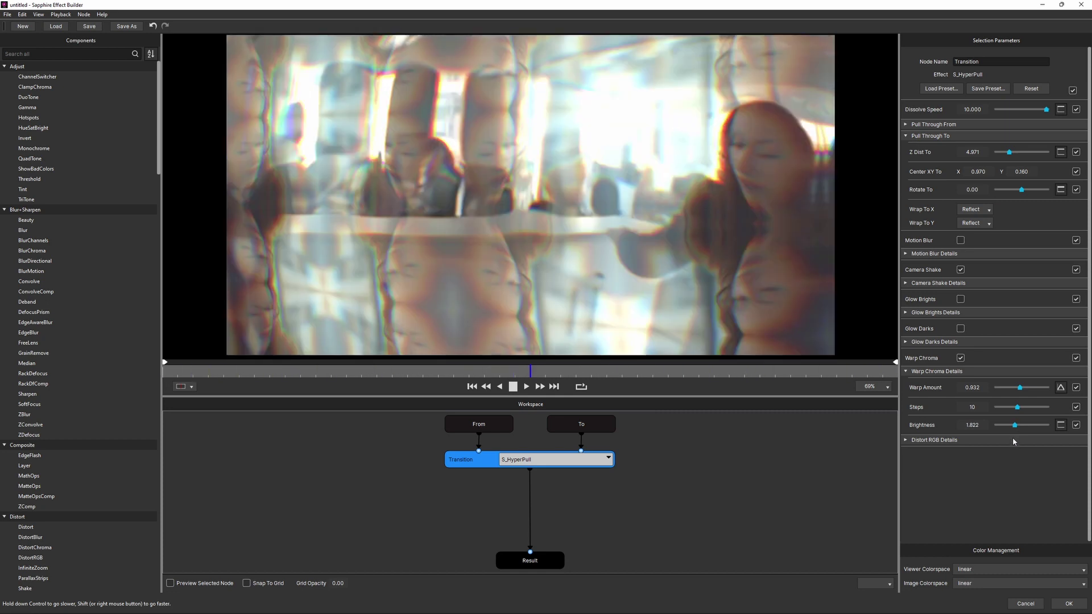
pyautogui.moveTo(1013, 426); pyautogui.dragTo(1012, 455)
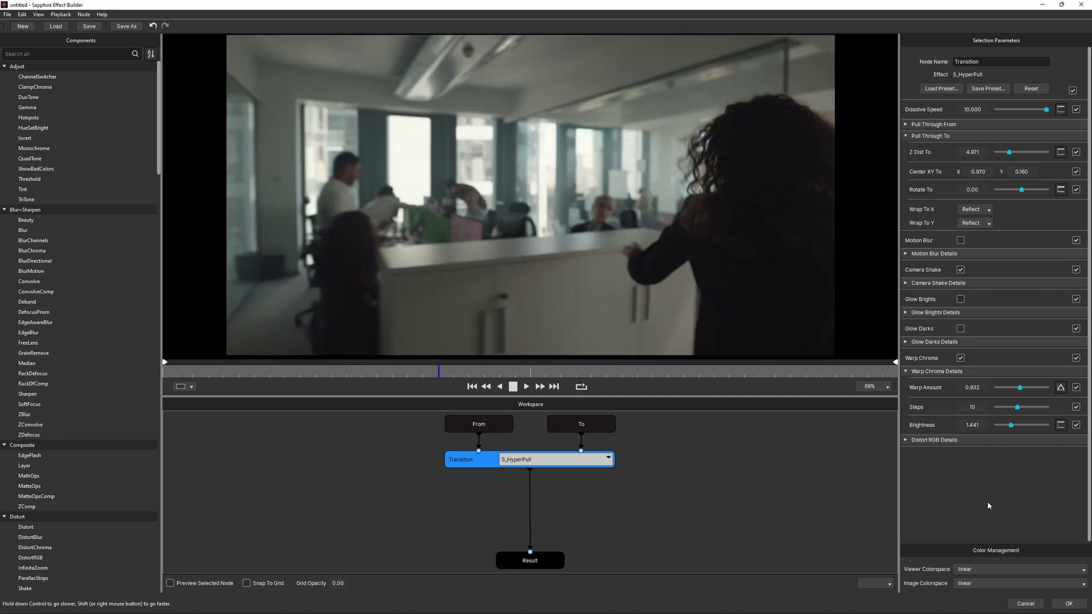
# Step: Enable Motion Blur with Z Dist 1.078/0.983 and Rotate 3.80/-2.30, then play the preview
pyautogui.click(931, 136)
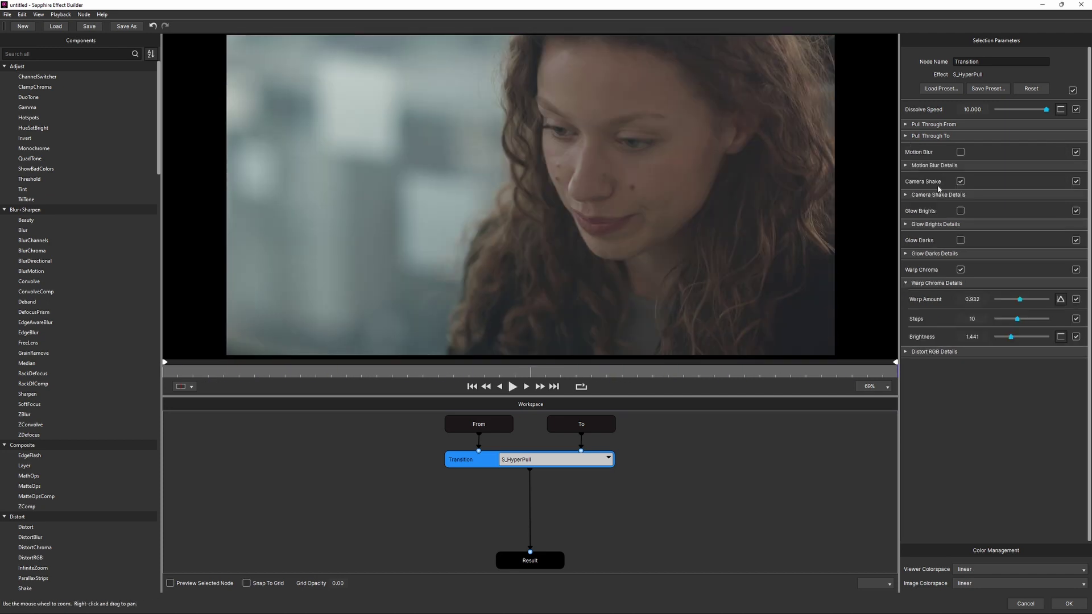
pyautogui.click(960, 151)
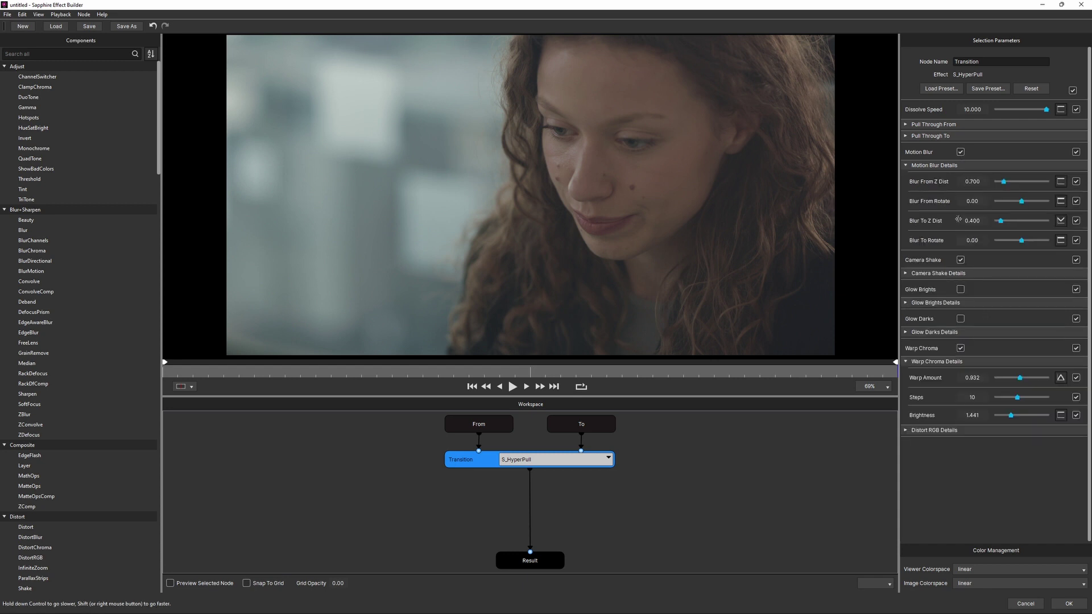
pyautogui.click(529, 377)
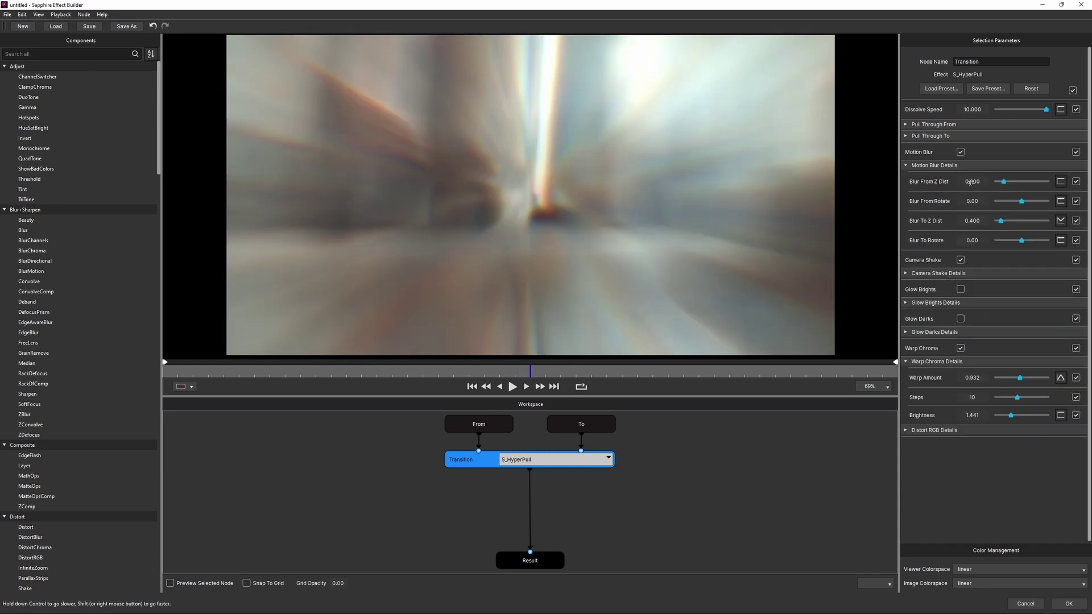
pyautogui.moveTo(987, 186); pyautogui.dragTo(978, 180)
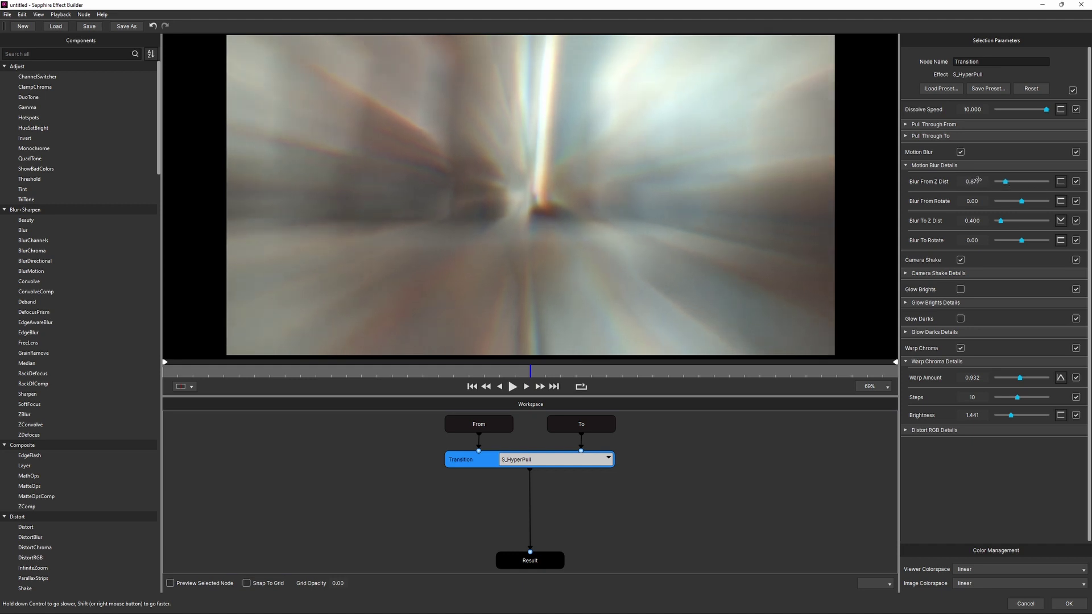
pyautogui.moveTo(977, 223); pyautogui.dragTo(978, 221)
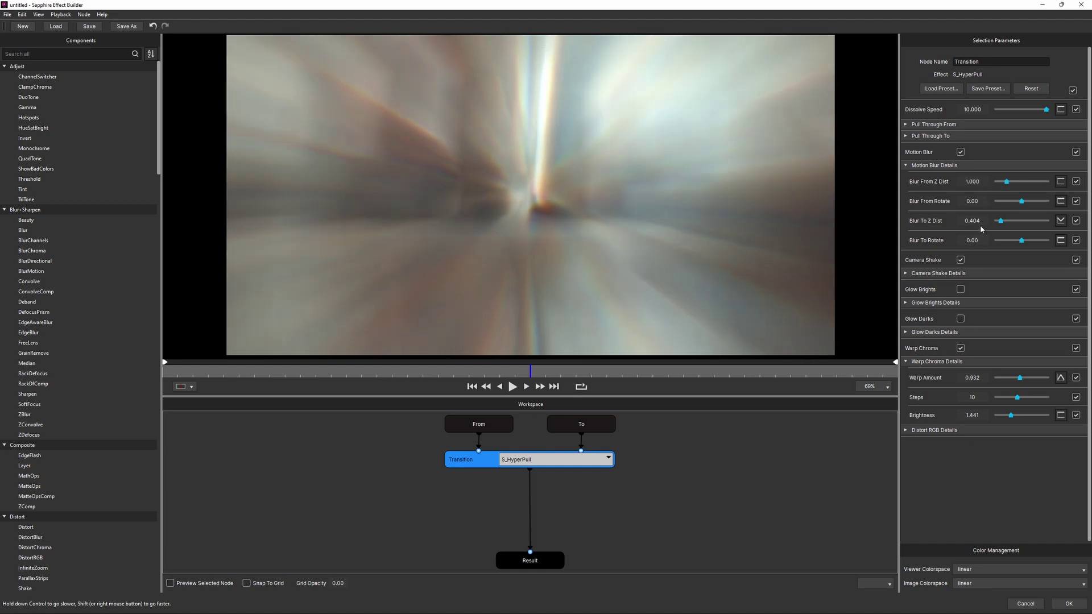
pyautogui.write('1')
pyautogui.press('Return')
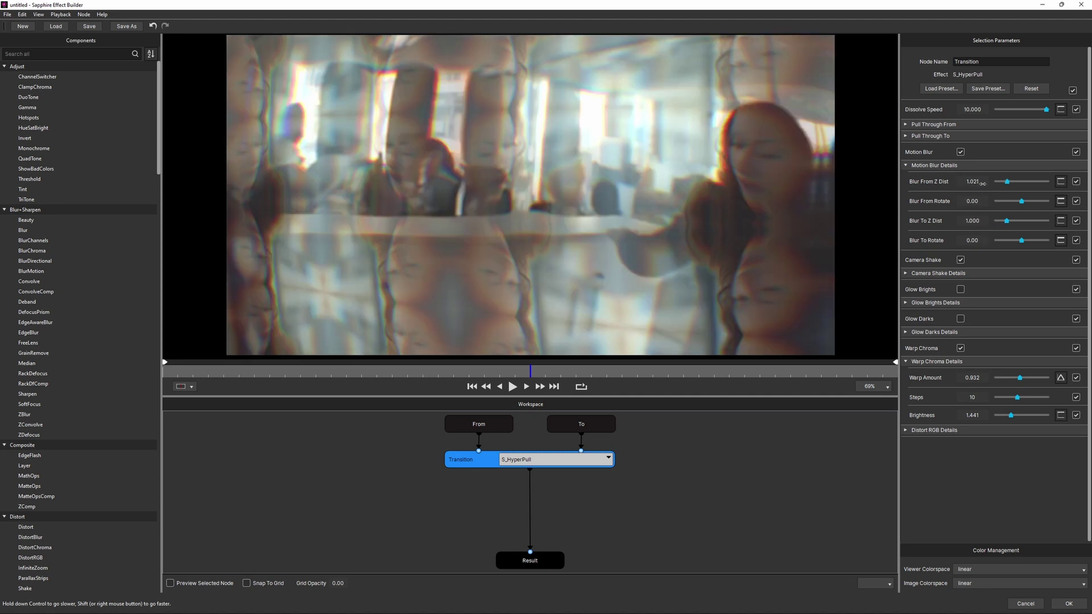
pyautogui.moveTo(983, 183)
pyautogui.mouseDown()
pyautogui.moveTo(1005, 184)
pyautogui.moveTo(984, 200)
pyautogui.mouseUp()
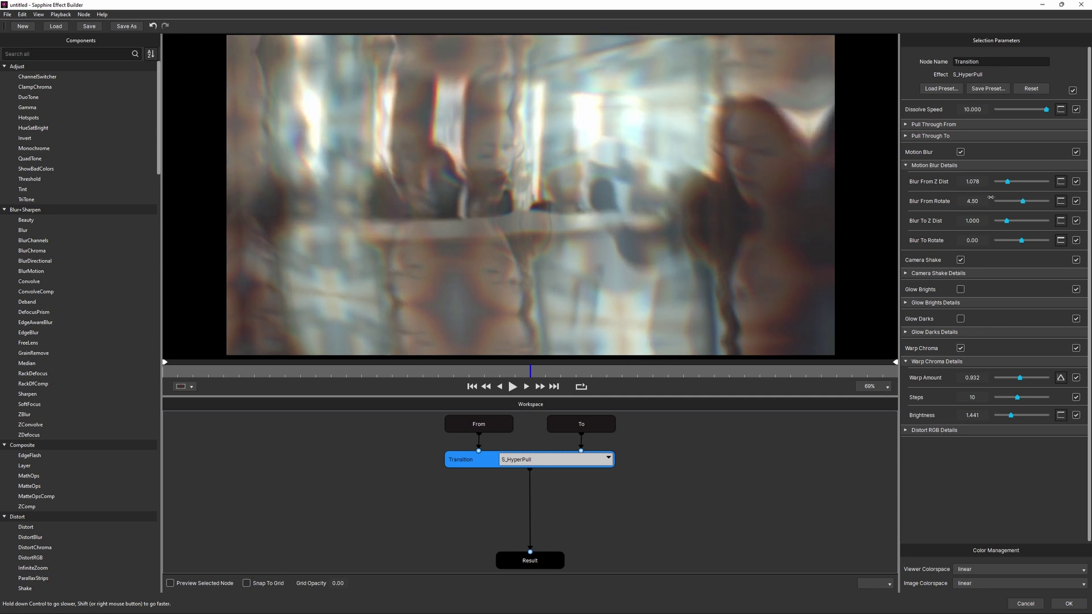
pyautogui.moveTo(973, 240); pyautogui.dragTo(972, 223)
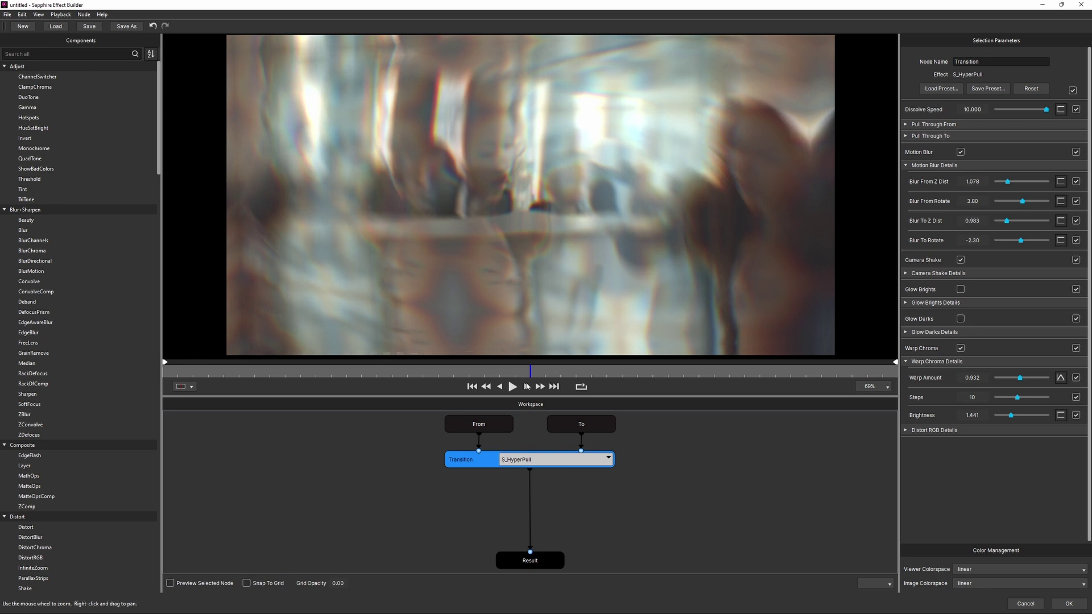
pyautogui.click(513, 386)
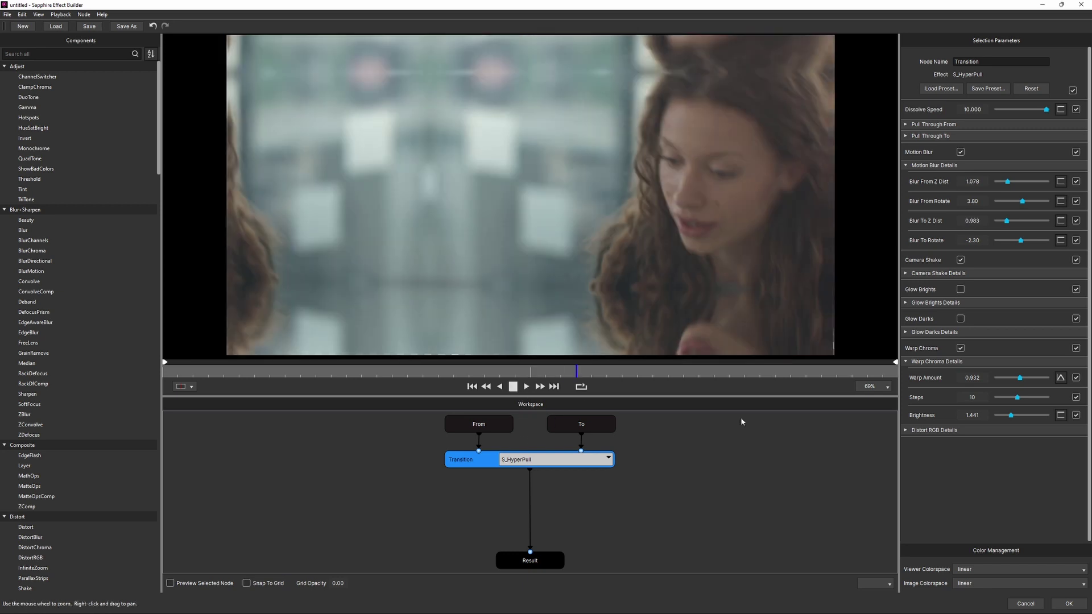